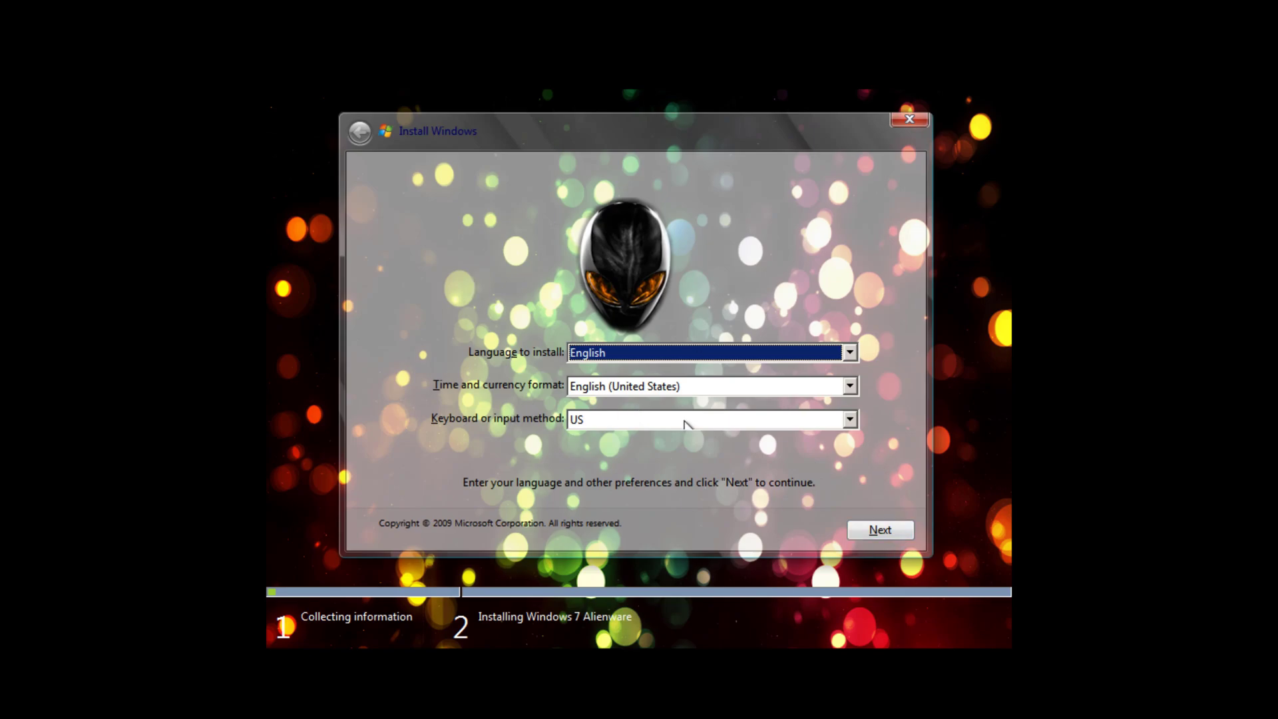
# - Install Windows 7 Ultimate in English on the unallocated space of Disk 0, accepting the license terms and the Eastern Time date settings
pyautogui.click(882, 527)
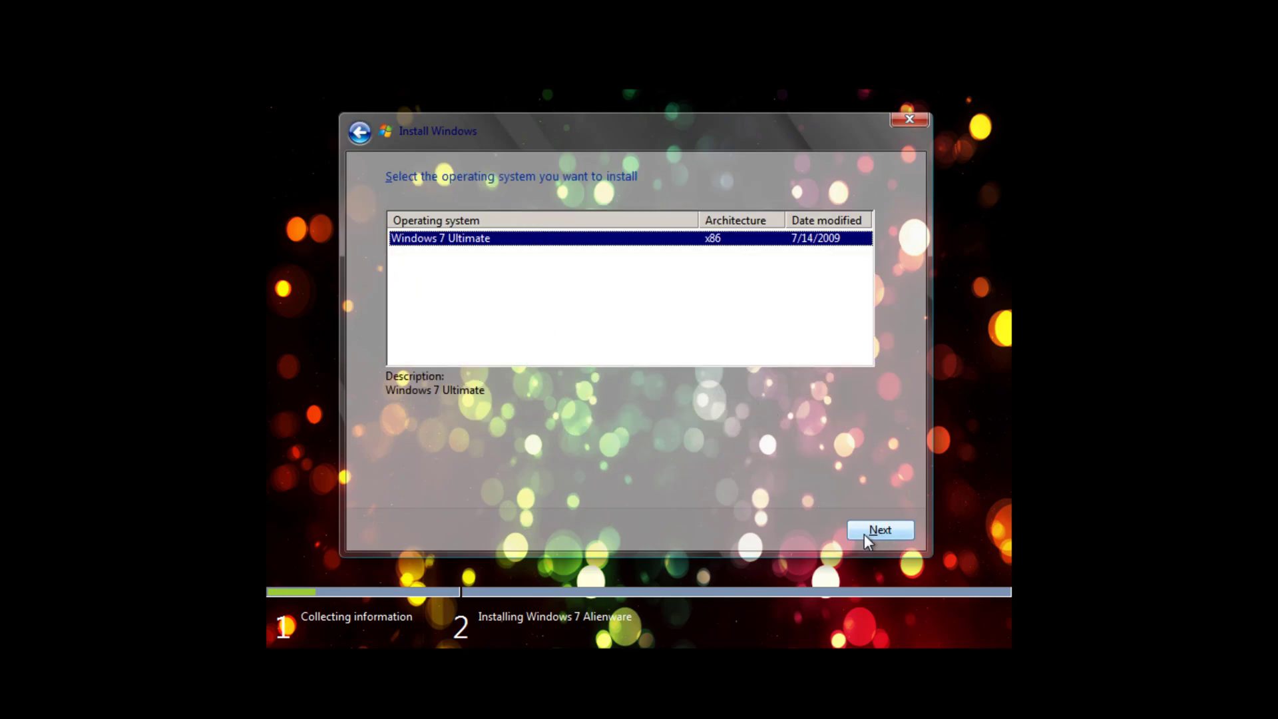
pyautogui.click(873, 530)
pyautogui.click(394, 485)
pyautogui.click(872, 530)
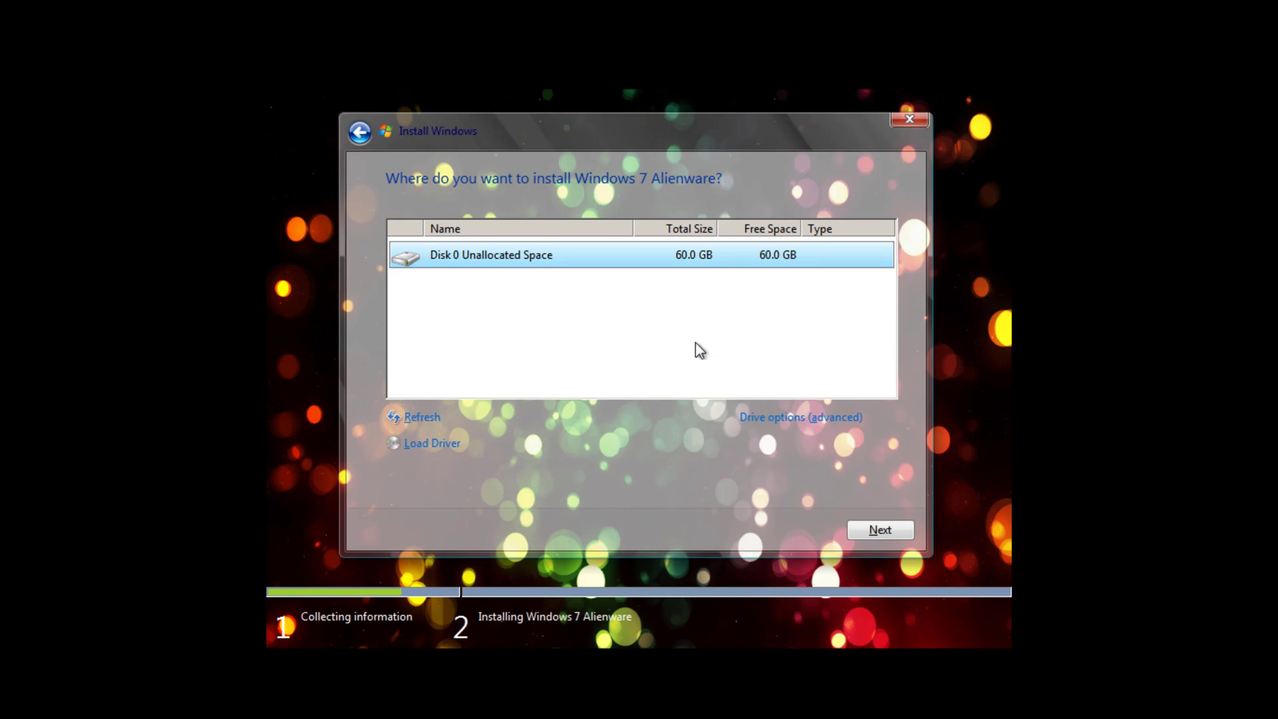
pyautogui.click(885, 530)
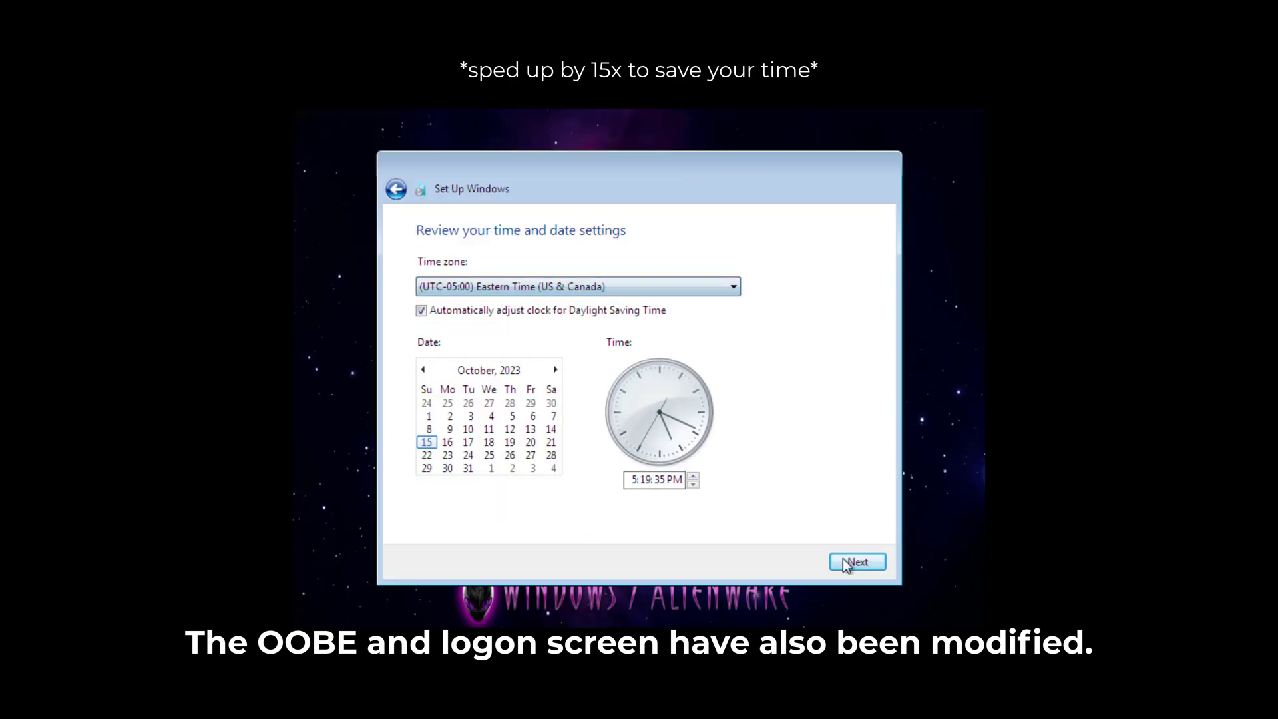
pyautogui.click(847, 560)
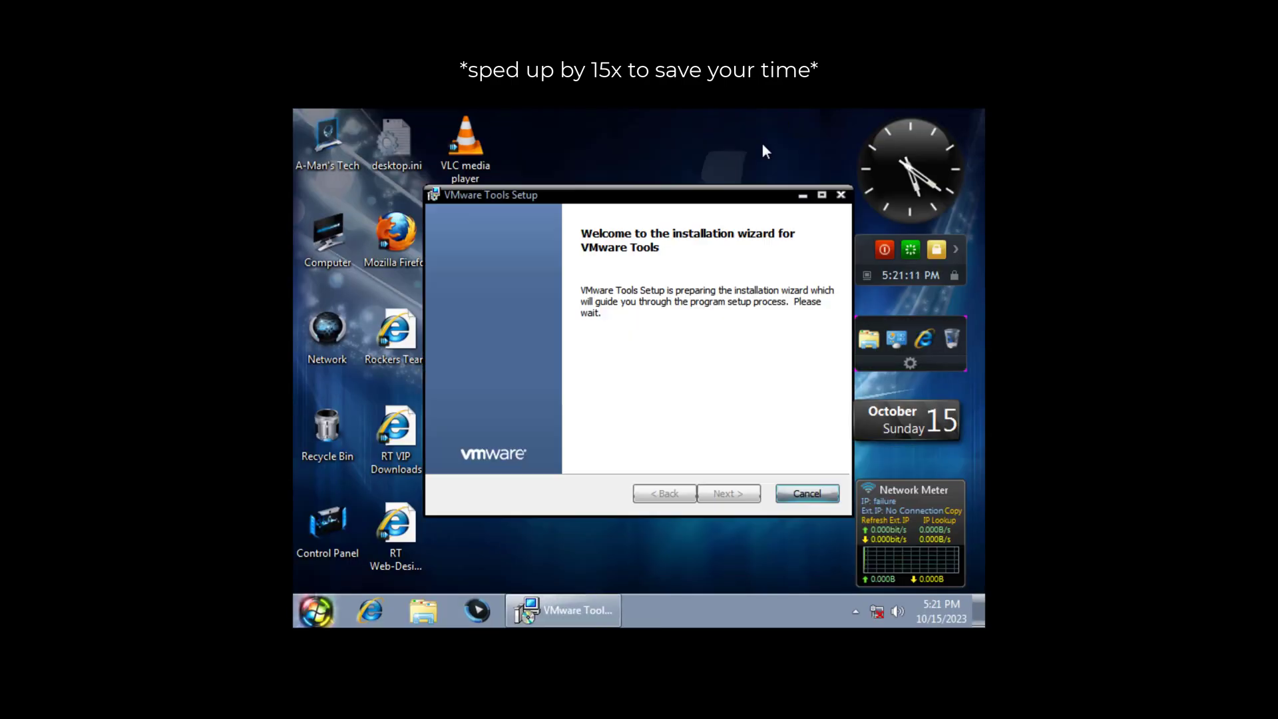
# - Install VMware Tools through its setup wizard
pyautogui.click(717, 493)
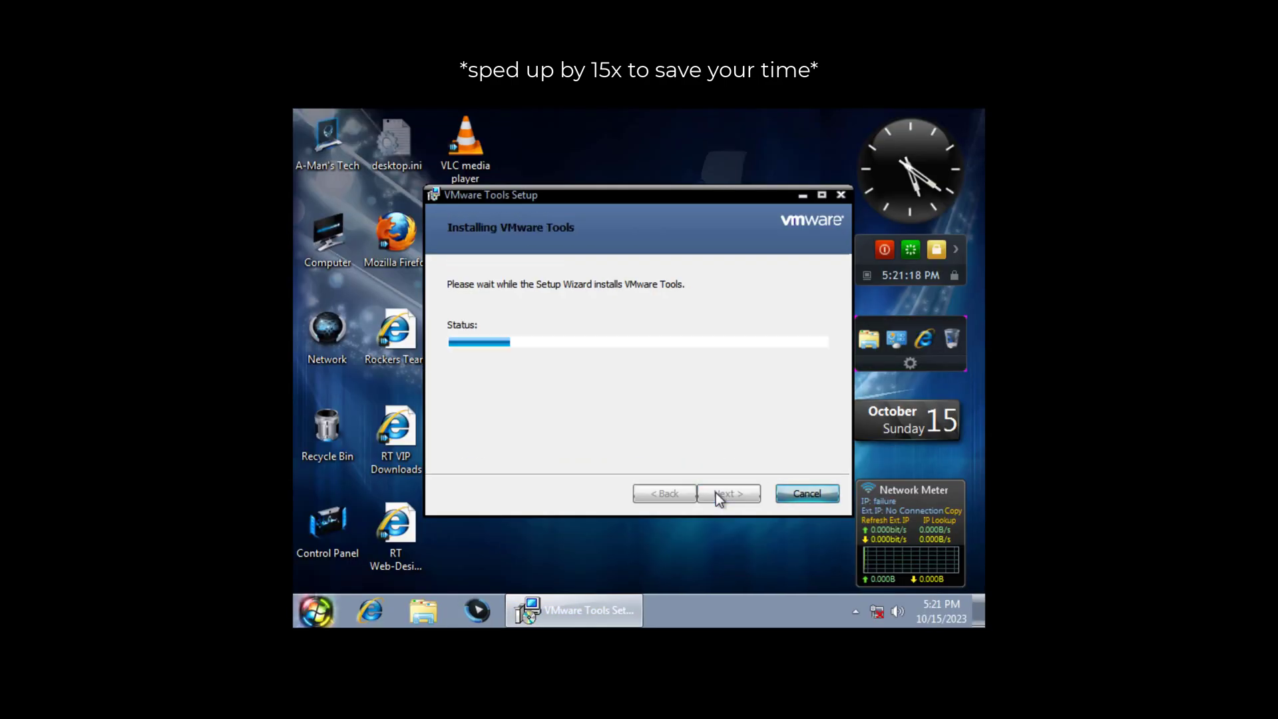
pyautogui.click(730, 493)
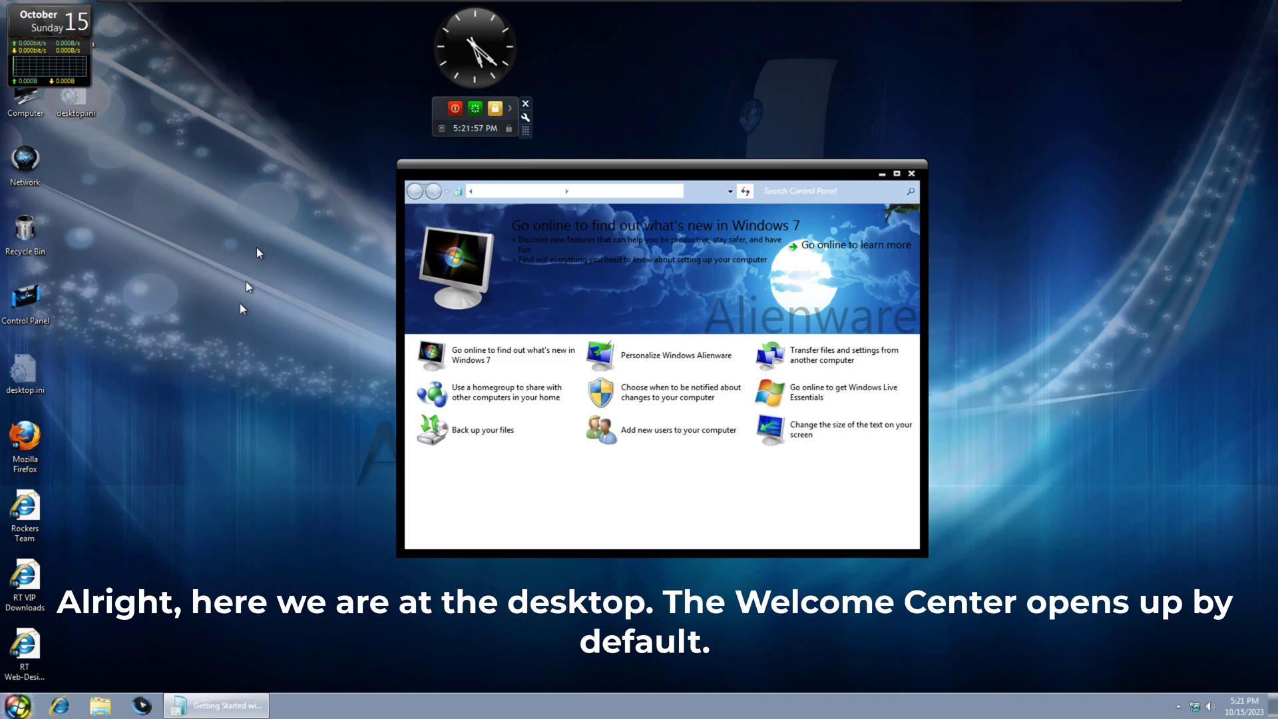
# - Close the Getting Started window and line up the calendar and Network Meter gadgets beneath the clock and shortcut gadgets
pyautogui.click(911, 176)
pyautogui.moveTo(40, 24); pyautogui.dragTo(445, 254)
pyautogui.moveTo(47, 37); pyautogui.dragTo(478, 318)
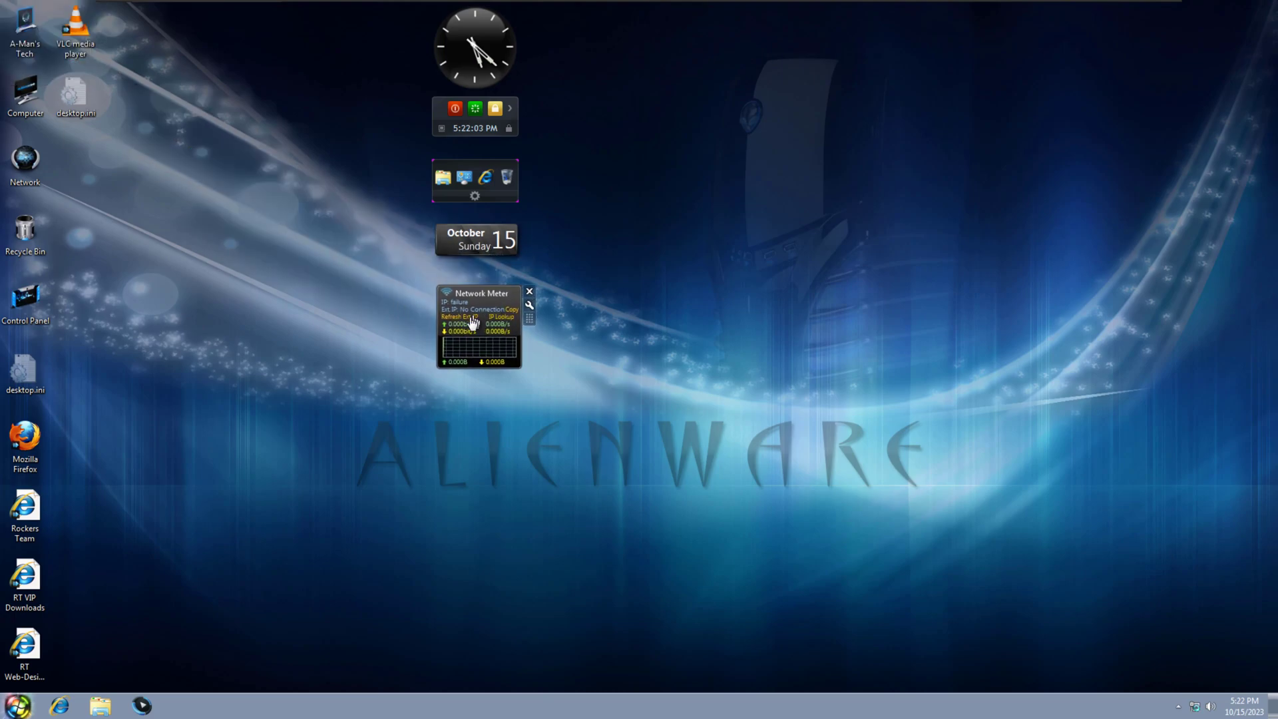
# - View the computer's system properties, including edition, manufacturer and hardware details, and close the window
pyautogui.rightClick(26, 88)
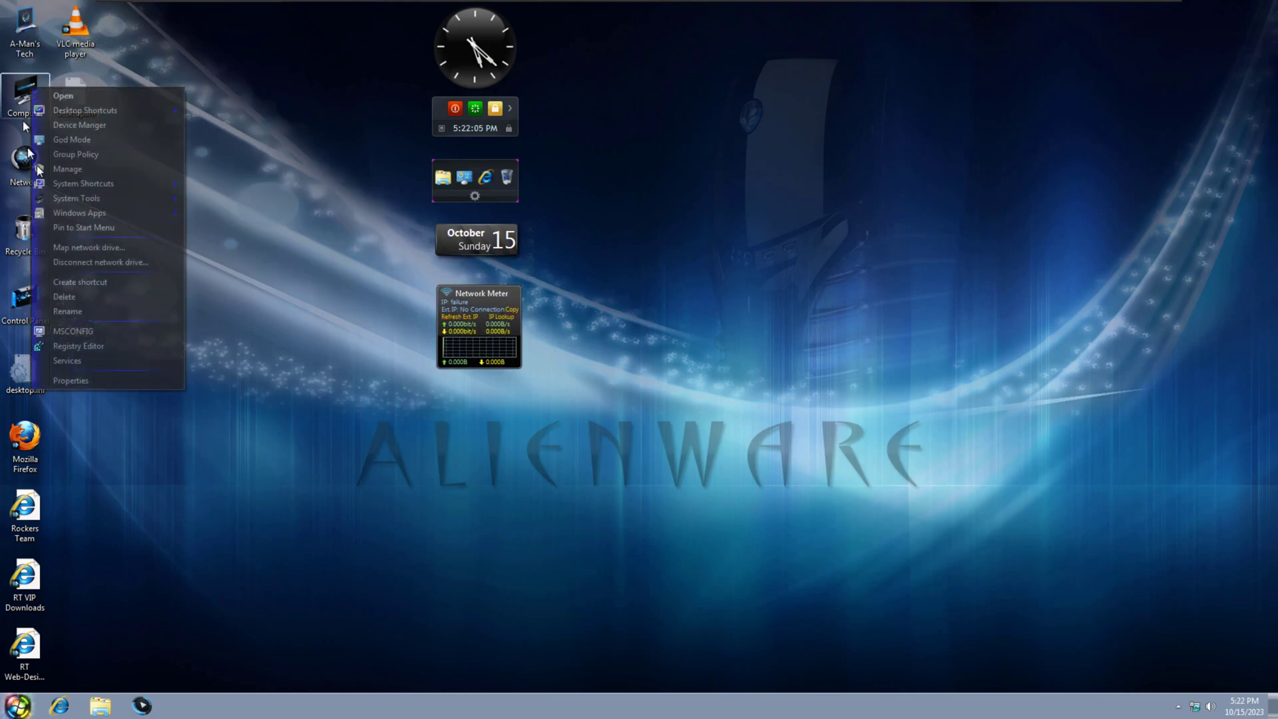
pyautogui.click(103, 381)
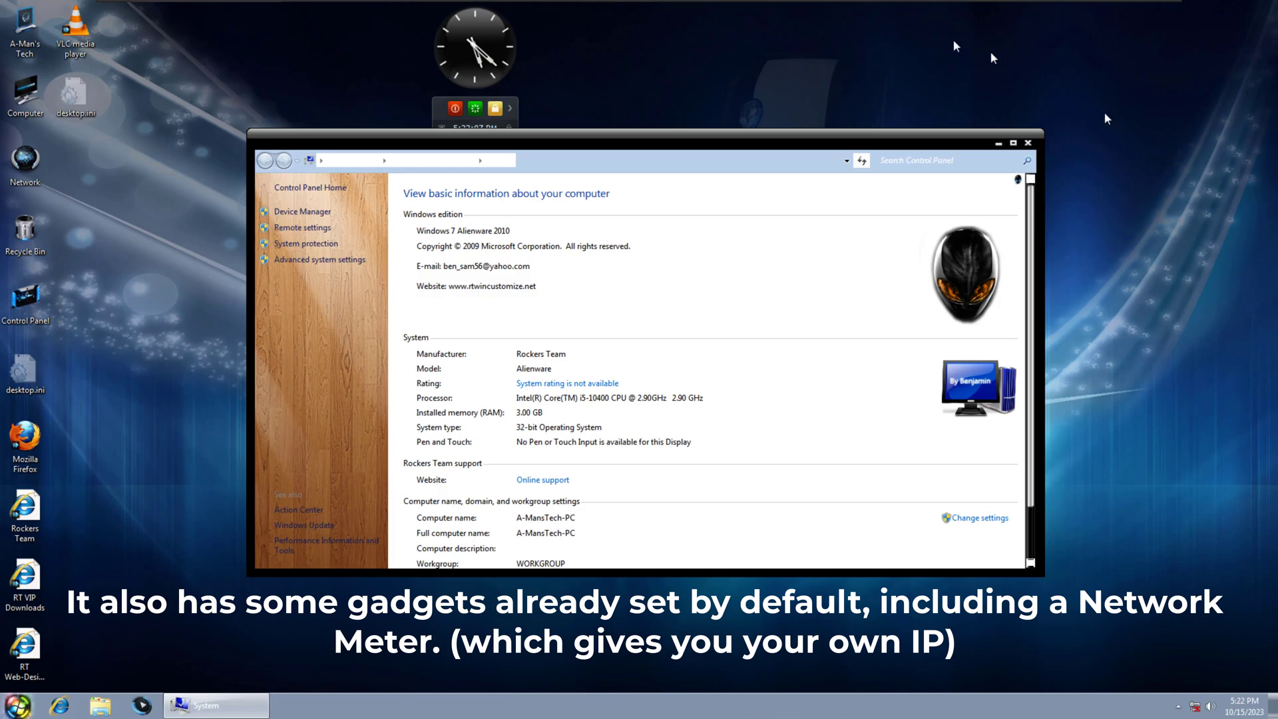
pyautogui.scroll(-2, 1041, 490)
pyautogui.scroll(2, 1041, 490)
pyautogui.click(1027, 143)
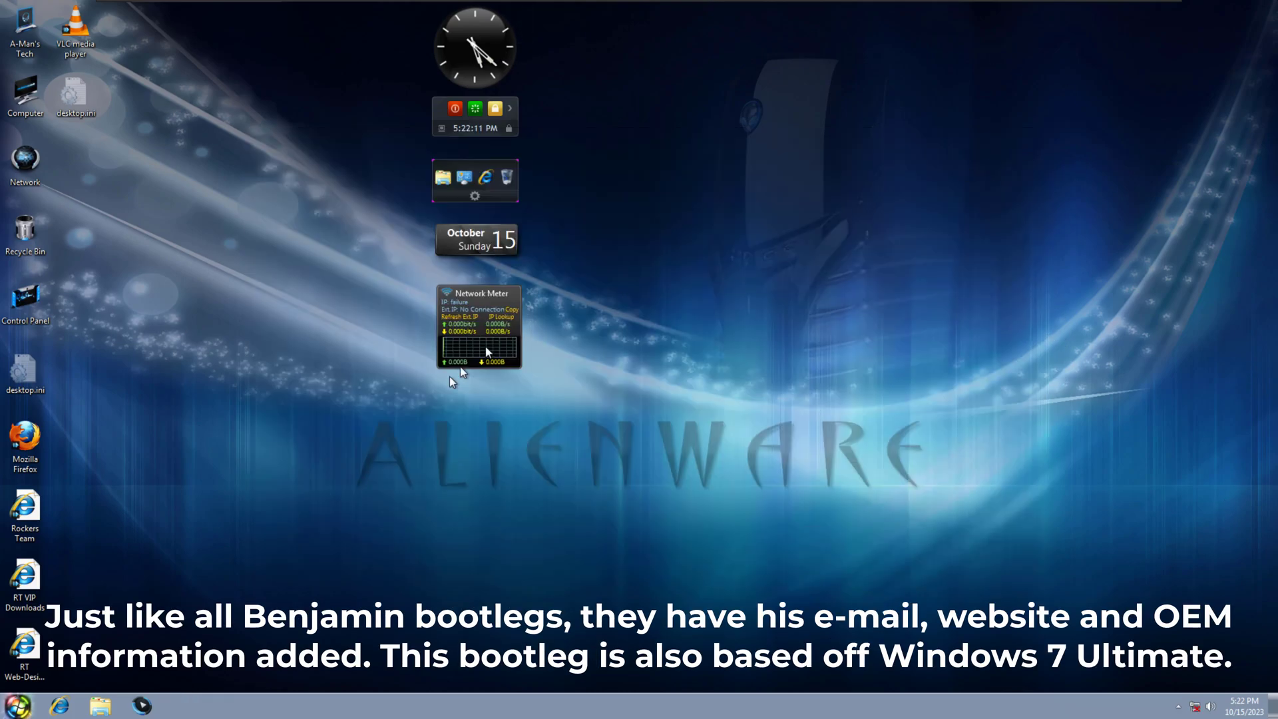
# - Run winver to check the Windows version details, moving the About Windows box towards the middle of the desktop before closing it
pyautogui.click(18, 705)
pyautogui.click(203, 640)
pyautogui.write('winver')
pyautogui.press('Return')
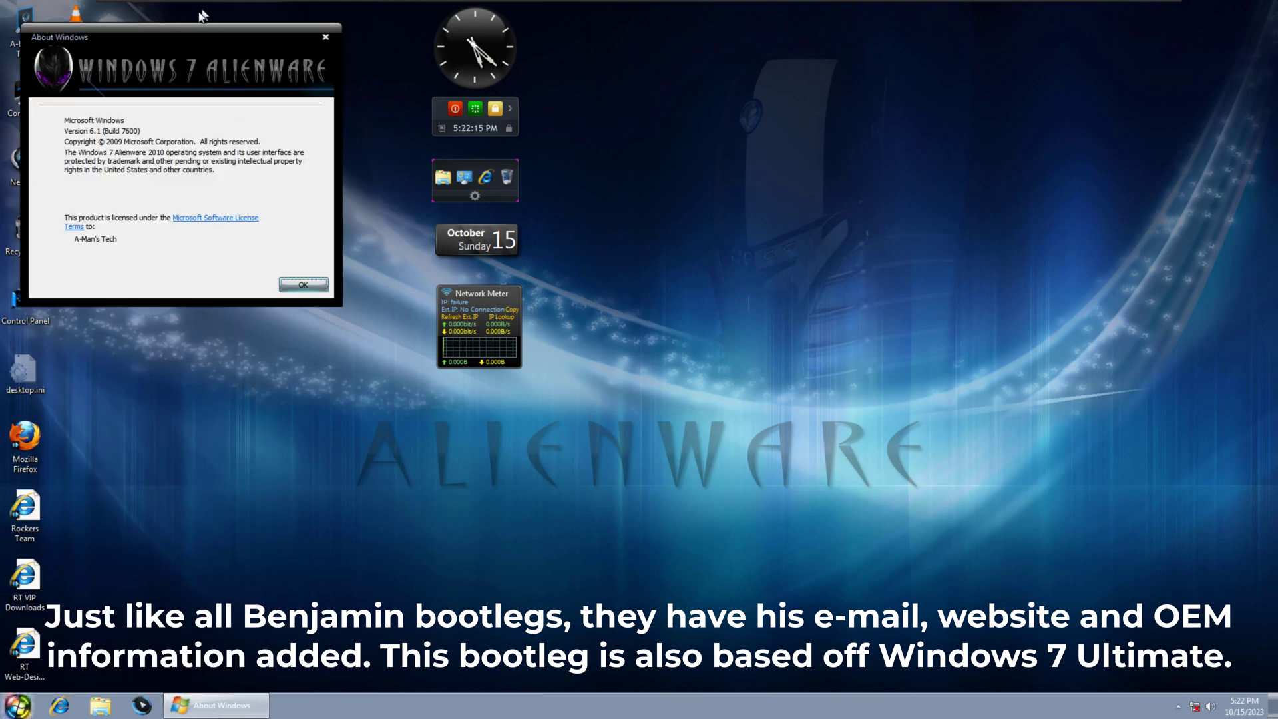
pyautogui.click(686, 377)
pyautogui.moveTo(929, 280); pyautogui.dragTo(911, 484)
pyautogui.moveTo(646, 465); pyautogui.dragTo(444, 472)
pyautogui.click(906, 501)
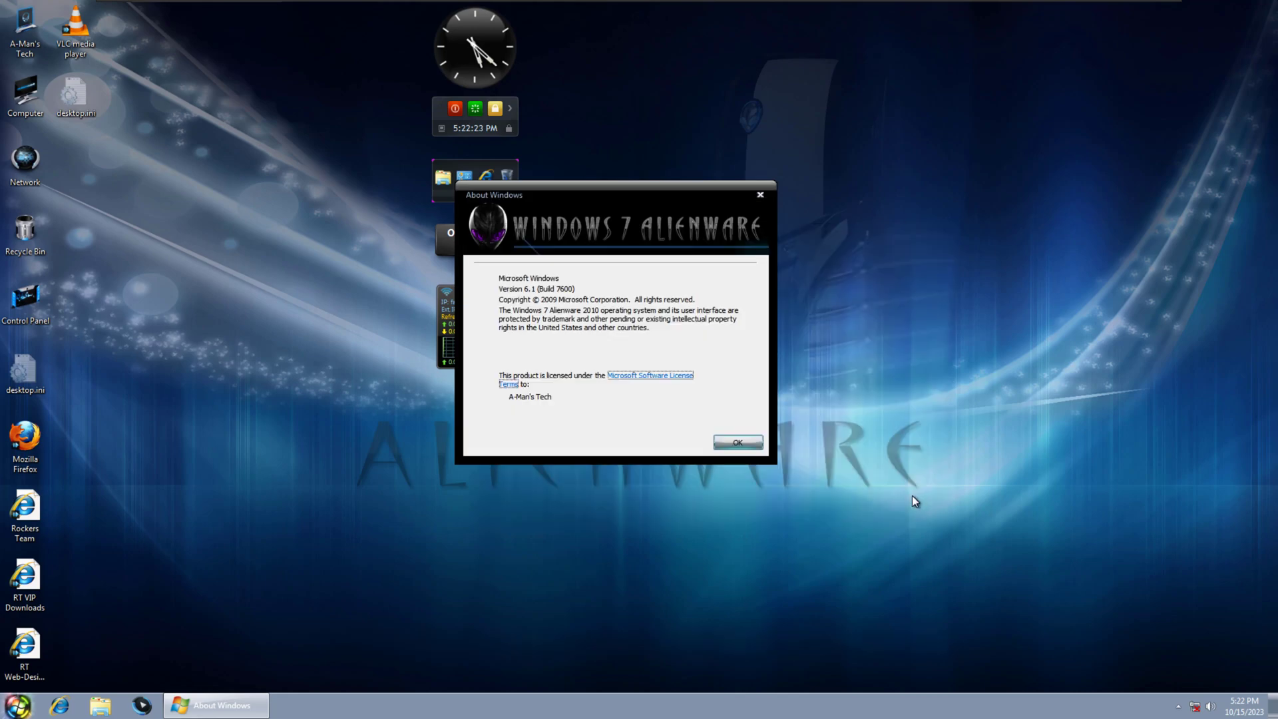
pyautogui.click(718, 440)
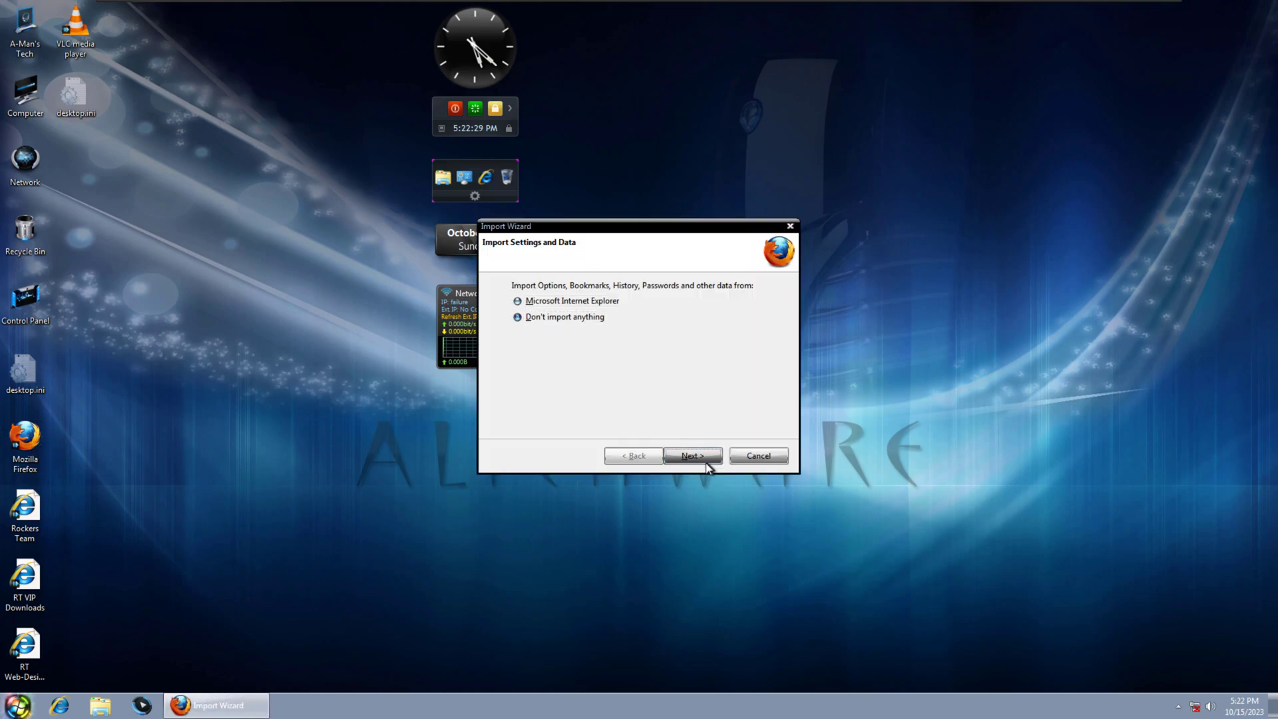
# - Check Firefox's version information, completing the import wizard and declining it as default browser, and quit without saving the tabs
pyautogui.click(705, 460)
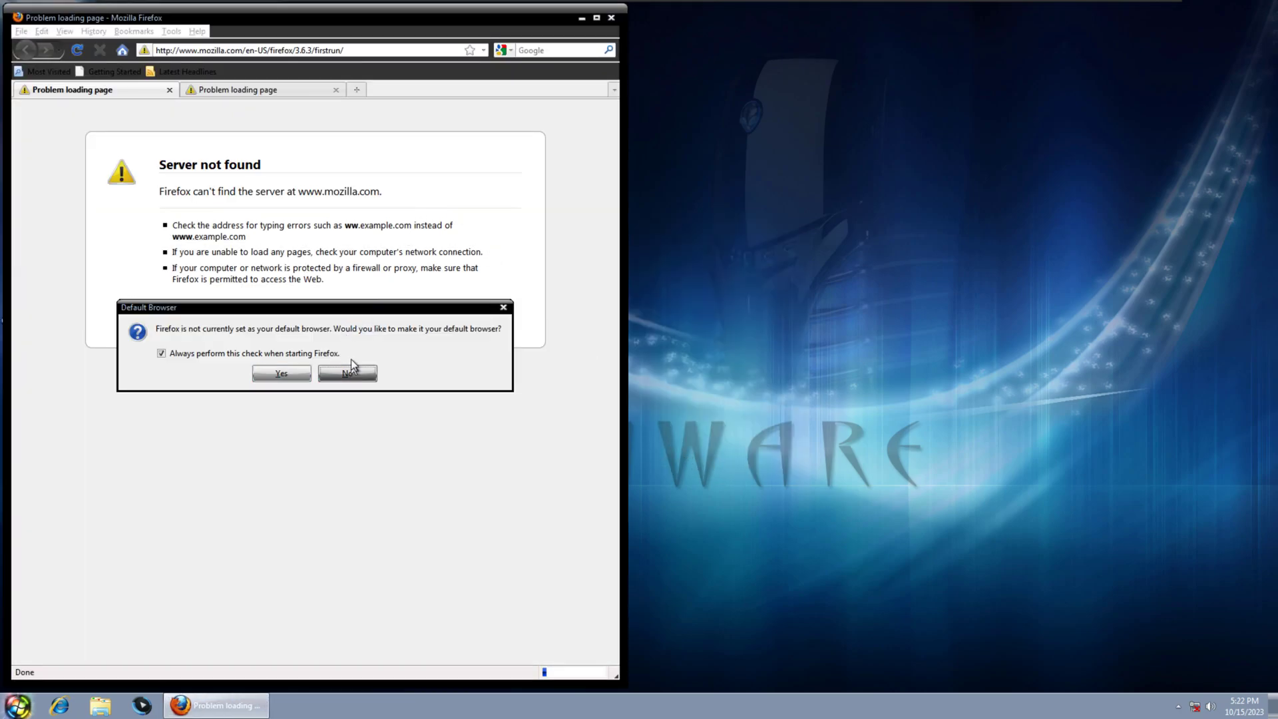
pyautogui.click(348, 374)
pyautogui.click(197, 31)
pyautogui.click(226, 237)
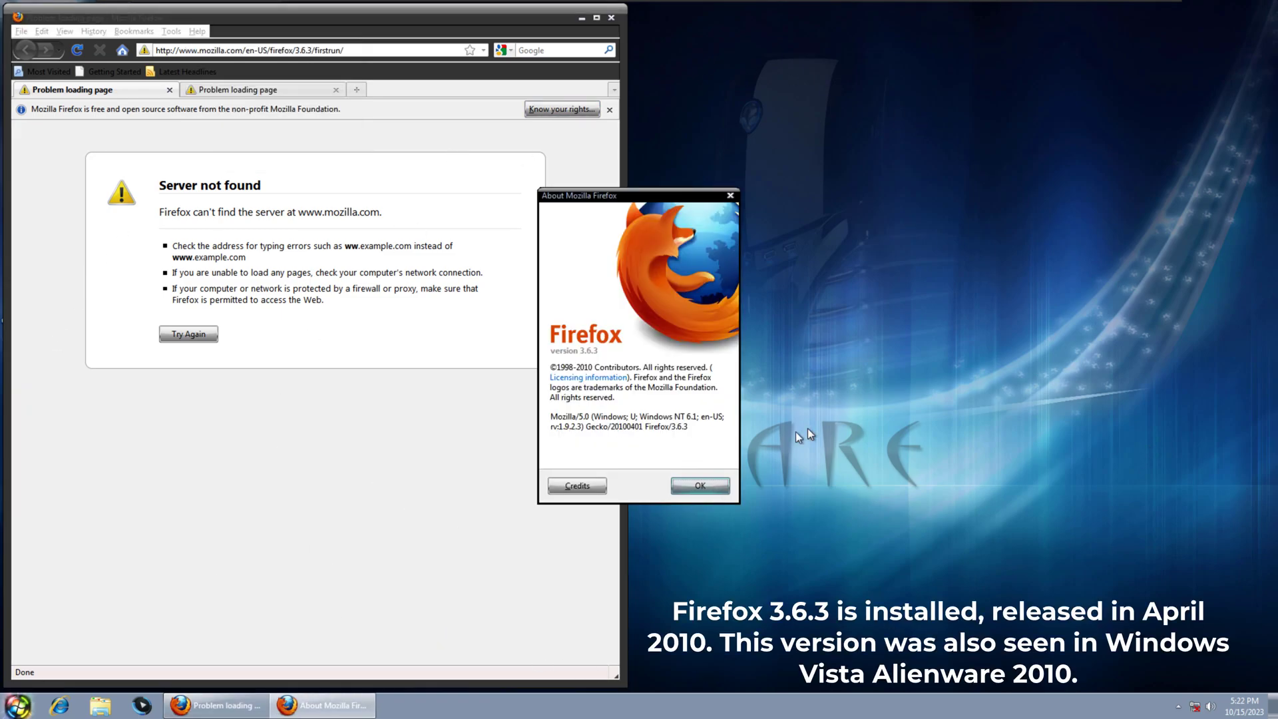
pyautogui.click(700, 487)
pyautogui.click(612, 18)
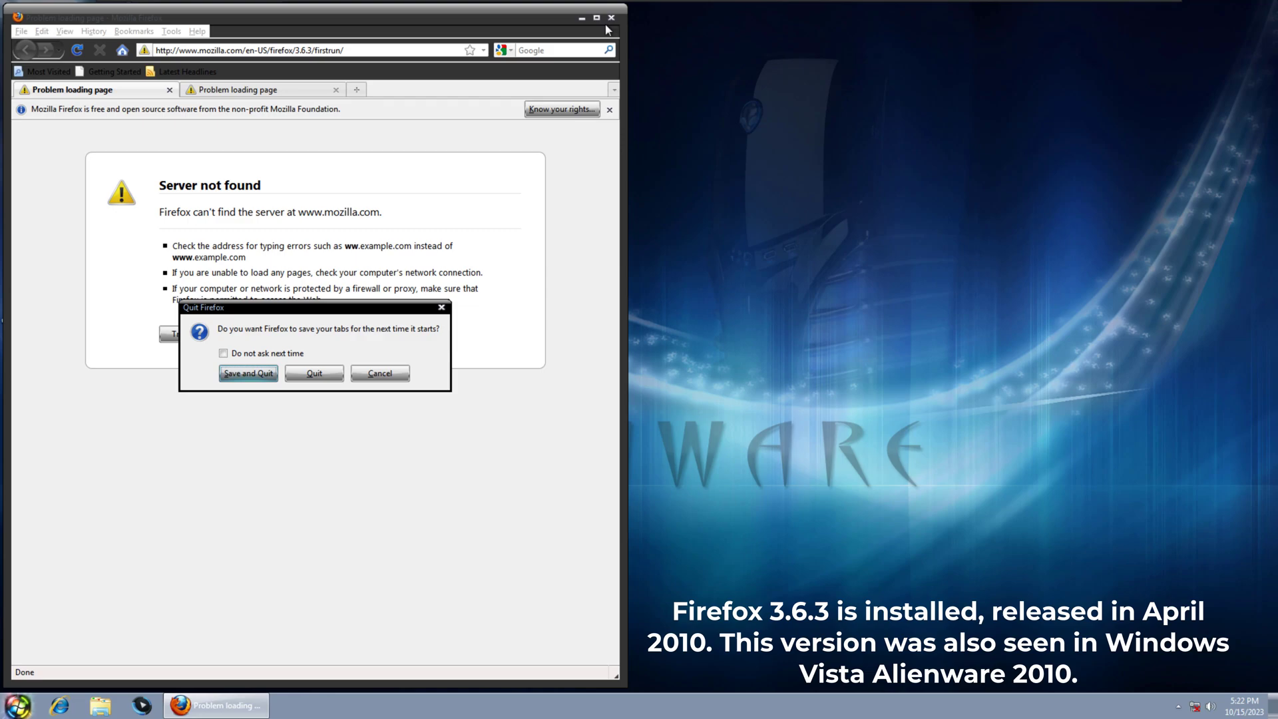
pyautogui.click(335, 363)
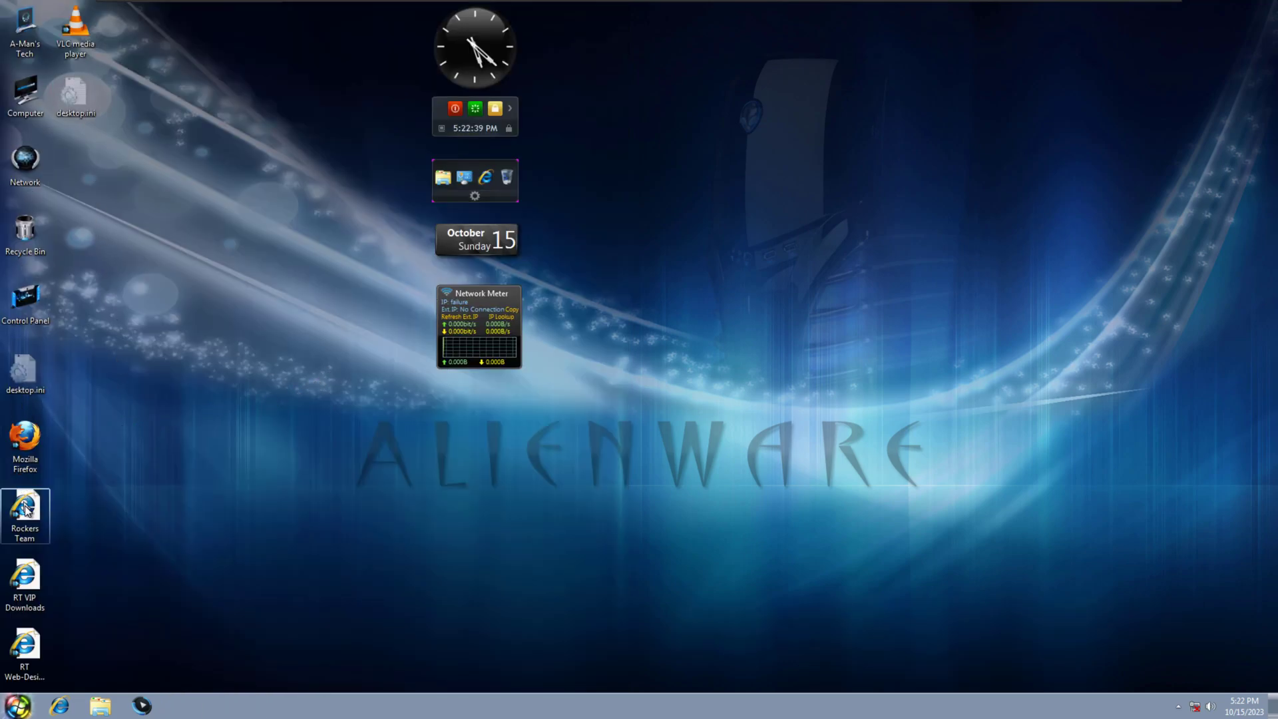
# - Open VLC media player with the default privacy and network policies, view its About information, and close the player
pyautogui.doubleClick(57, 39)
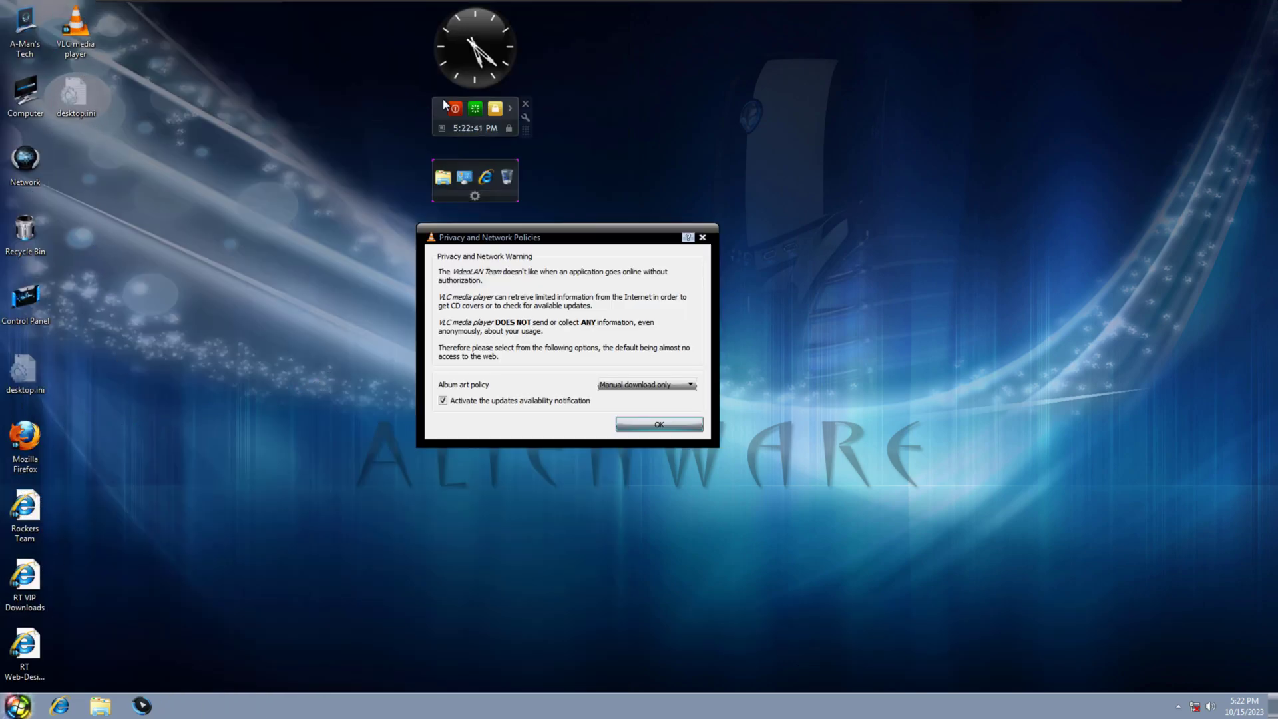
pyautogui.click(651, 426)
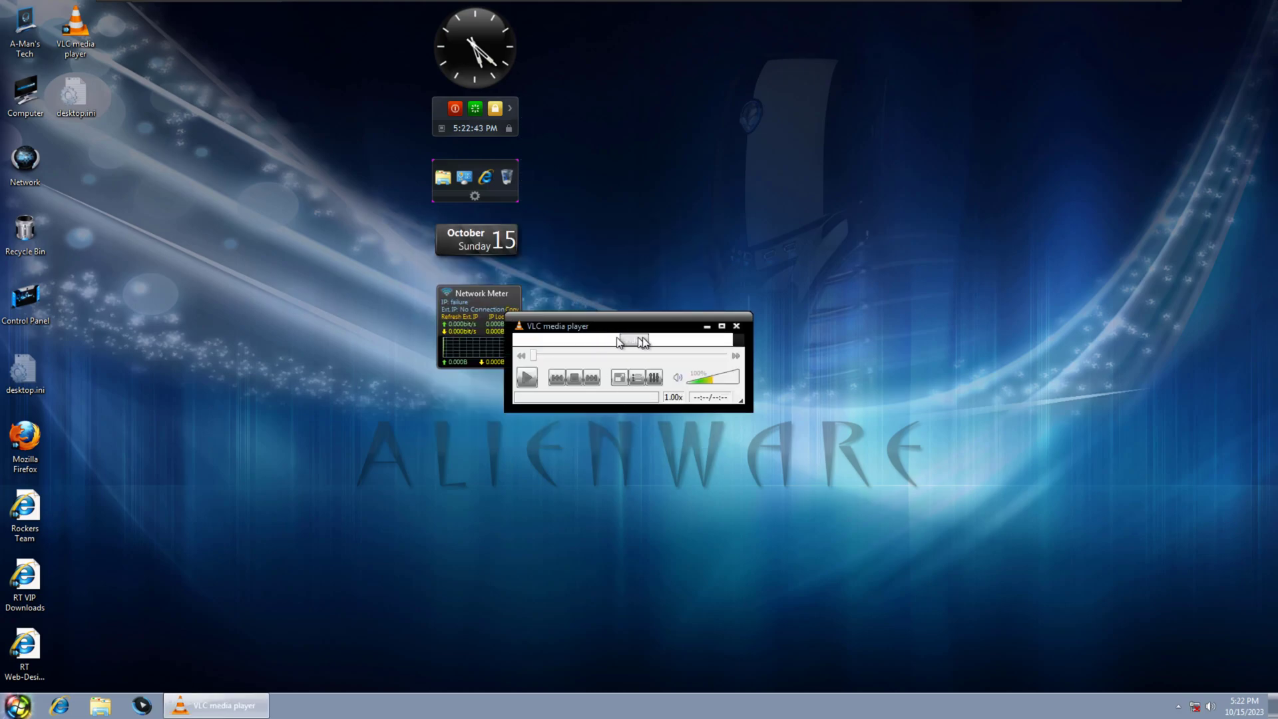
pyautogui.click(696, 339)
pyautogui.moveTo(719, 341)
pyautogui.click(739, 391)
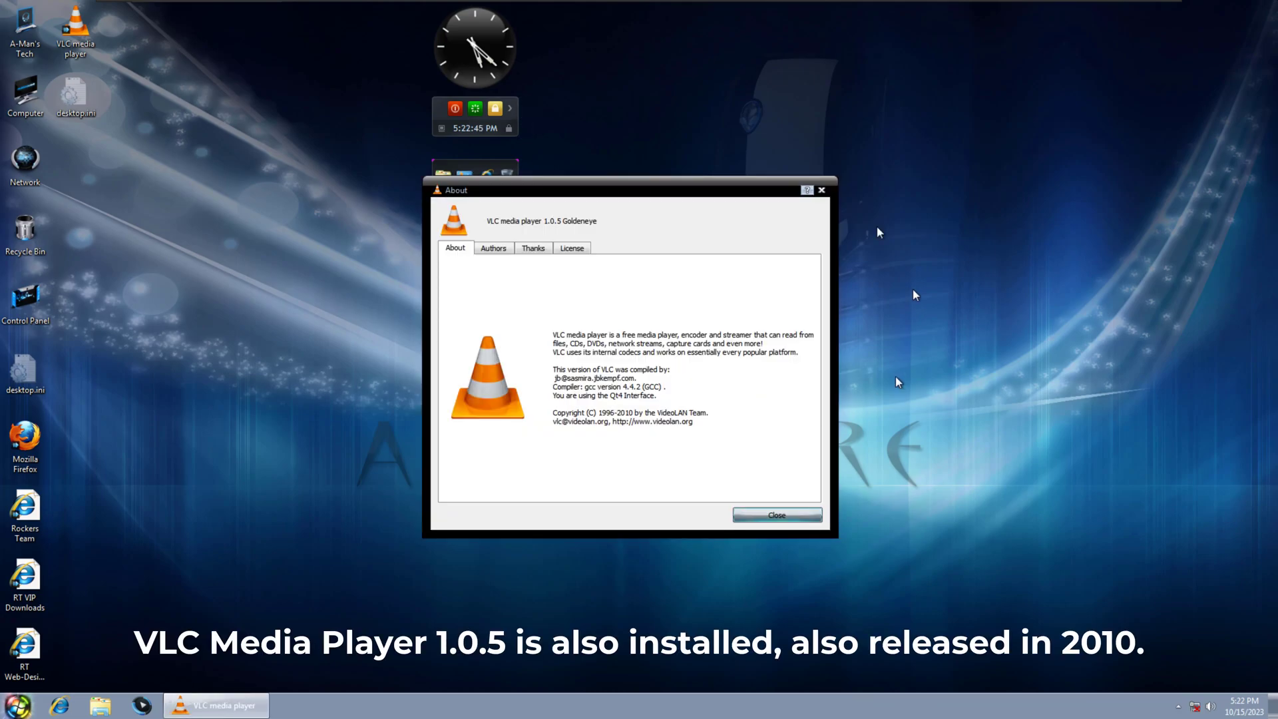
pyautogui.click(796, 517)
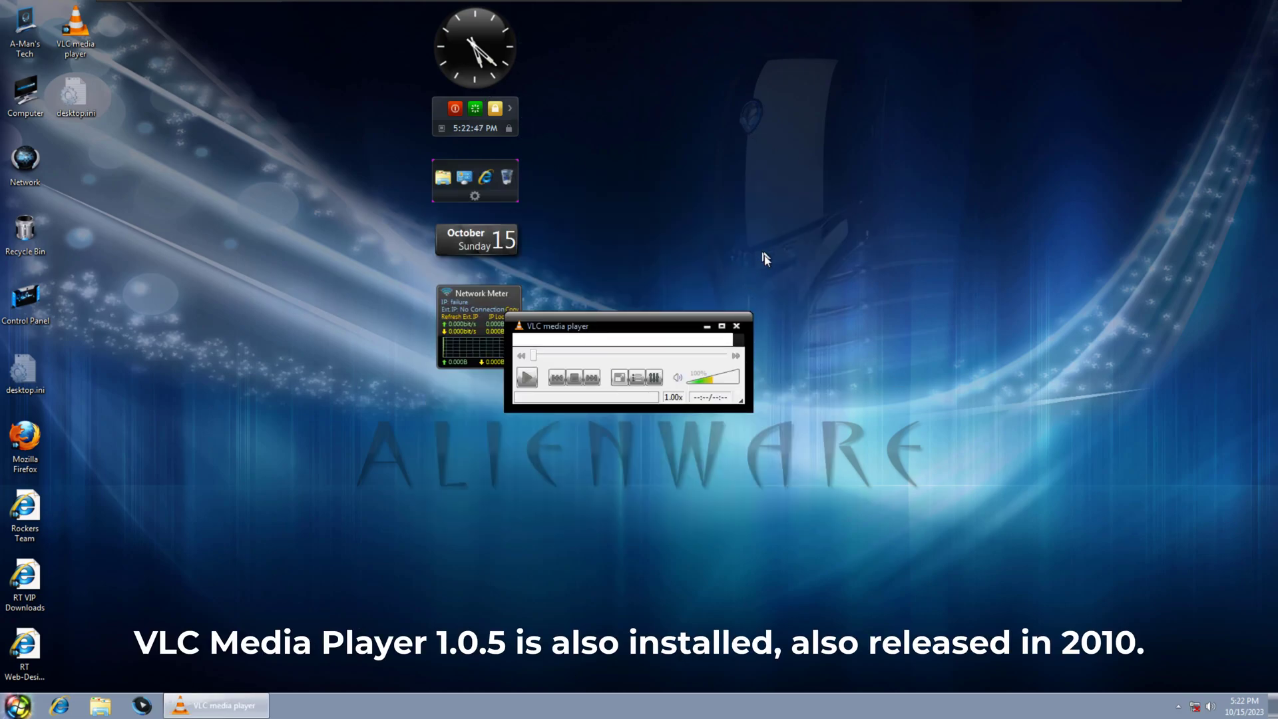
pyautogui.click(737, 327)
# - Open 7-Zip File Manager from the installed programs, view its version information, and close it
pyautogui.click(18, 706)
pyautogui.click(40, 645)
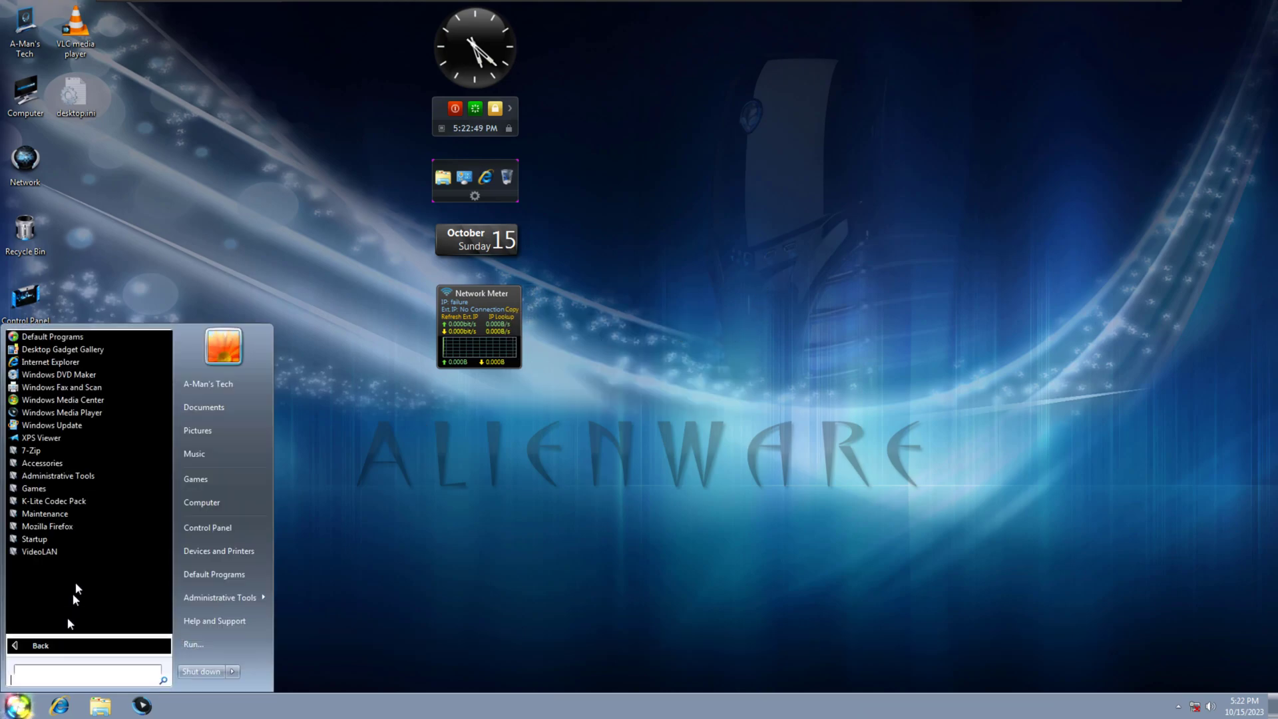
pyautogui.click(53, 450)
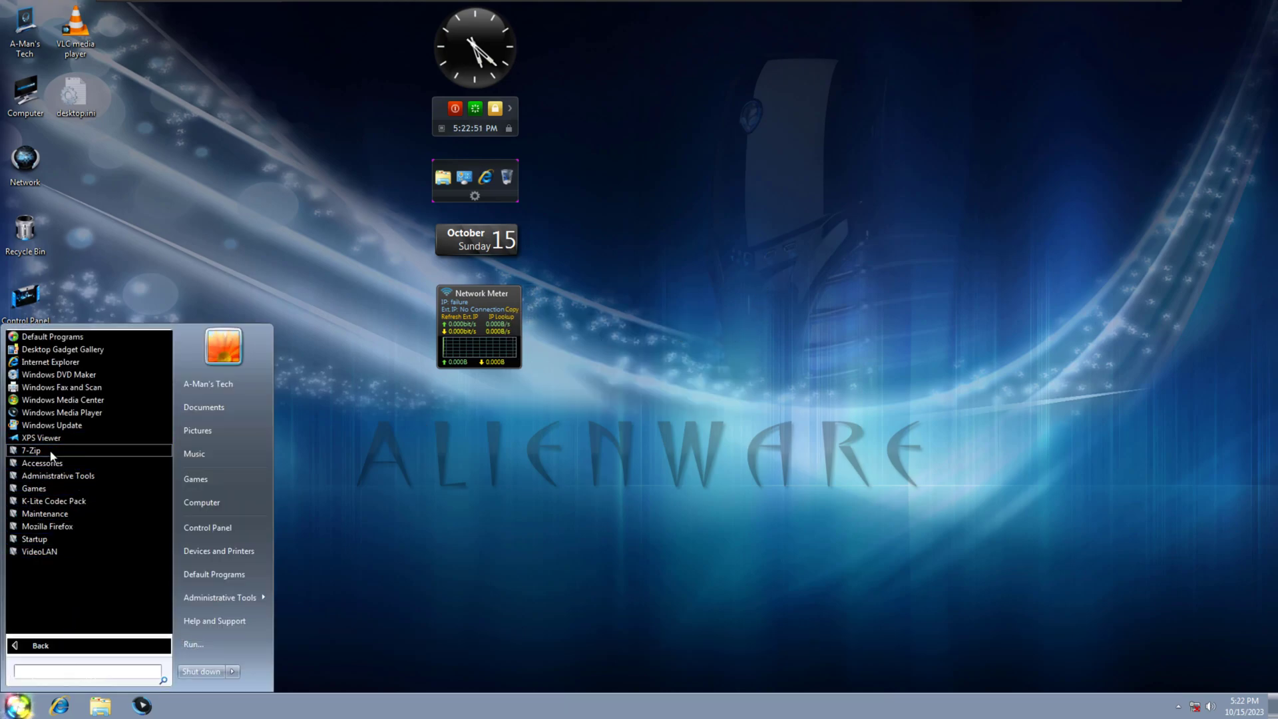
pyautogui.click(59, 463)
pyautogui.moveTo(291, 41); pyautogui.dragTo(331, 138)
pyautogui.click(304, 130)
pyautogui.click(318, 169)
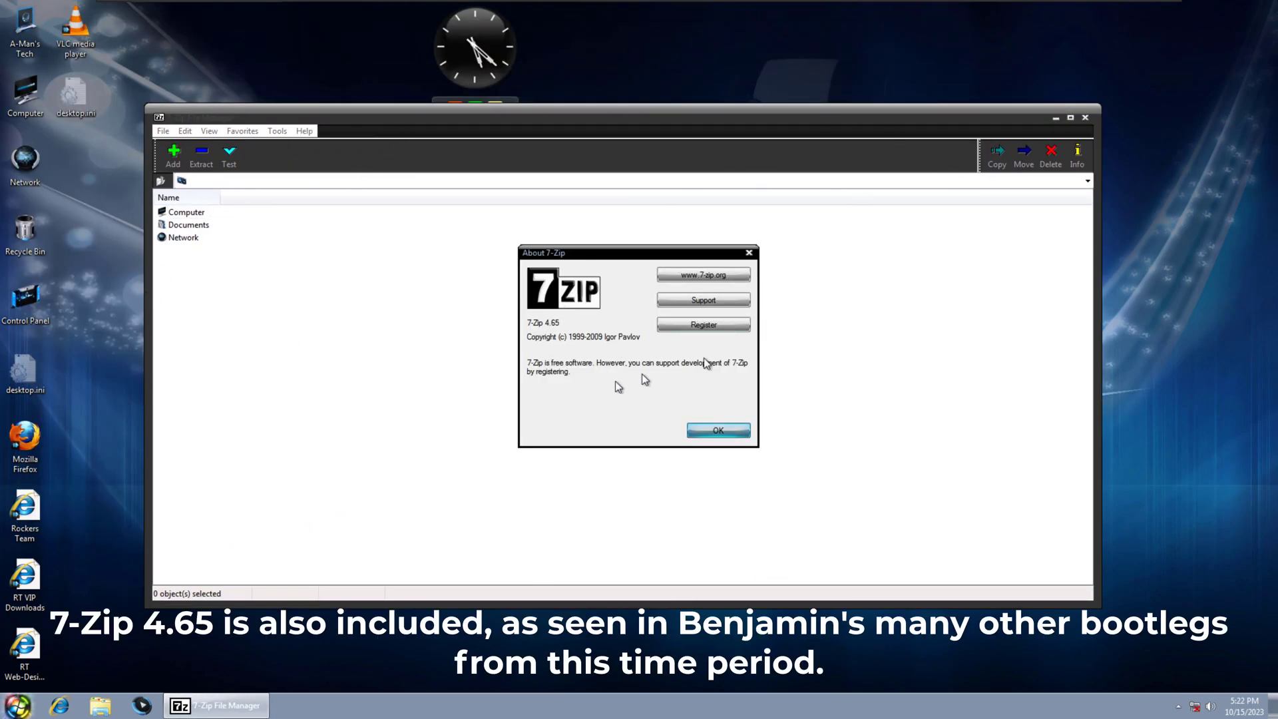
pyautogui.click(693, 426)
pyautogui.click(1086, 118)
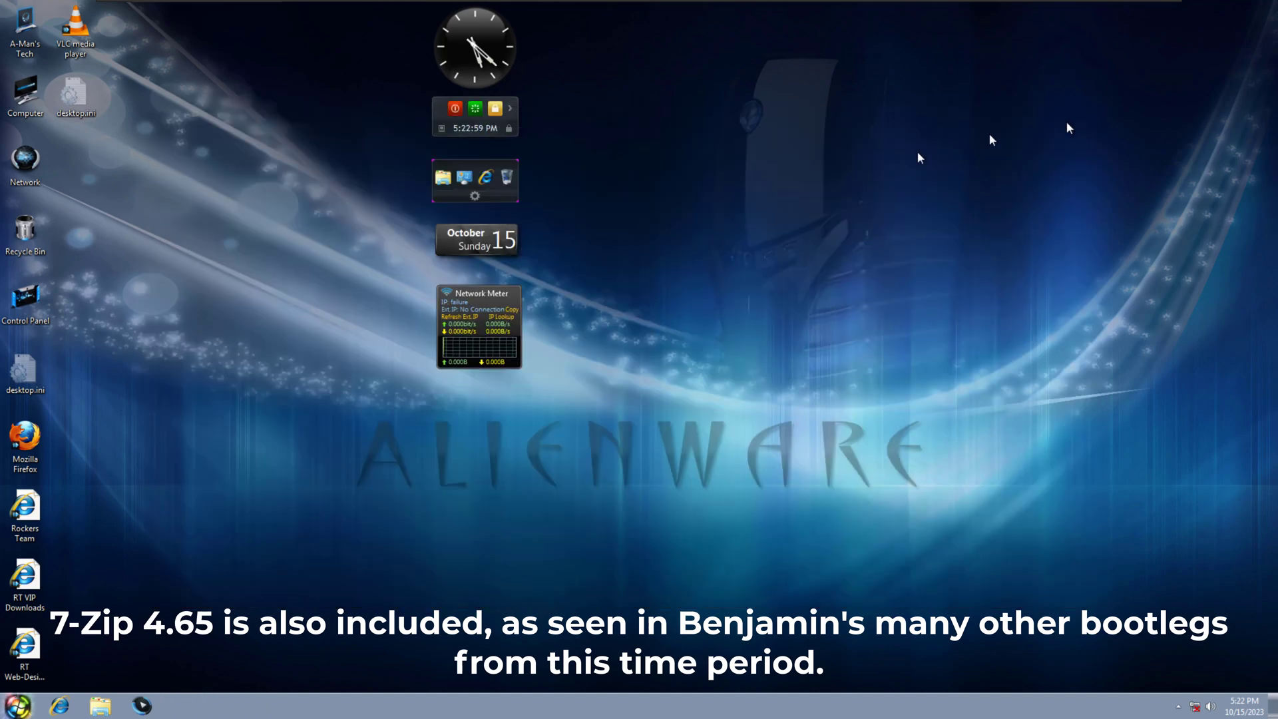
# - Open Media Player Classic from the K-Lite Codec Pack, view its About information, and close the player
pyautogui.click(18, 706)
pyautogui.click(40, 675)
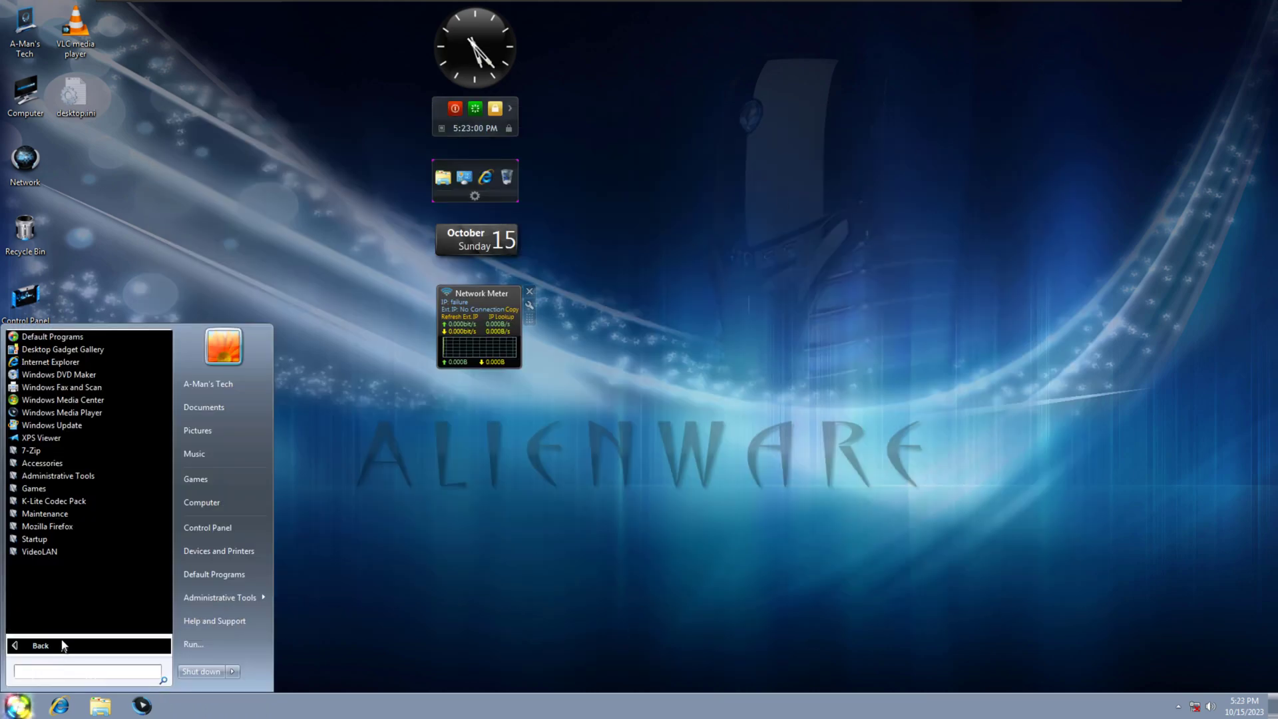
pyautogui.click(64, 501)
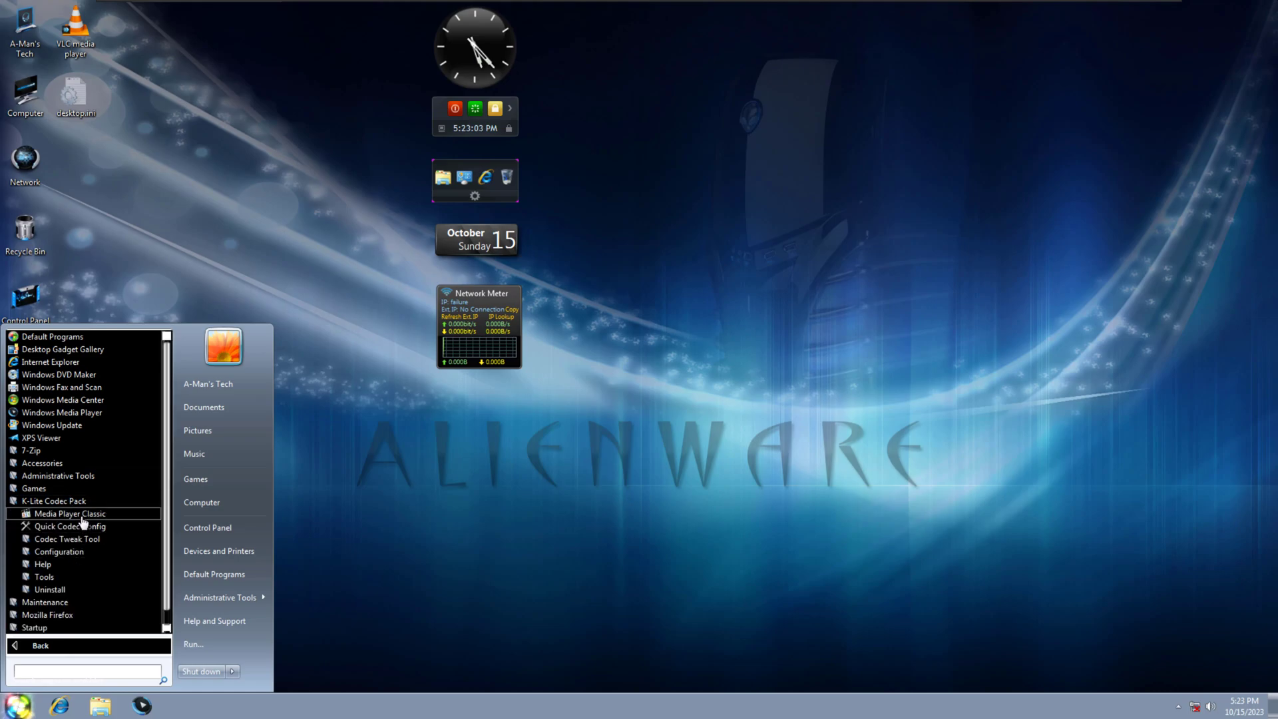
pyautogui.click(67, 514)
pyautogui.click(684, 259)
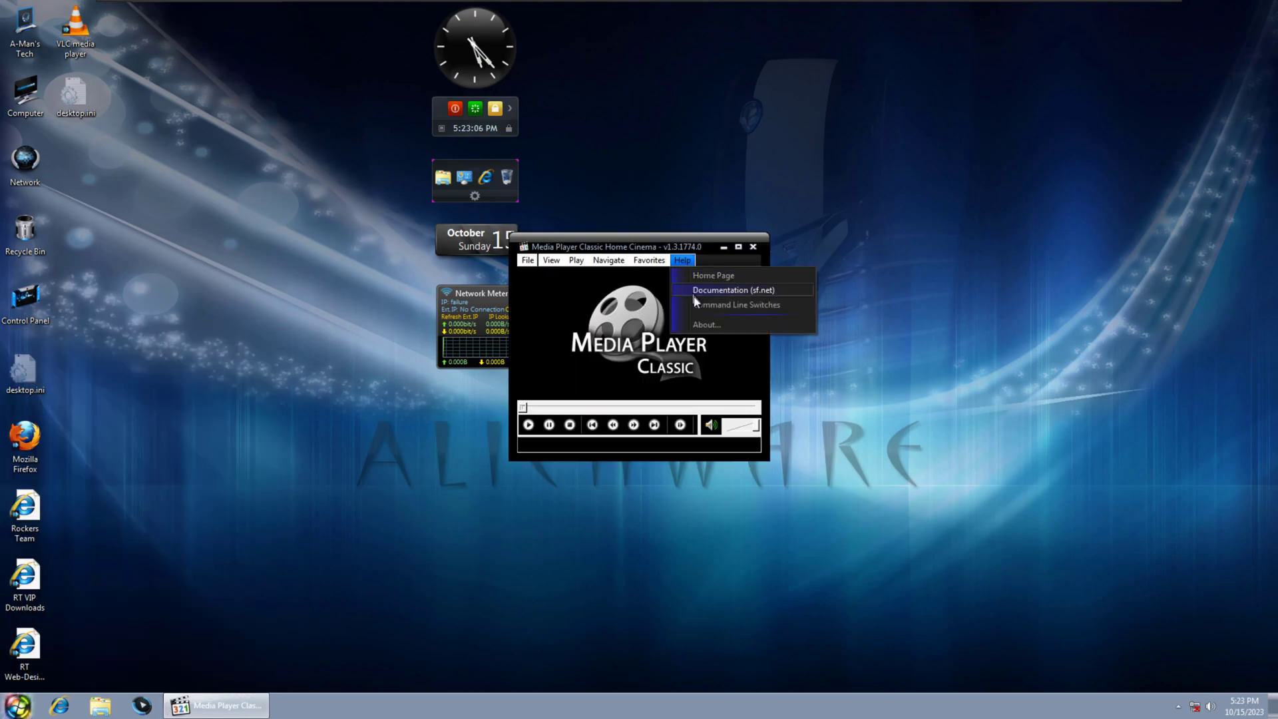
pyautogui.click(702, 319)
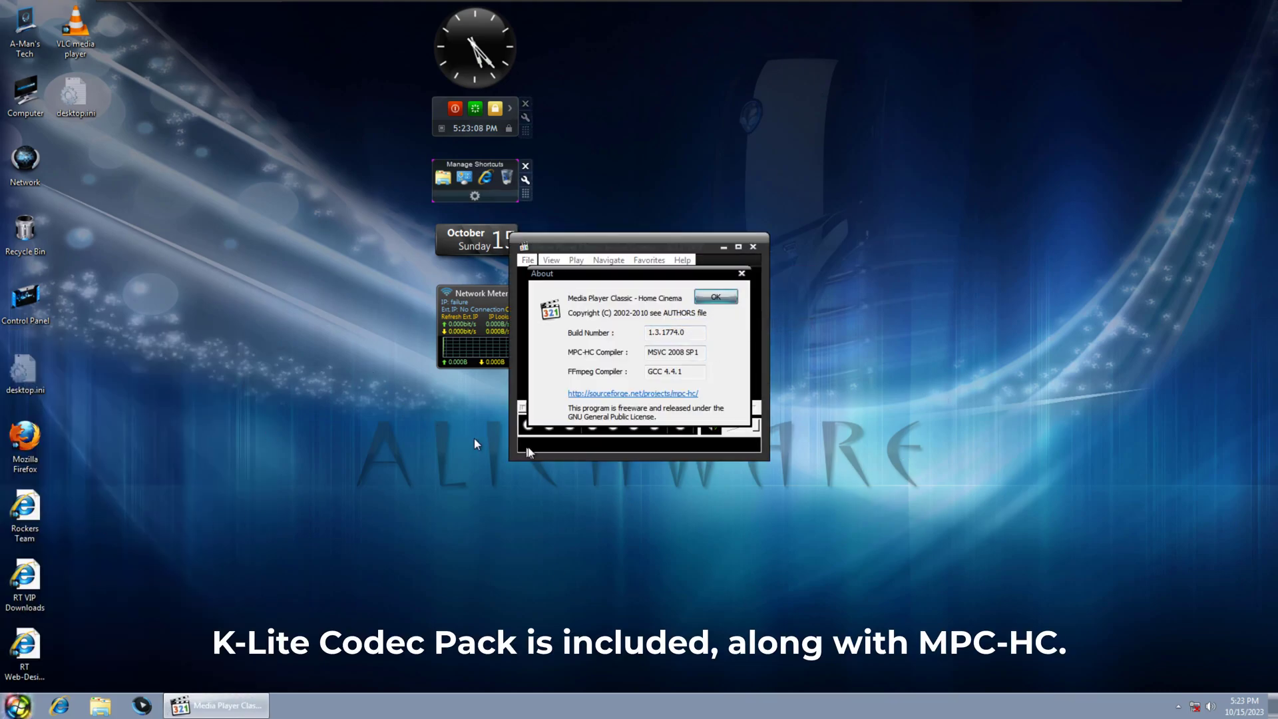
pyautogui.click(717, 298)
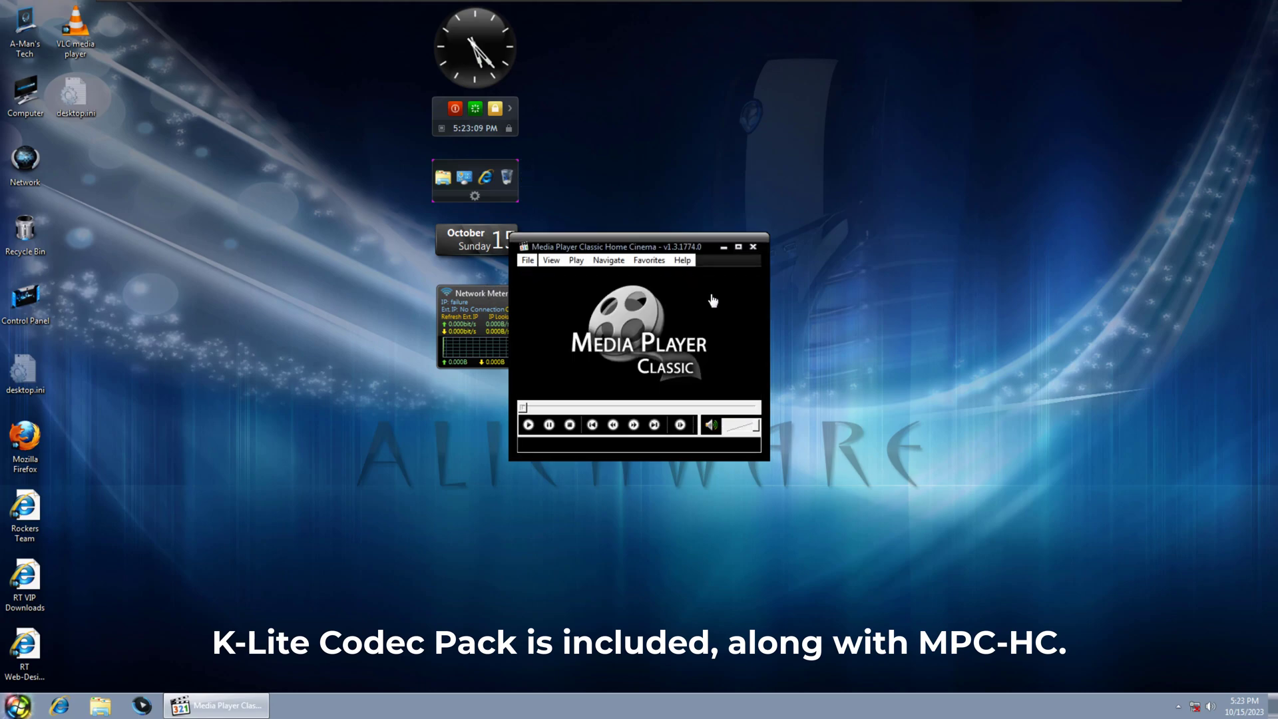
pyautogui.click(753, 247)
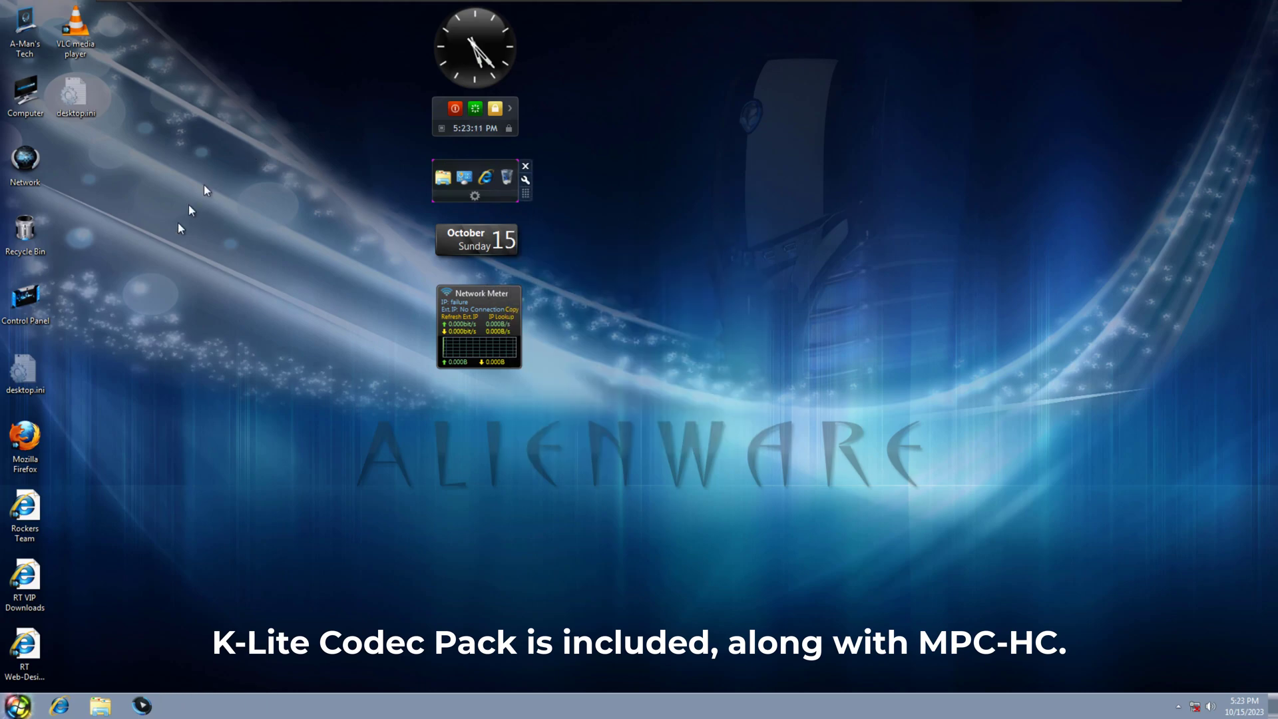
# - Open the Rockers Team shortcut in Internet Explorer, postpone its setup, view the browser's About information, and close all tabs
pyautogui.doubleClick(25, 512)
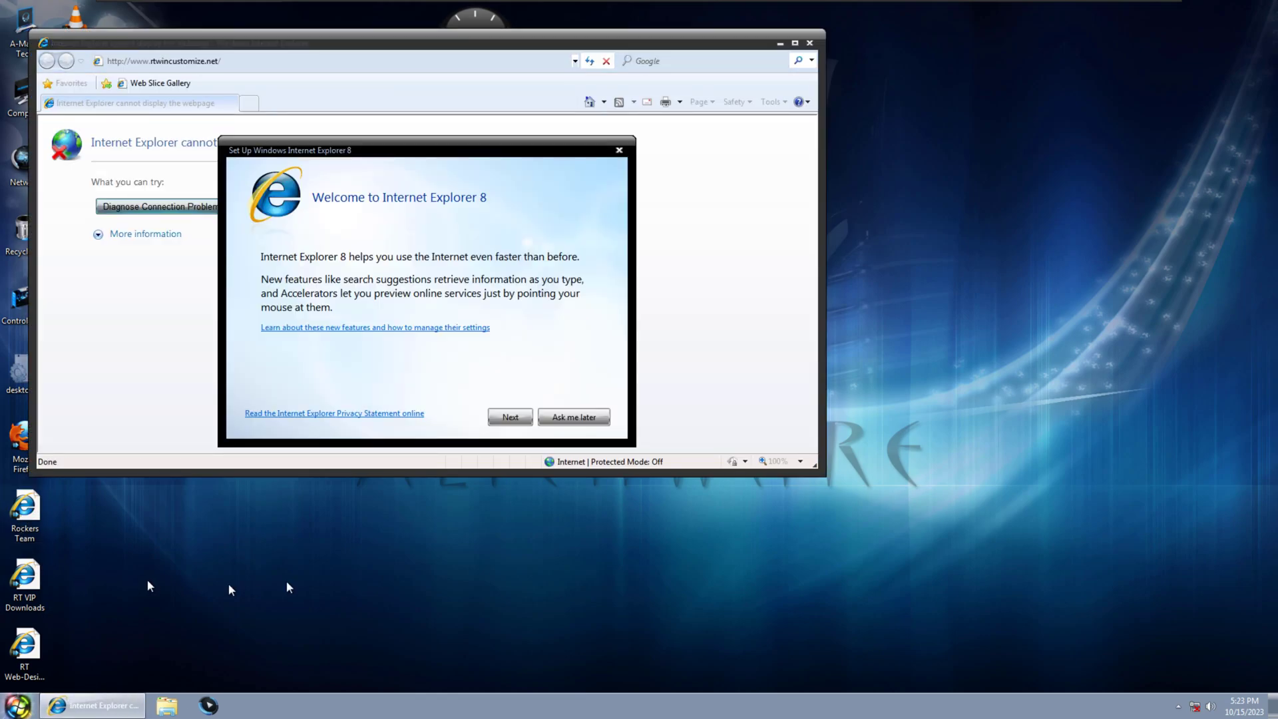
pyautogui.click(574, 417)
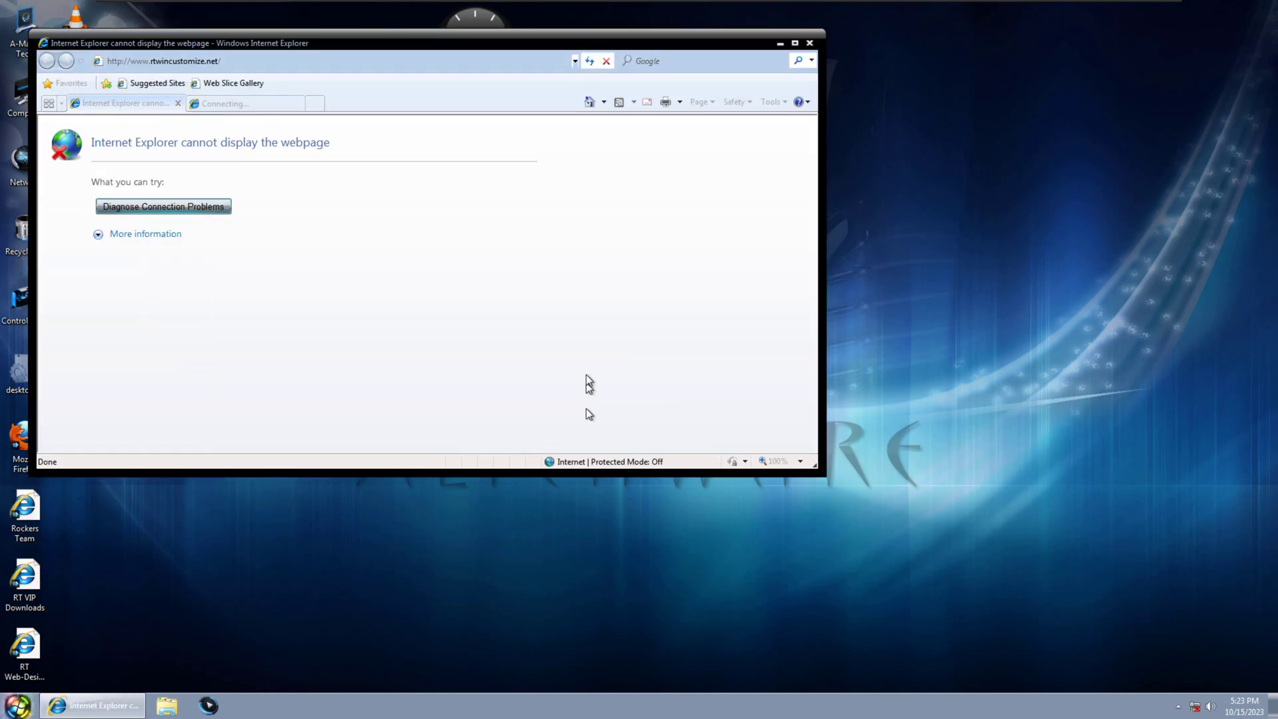
pyautogui.click(802, 102)
pyautogui.click(750, 178)
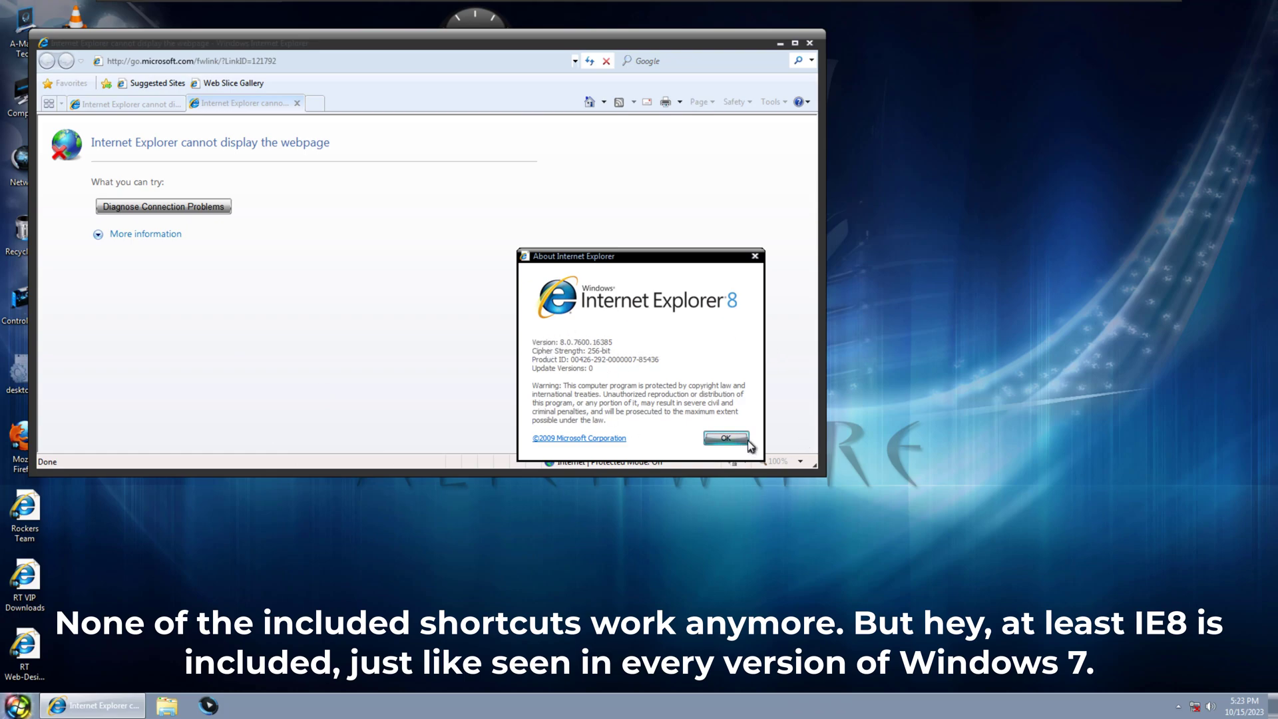
pyautogui.click(726, 438)
pyautogui.click(810, 42)
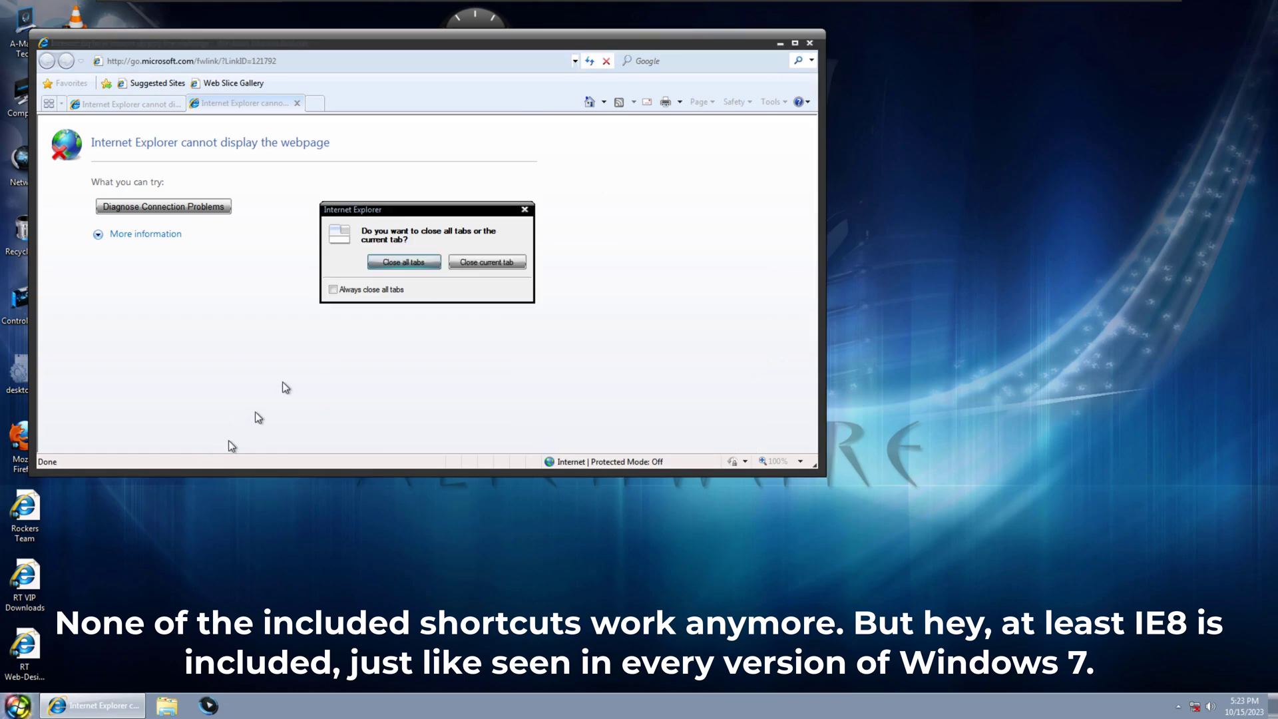
pyautogui.click(414, 262)
# - Open the desktop's context menu, shift the Network Meter gadget slightly sideways, and unlock the locked user session
pyautogui.rightClick(273, 244)
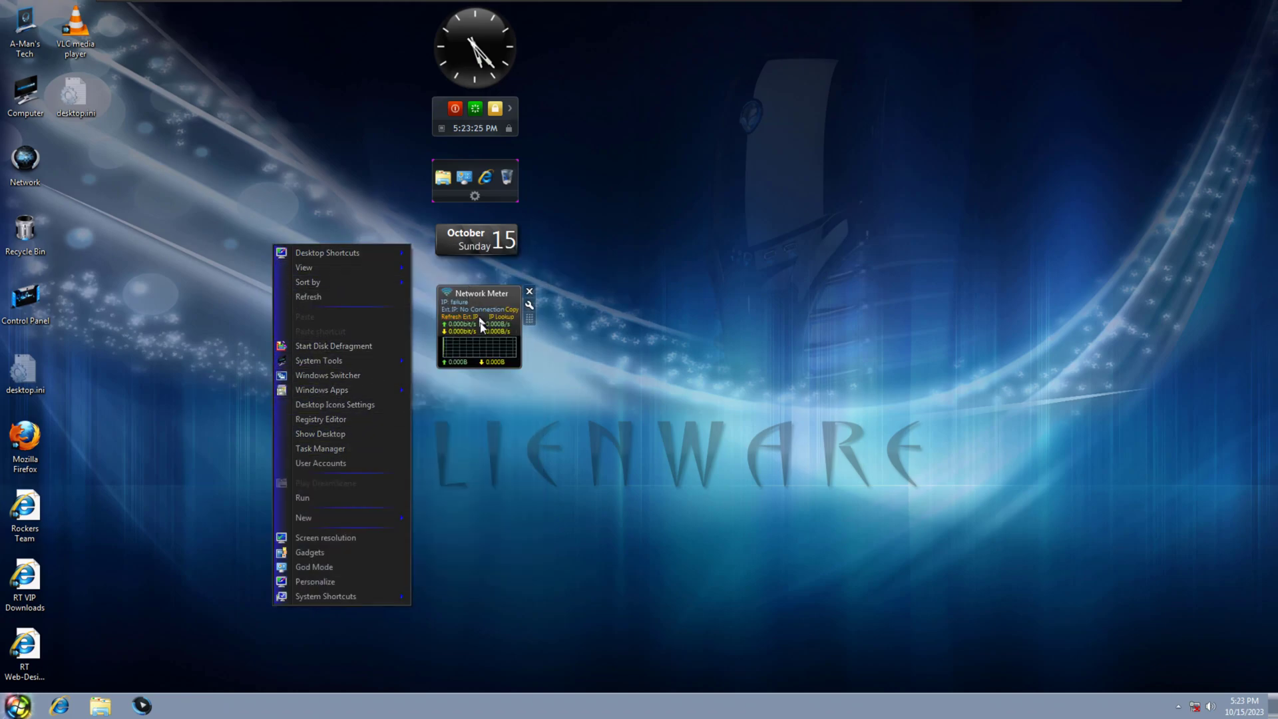
pyautogui.click(490, 289)
pyautogui.moveTo(490, 289); pyautogui.dragTo(498, 289)
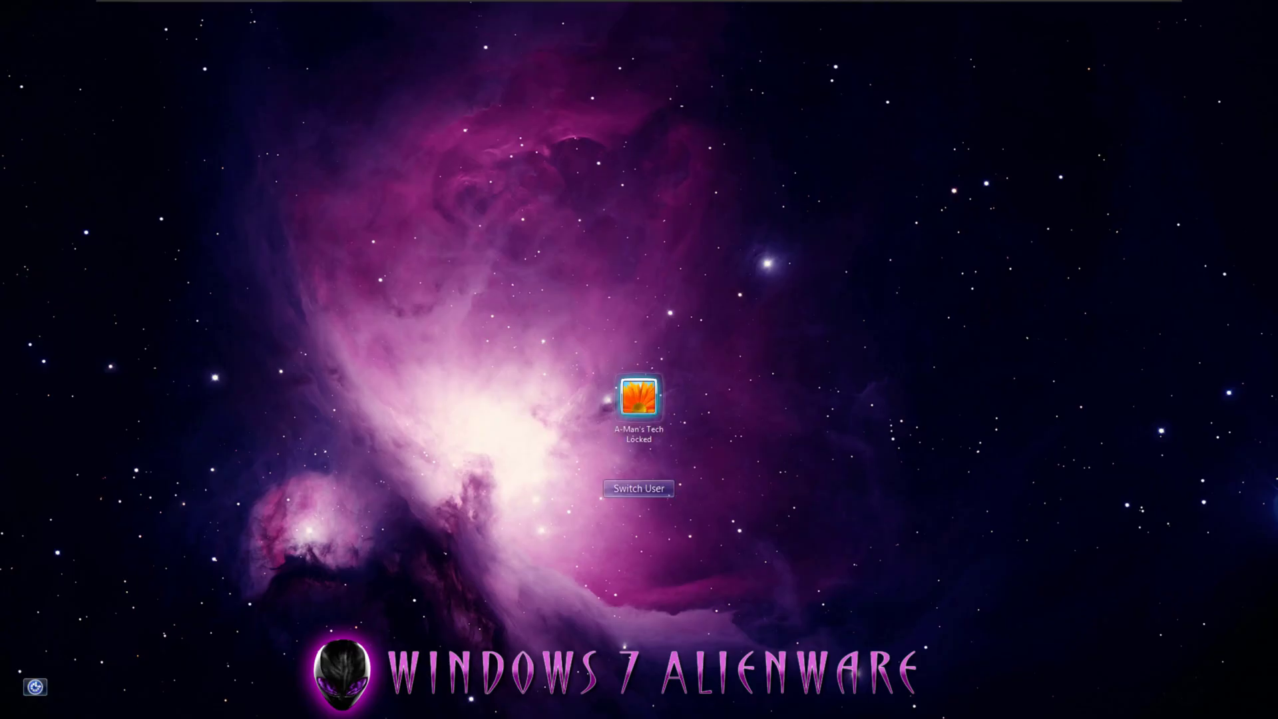
pyautogui.click(638, 397)
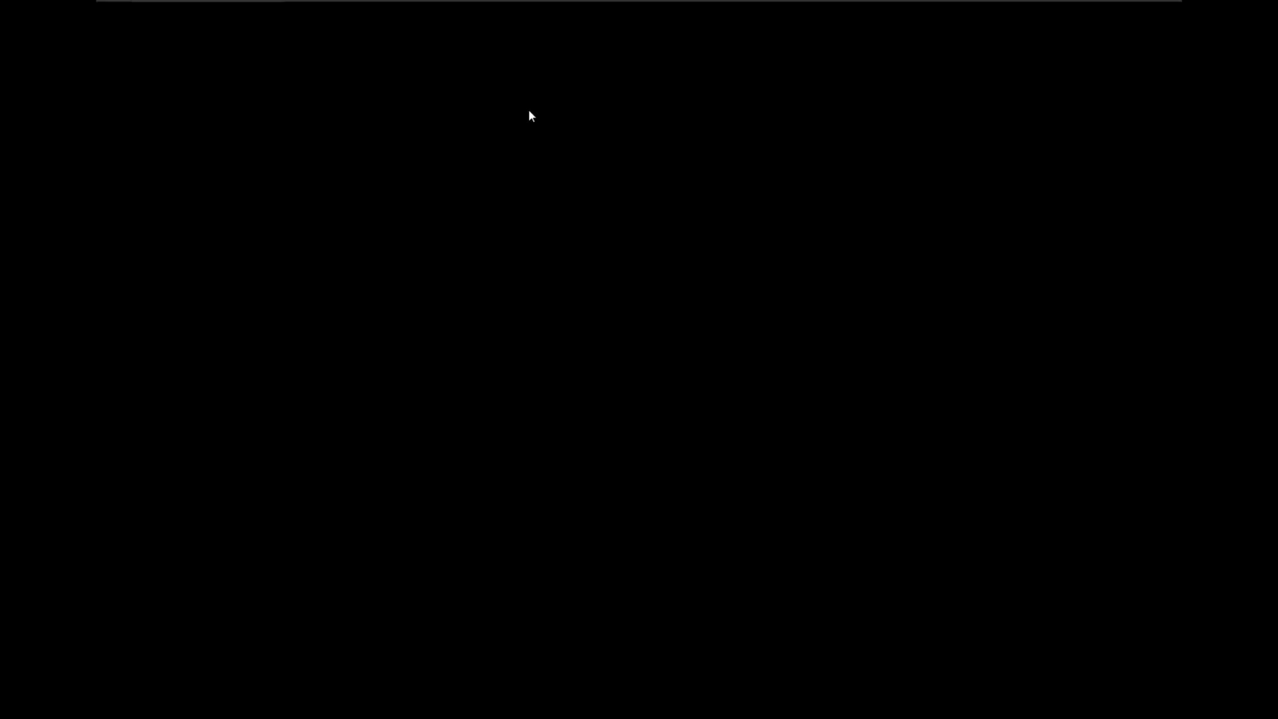
# - Open the desktop Gadget Gallery, browse the available gadgets through page 7, and close the gallery
pyautogui.rightClick(458, 53)
pyautogui.click(474, 61)
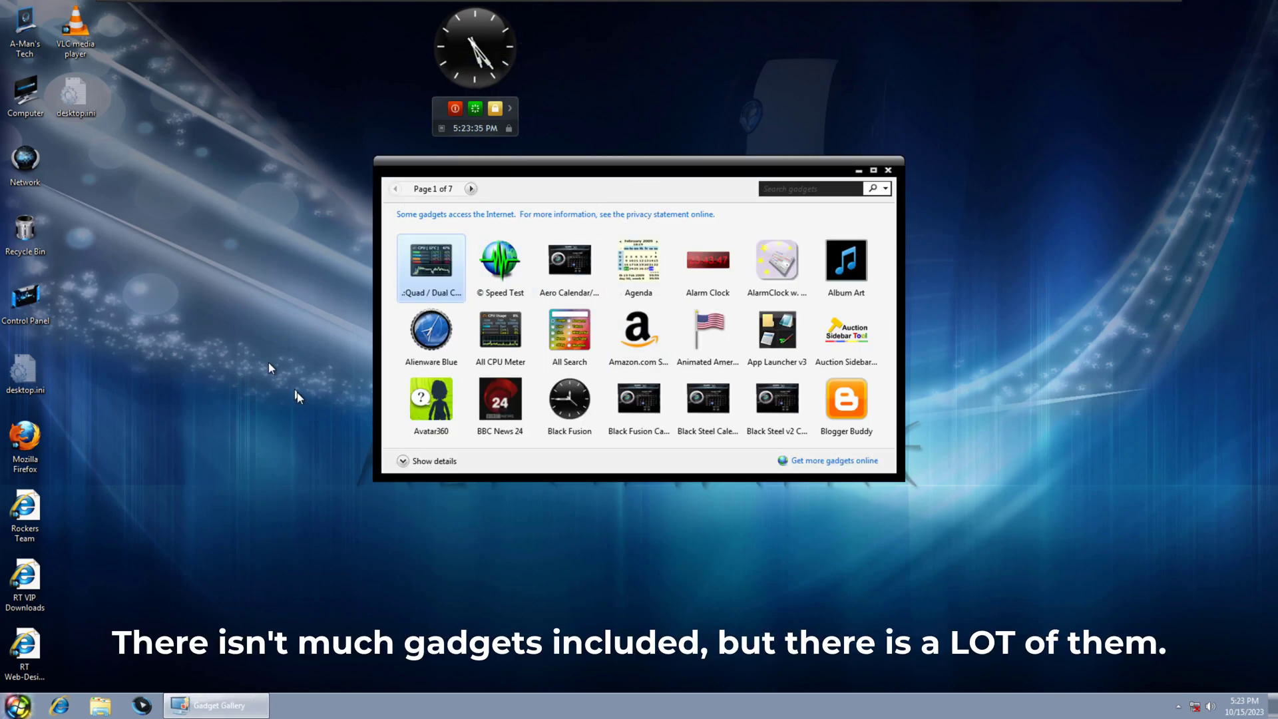
pyautogui.click(471, 189)
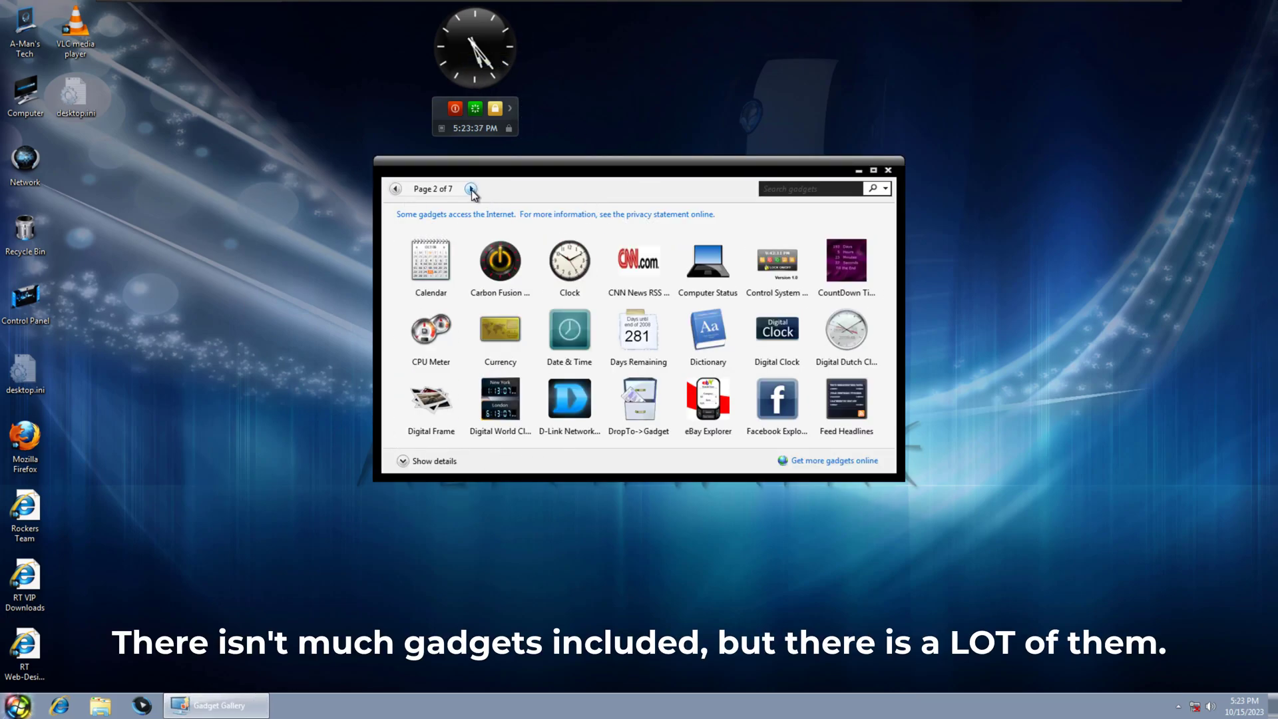
pyautogui.click(471, 189)
pyautogui.click(471, 189)
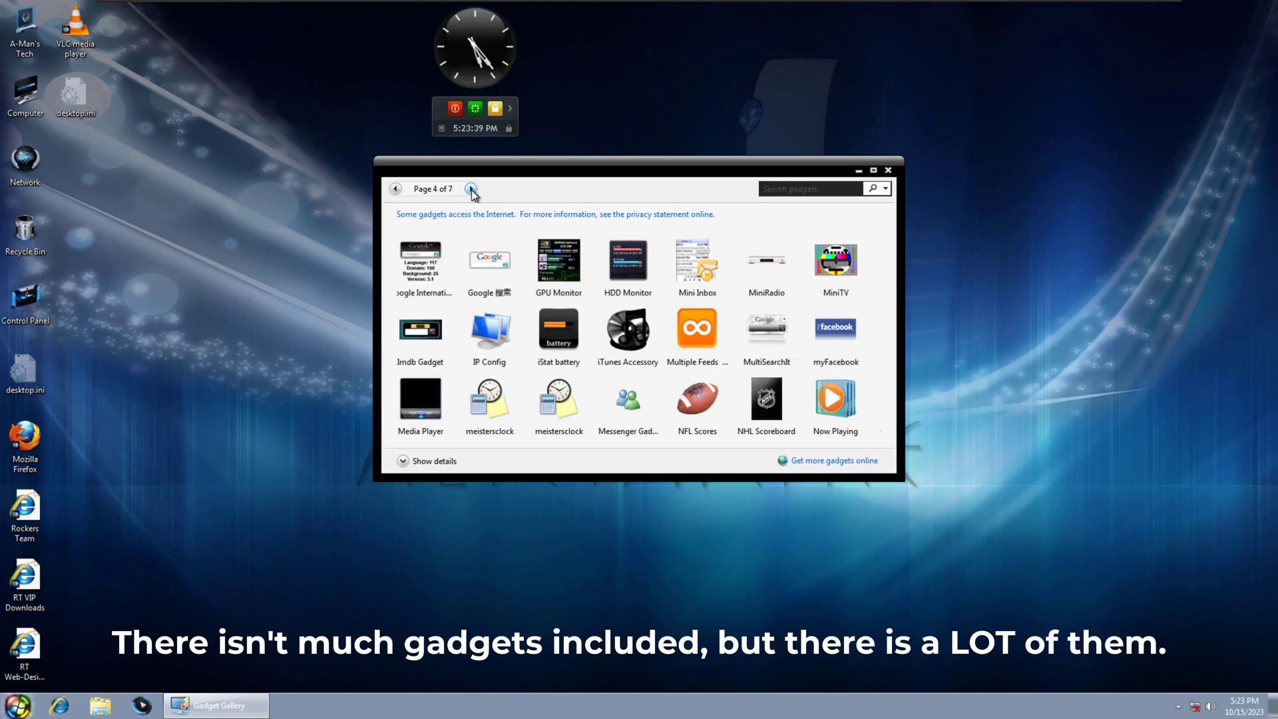
pyautogui.click(471, 189)
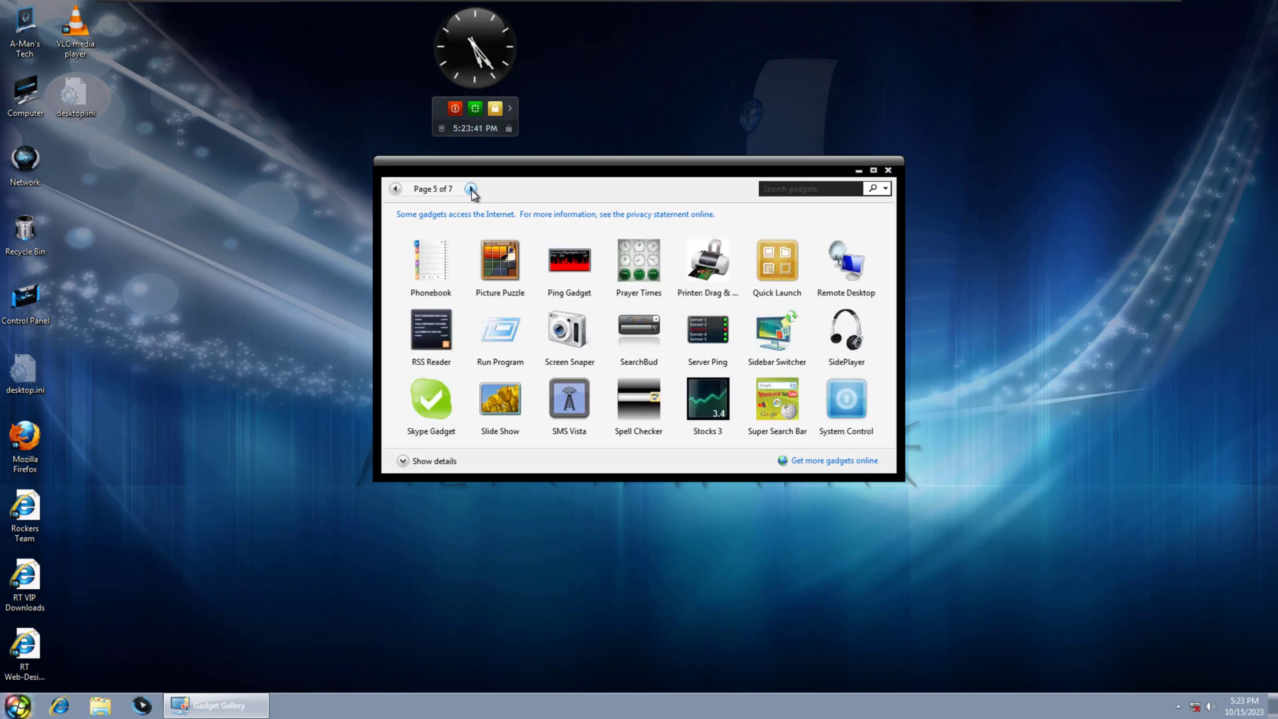
pyautogui.click(471, 189)
pyautogui.click(471, 189)
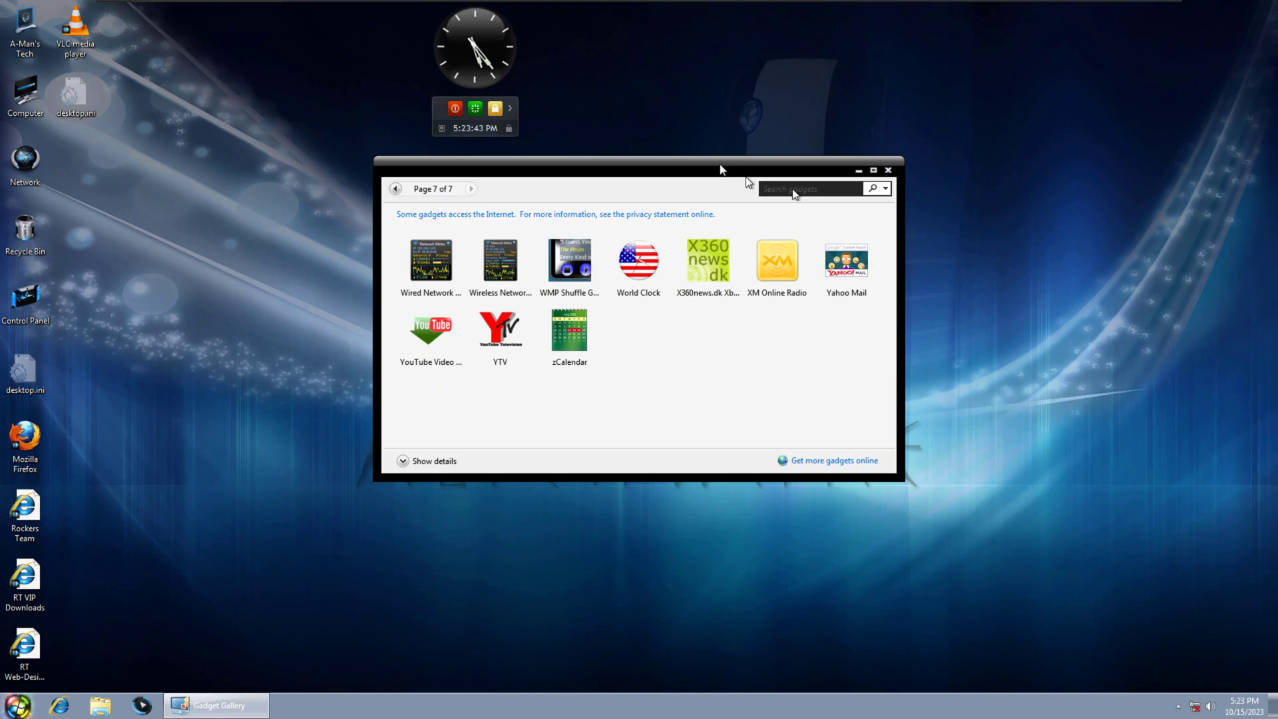
pyautogui.click(890, 172)
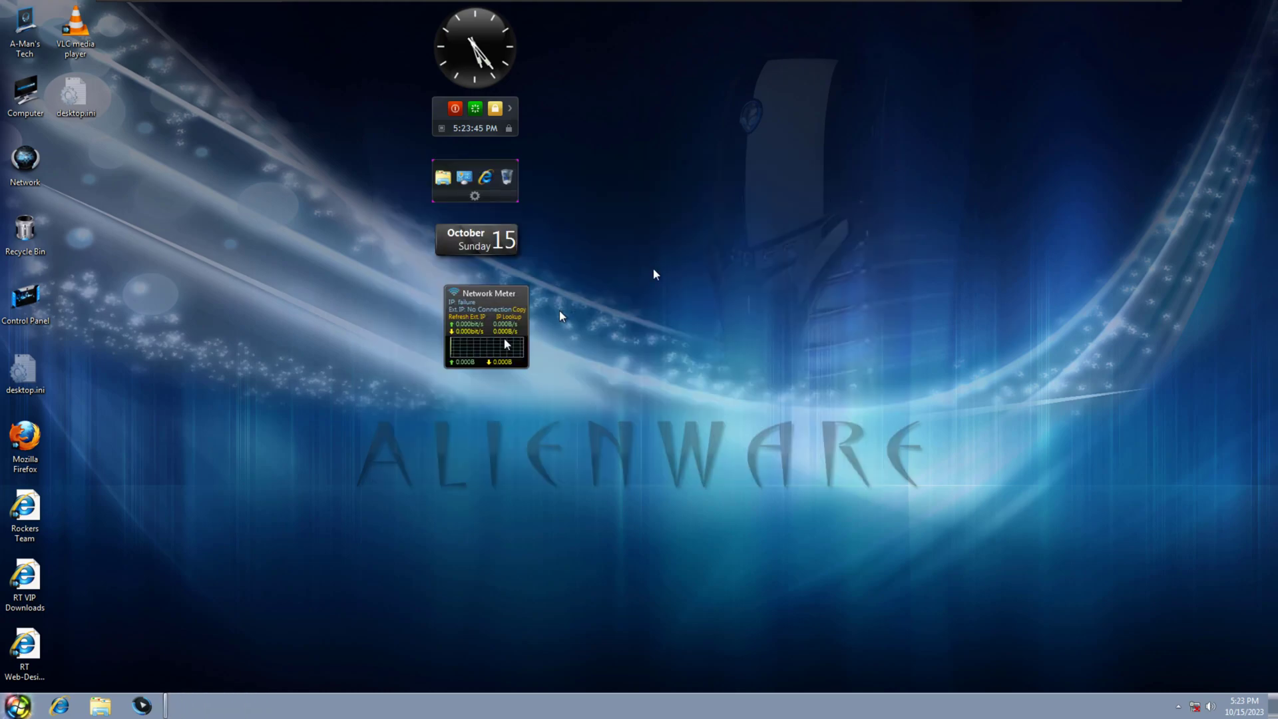
# - Open Windows Media Player, finish its initial setup, view its About information, and close the player
pyautogui.click(154, 709)
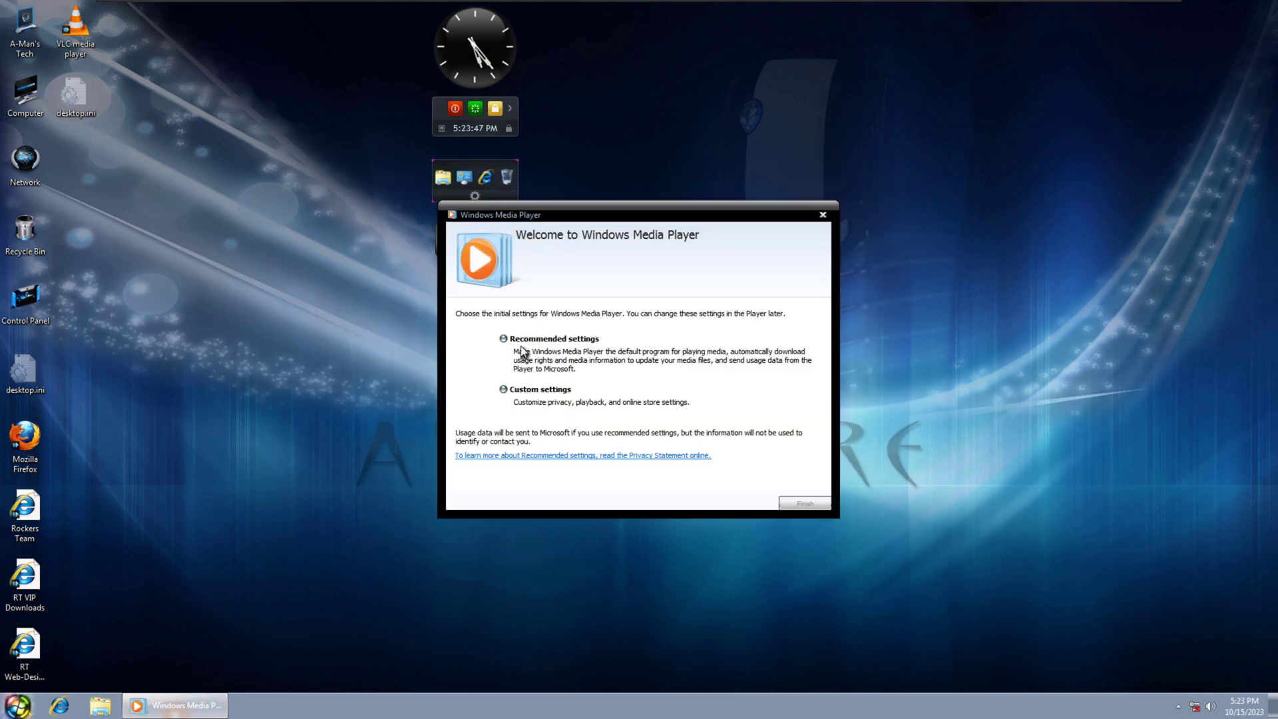
pyautogui.click(804, 503)
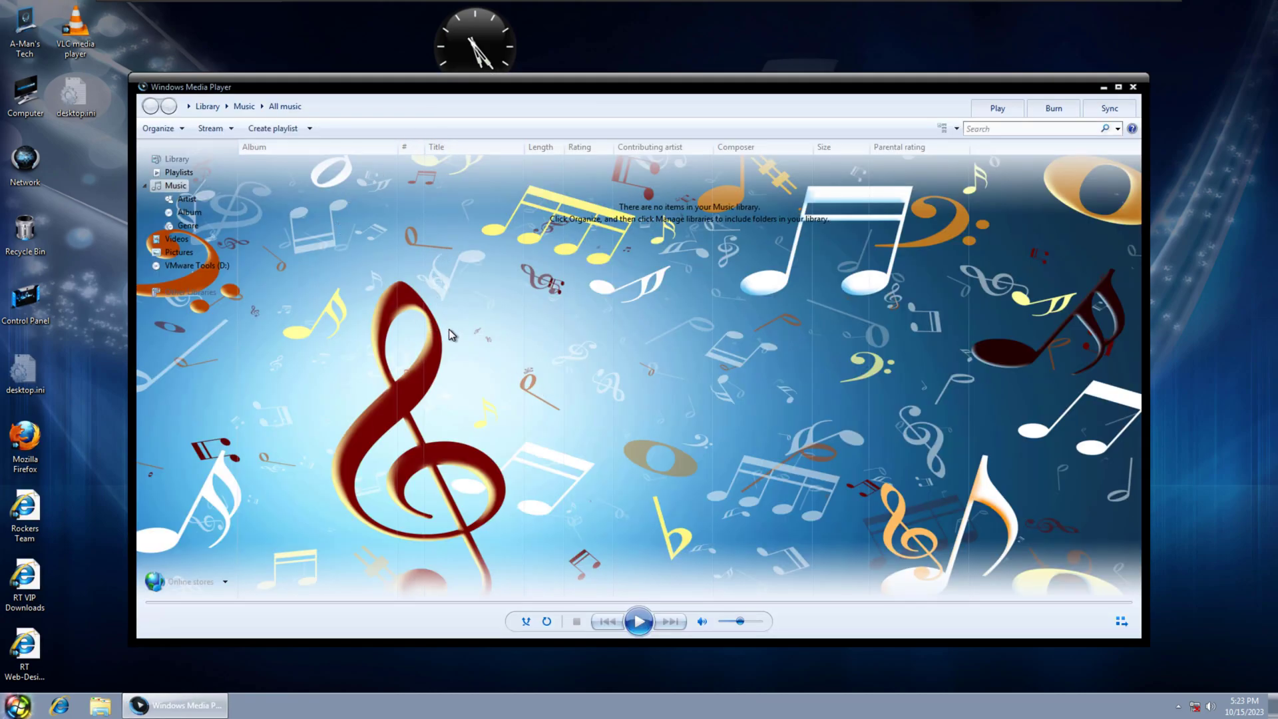
pyautogui.rightClick(506, 108)
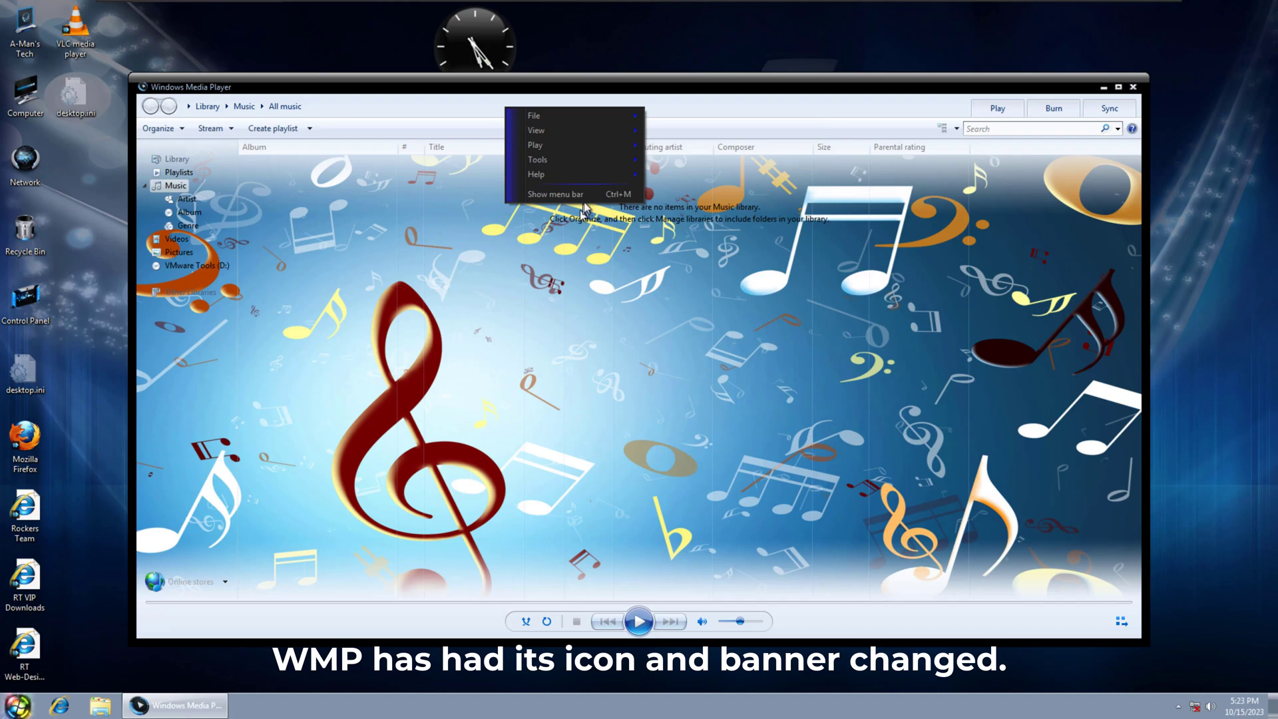
pyautogui.moveTo(613, 179)
pyautogui.click(716, 238)
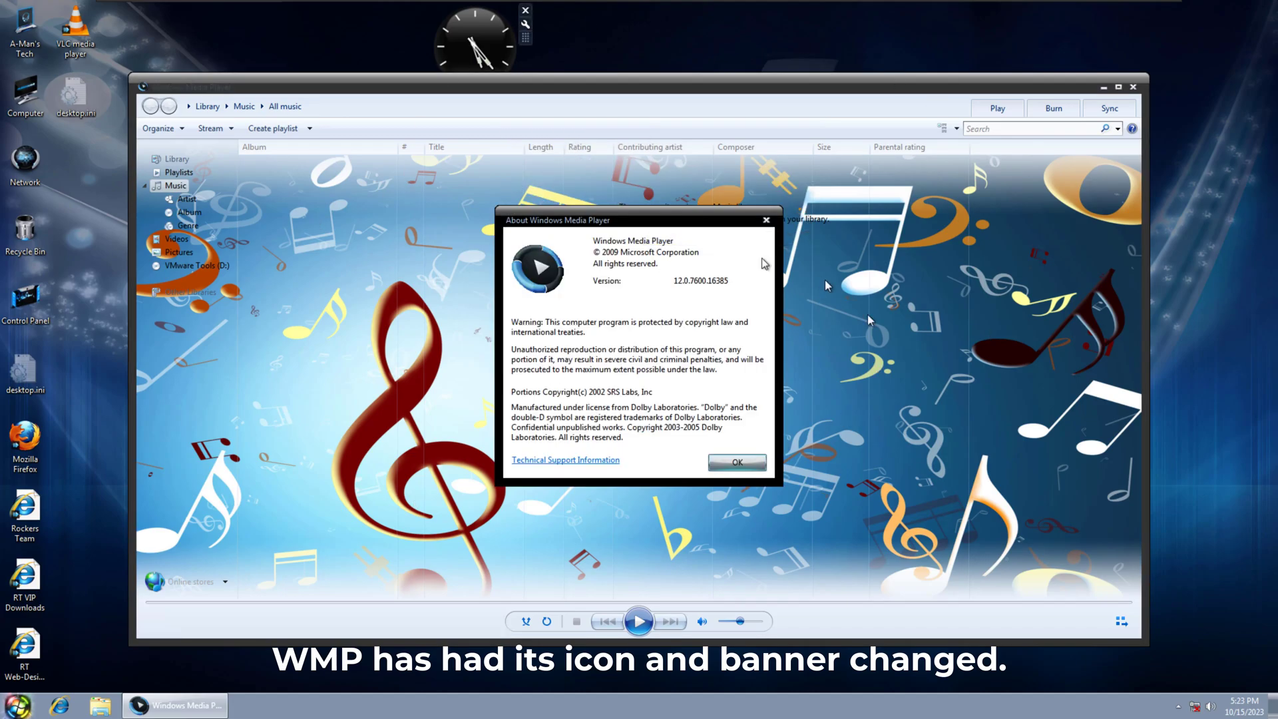
pyautogui.click(737, 462)
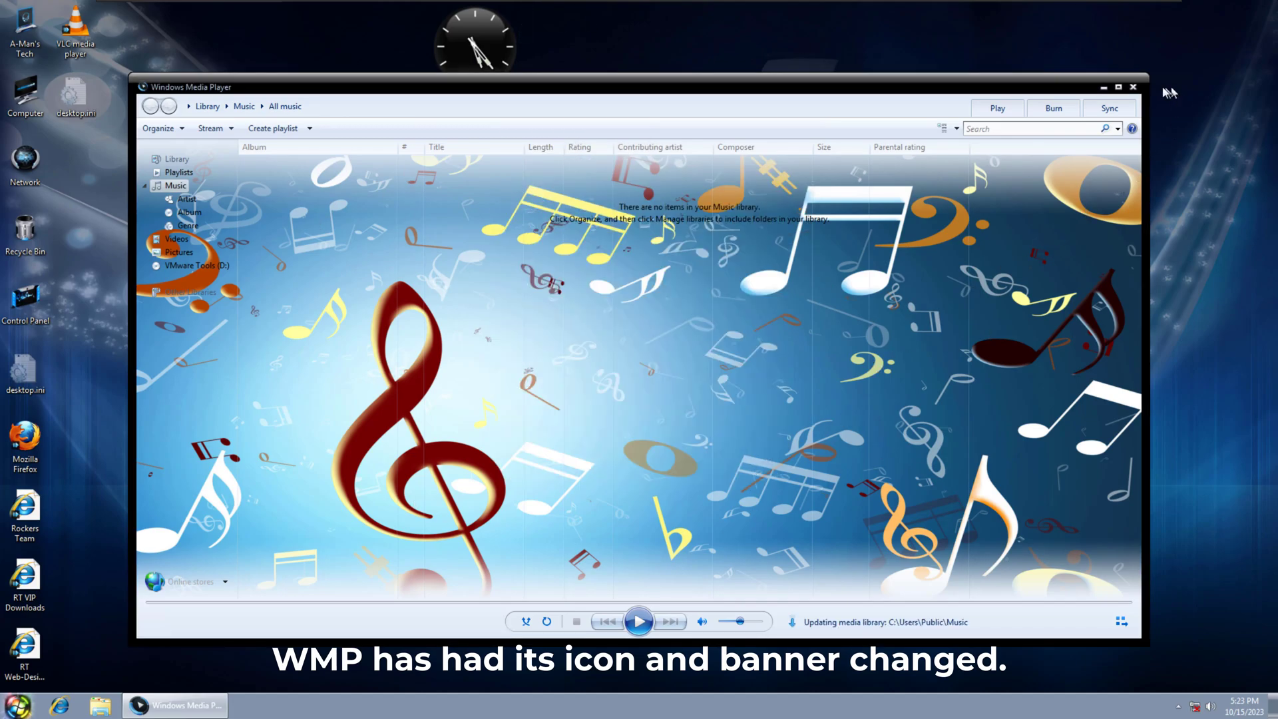
pyautogui.click(1133, 87)
# - Open Windows Media Center from the installed programs and set it up with the Express option
pyautogui.click(18, 706)
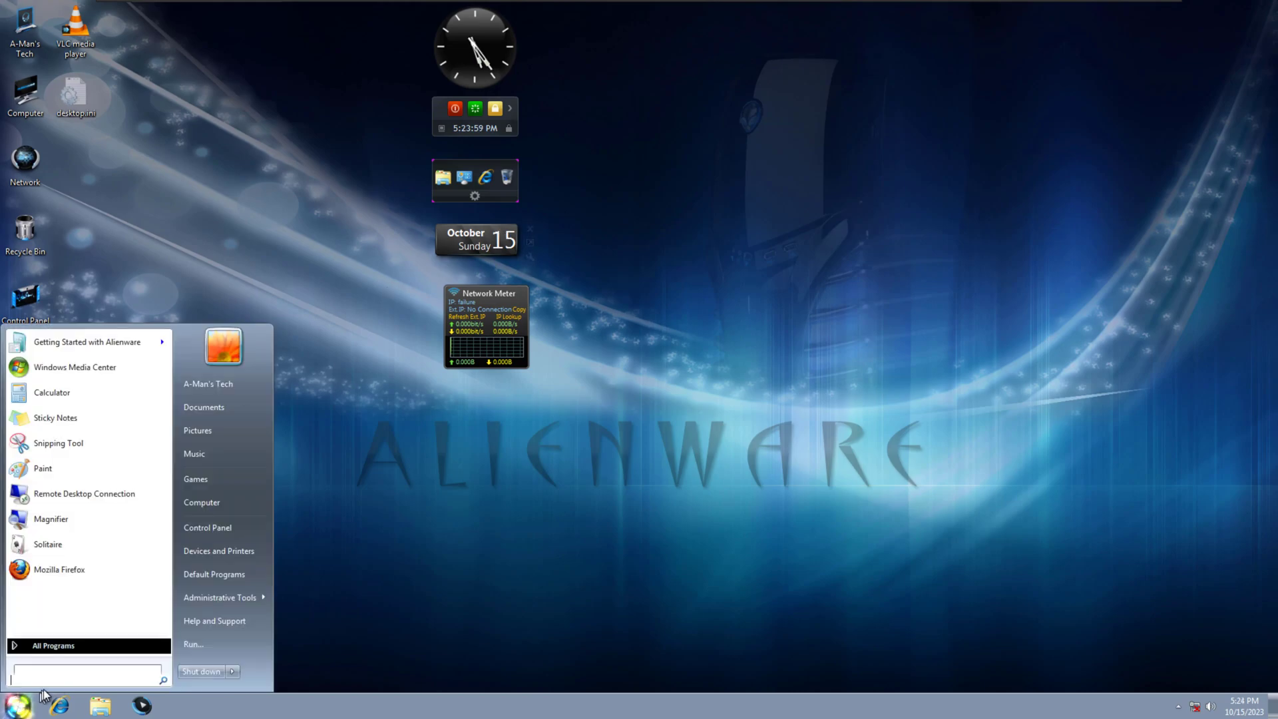
pyautogui.click(83, 651)
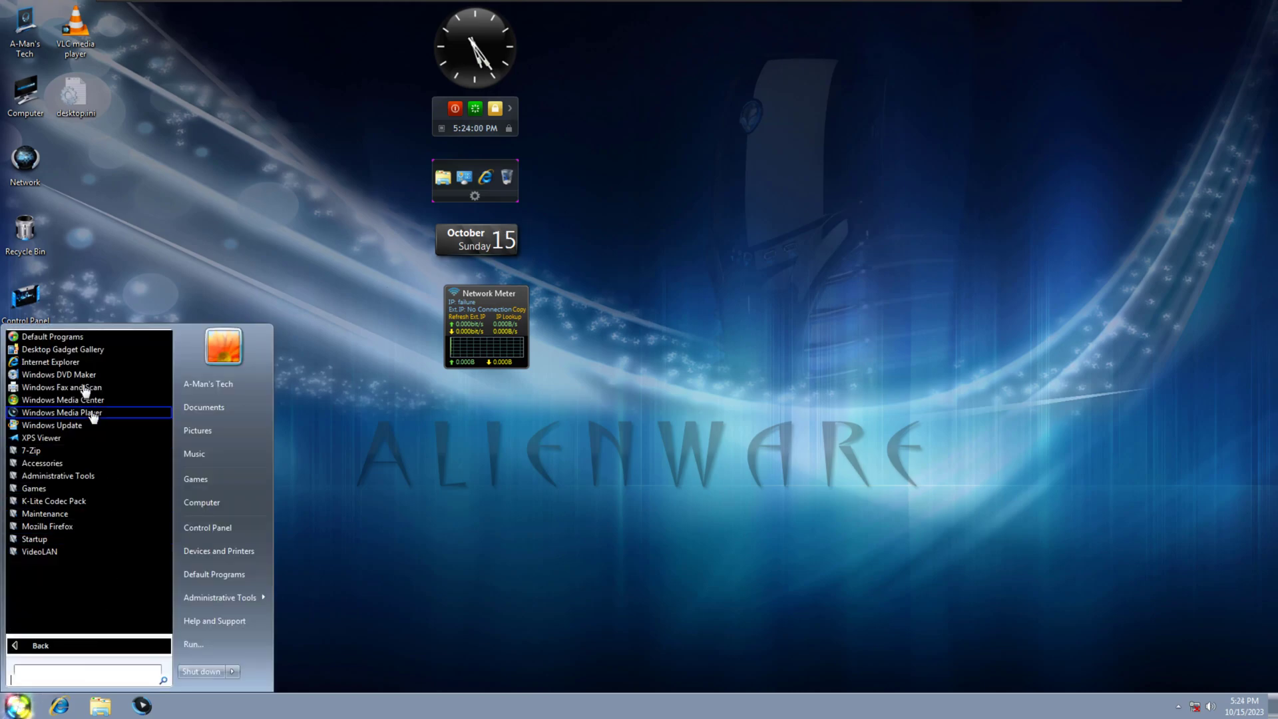
pyautogui.click(82, 460)
pyautogui.scroll(2, 82, 445)
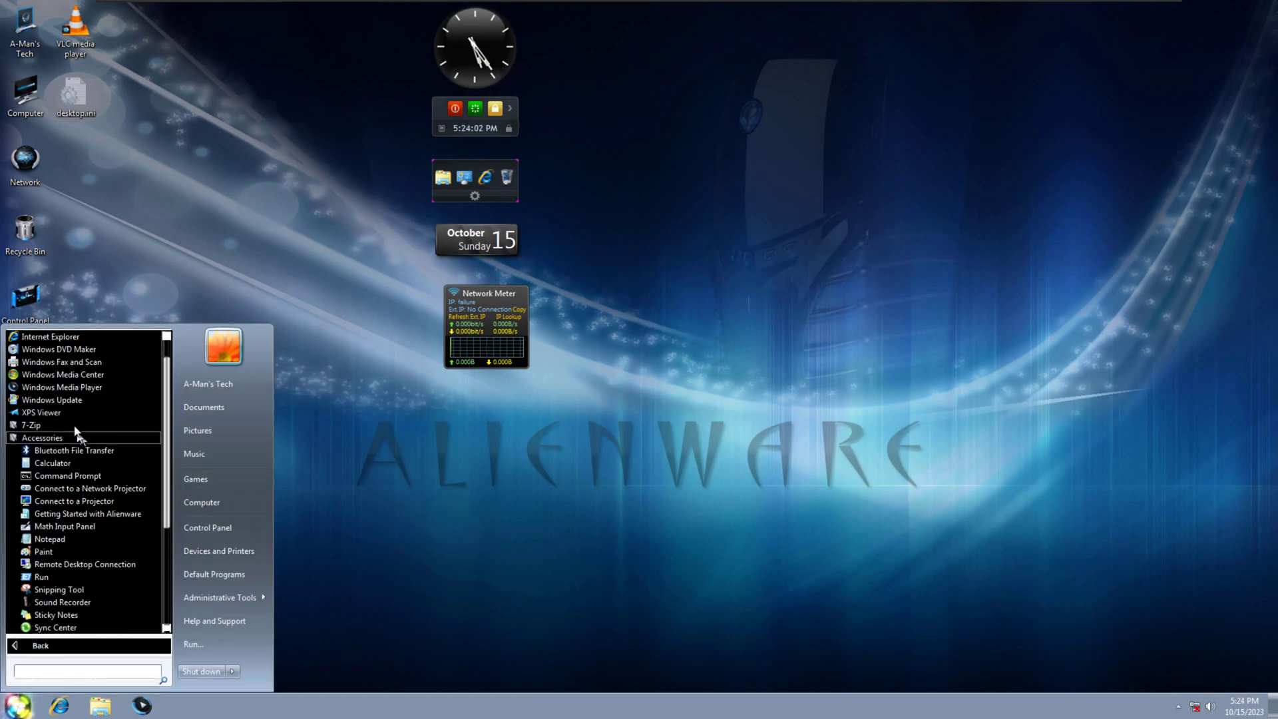
pyautogui.click(60, 389)
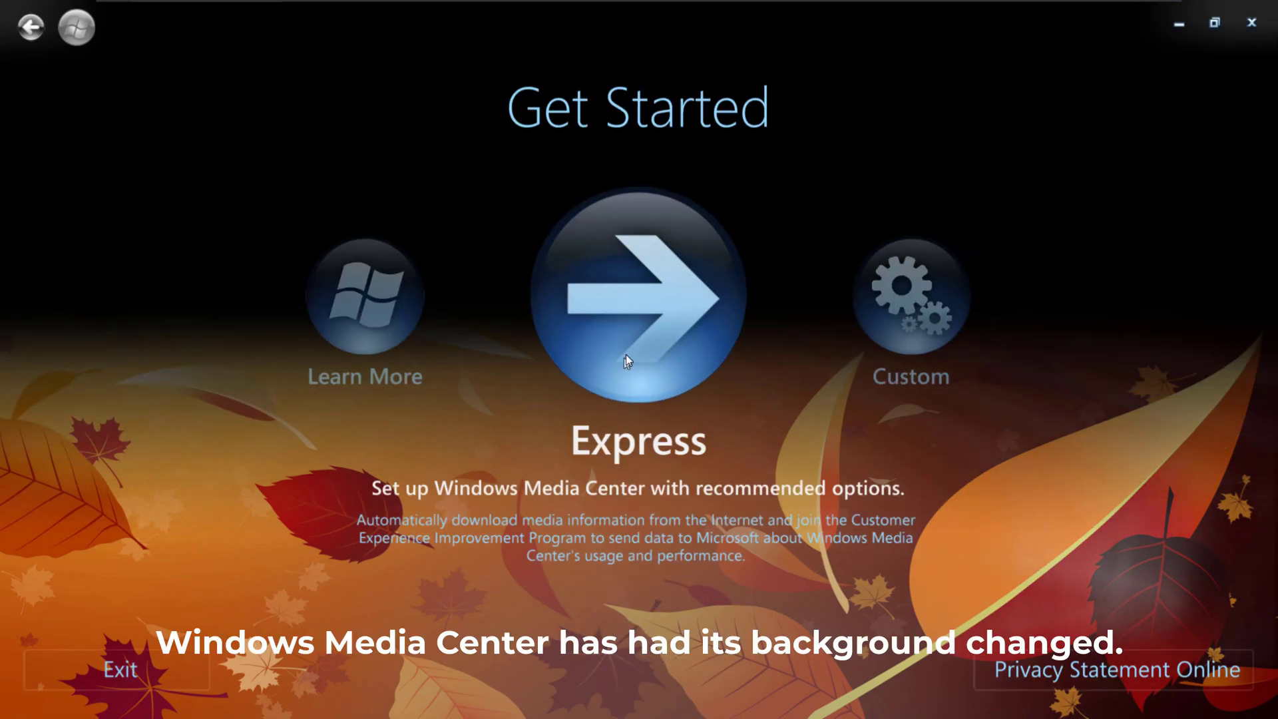
pyautogui.click(626, 354)
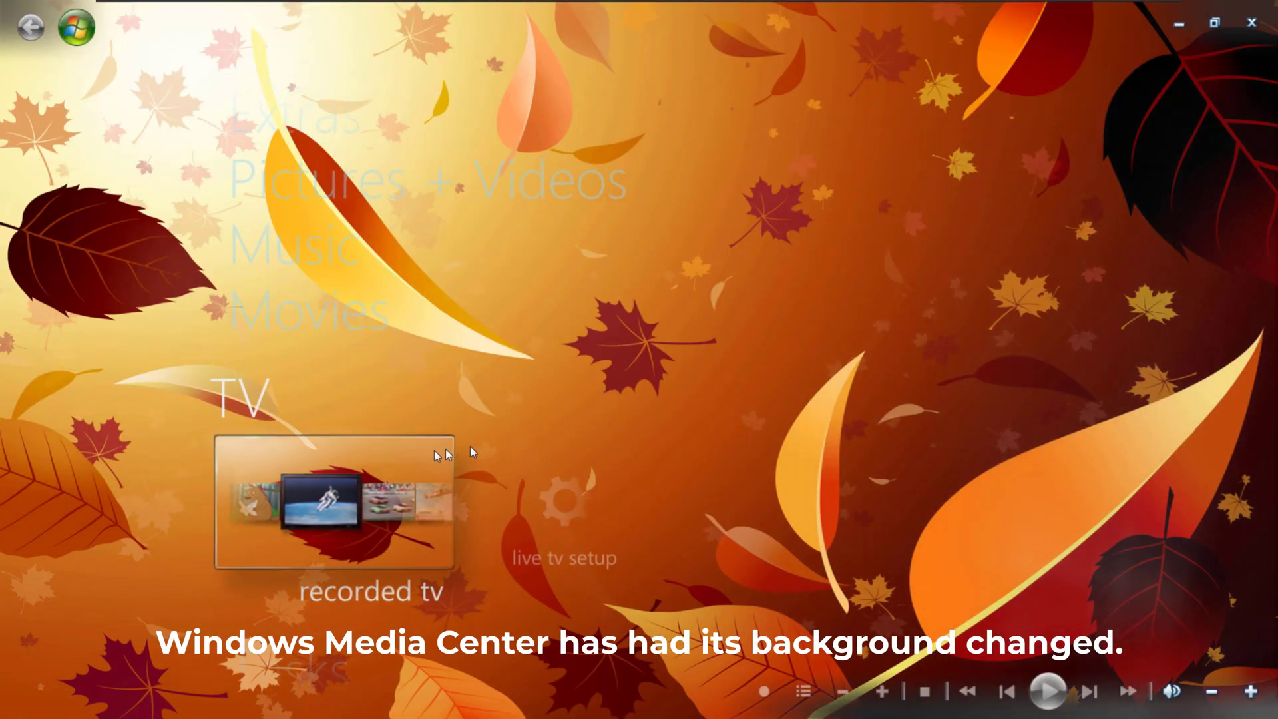
# - View Windows Media Center's software version in its general settings, return to its start screen, and close the program
pyautogui.scroll(-1, 470, 453)
pyautogui.click(358, 485)
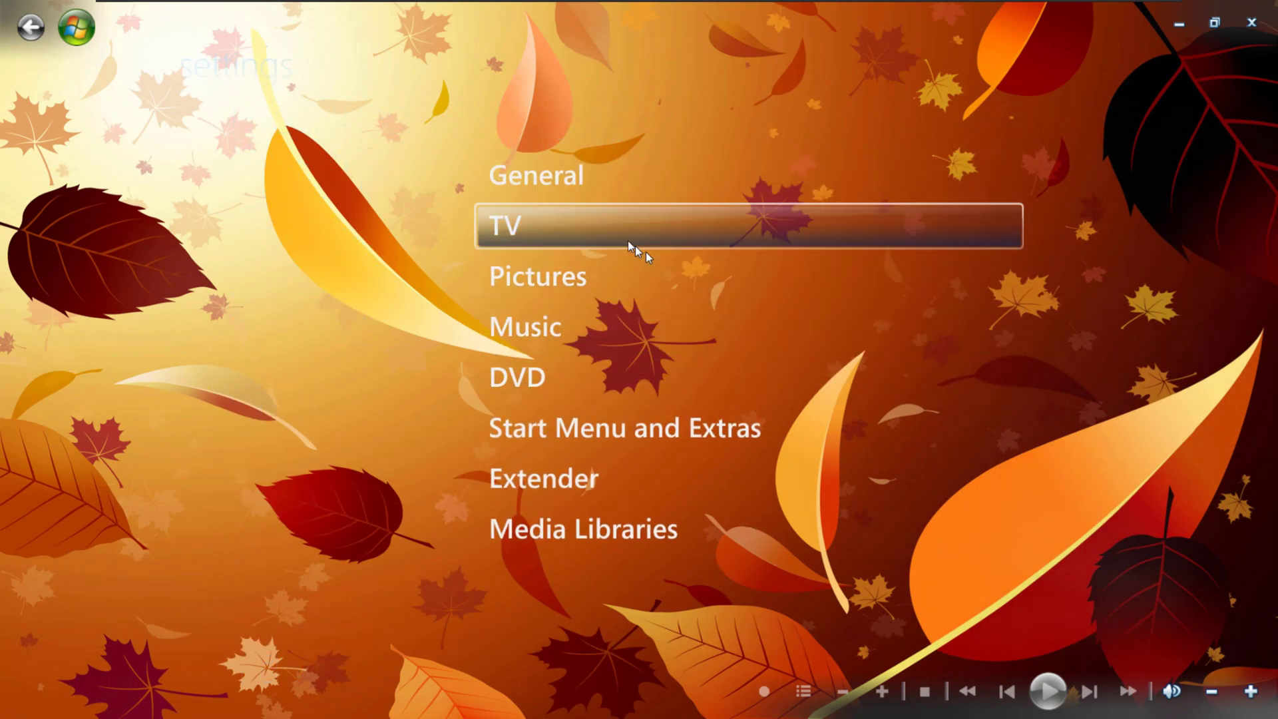
pyautogui.click(561, 187)
pyautogui.click(564, 465)
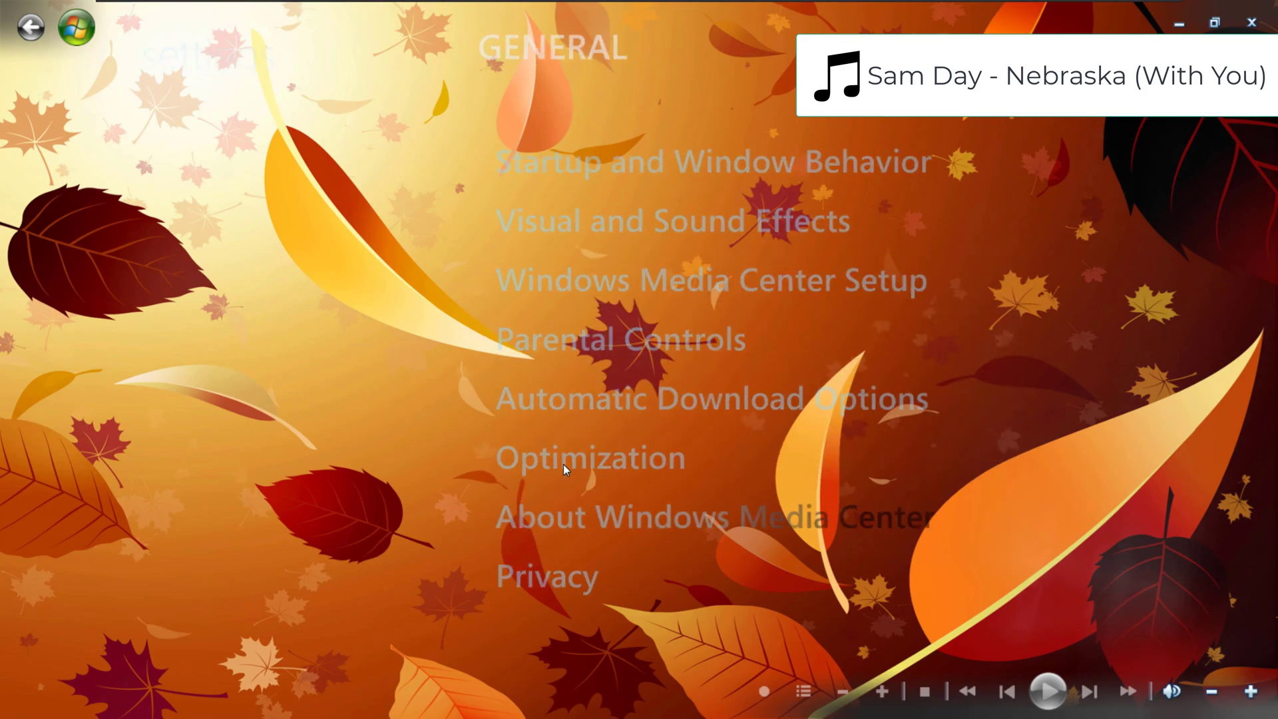
pyautogui.click(626, 181)
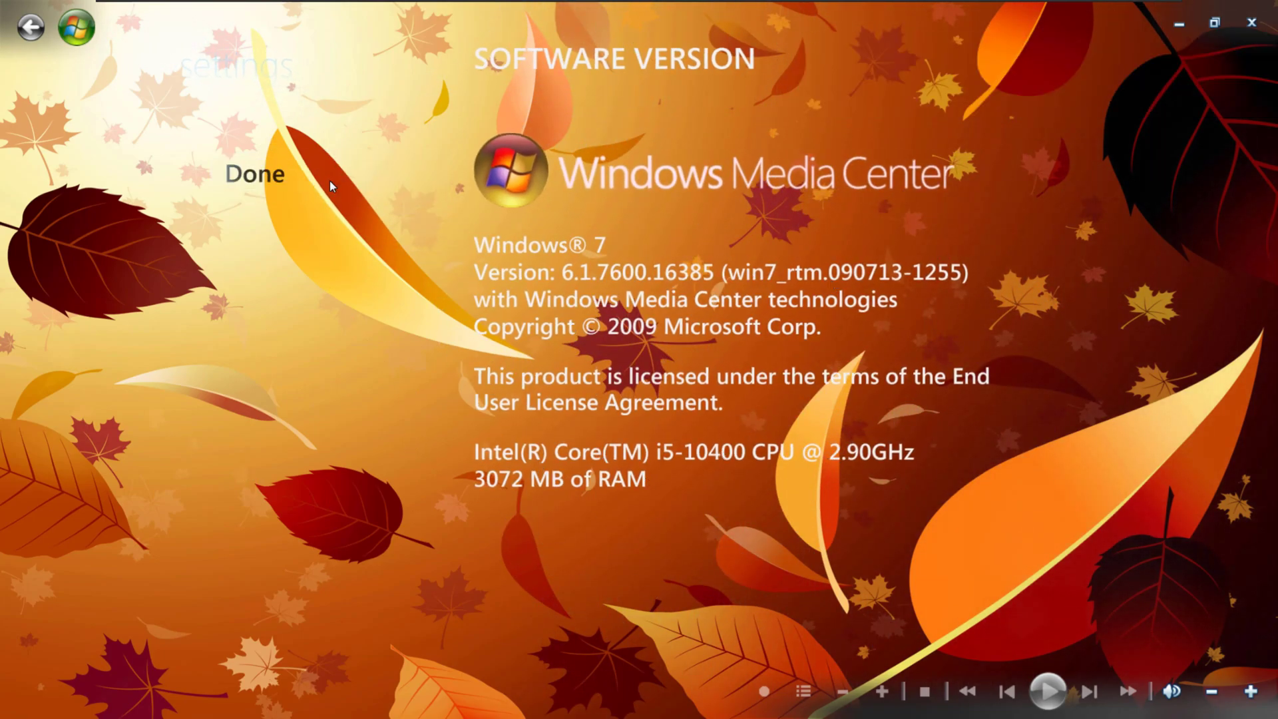
pyautogui.click(330, 181)
pyautogui.click(76, 27)
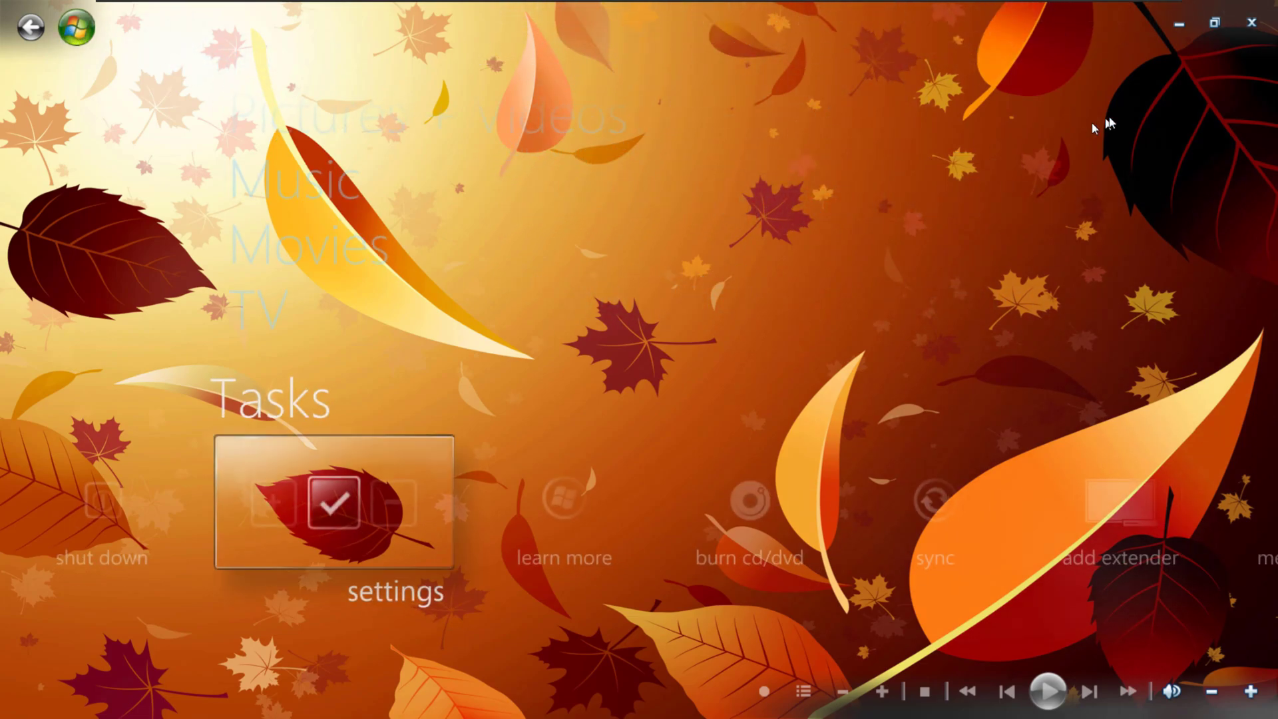
pyautogui.click(1225, 26)
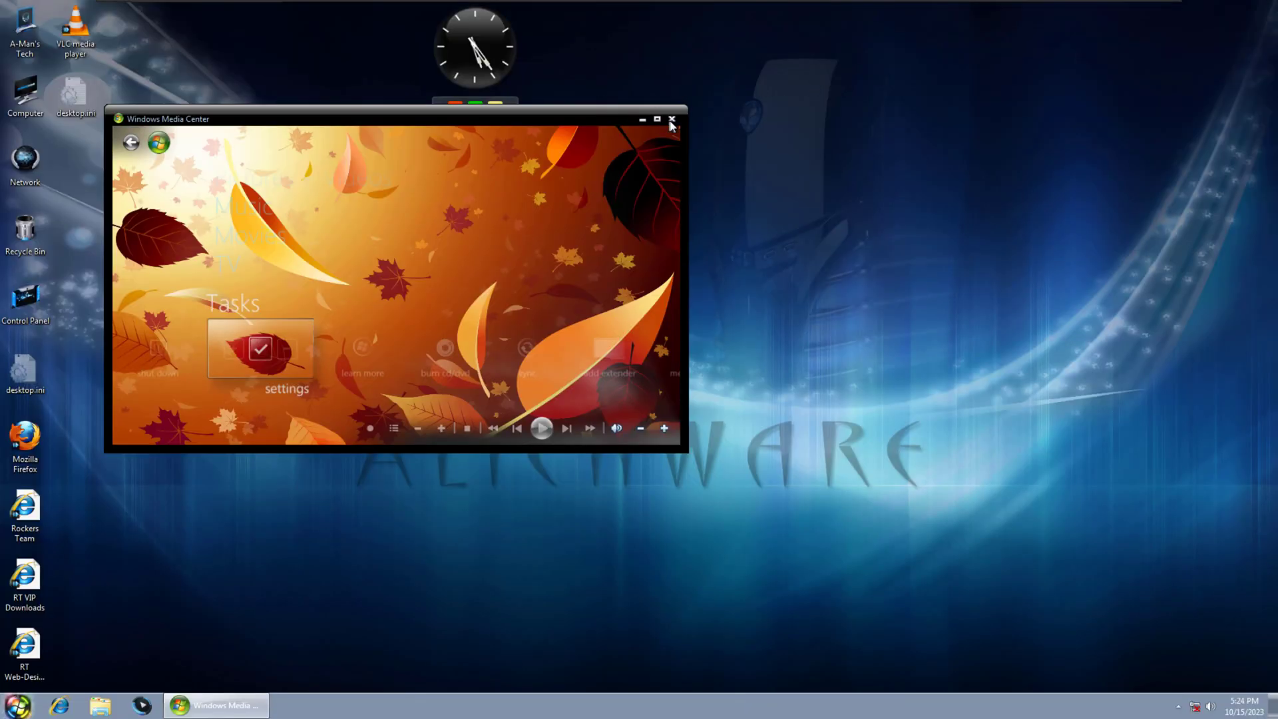
pyautogui.click(671, 120)
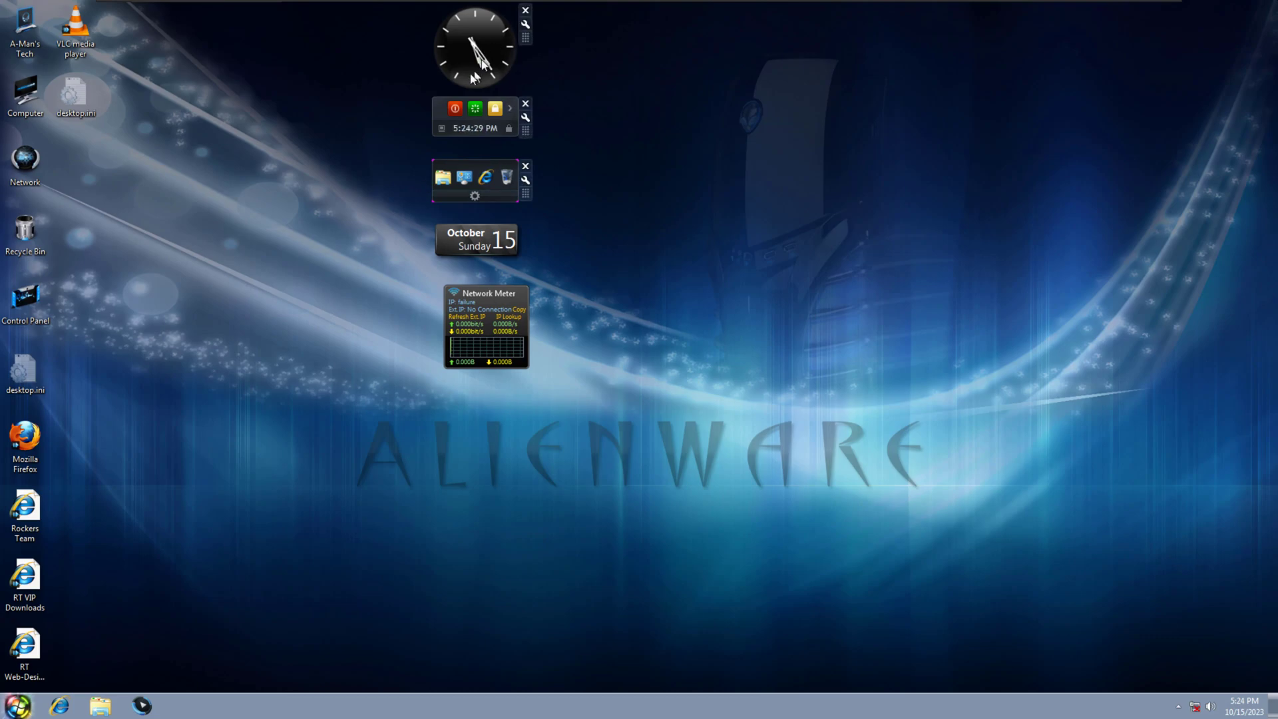
# - Examine the Program Files folder on Local Disk (C:) from Computer, and close the window
pyautogui.doubleClick(28, 113)
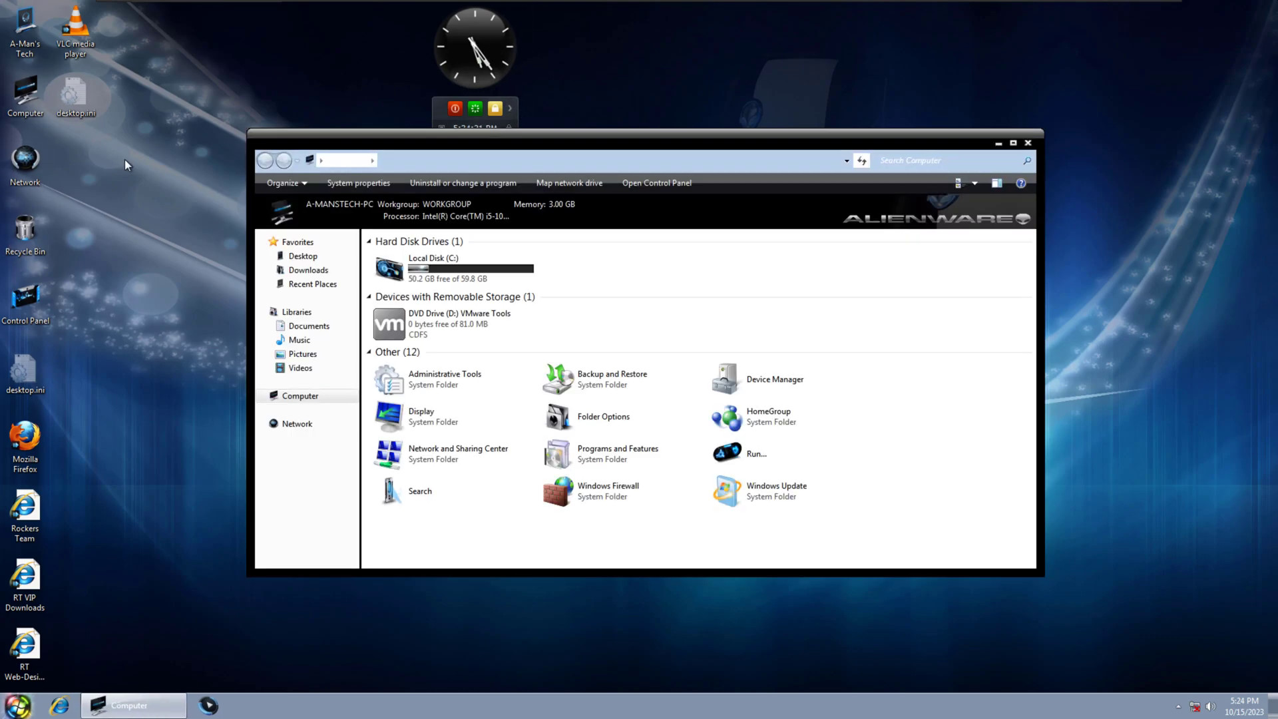
pyautogui.doubleClick(492, 281)
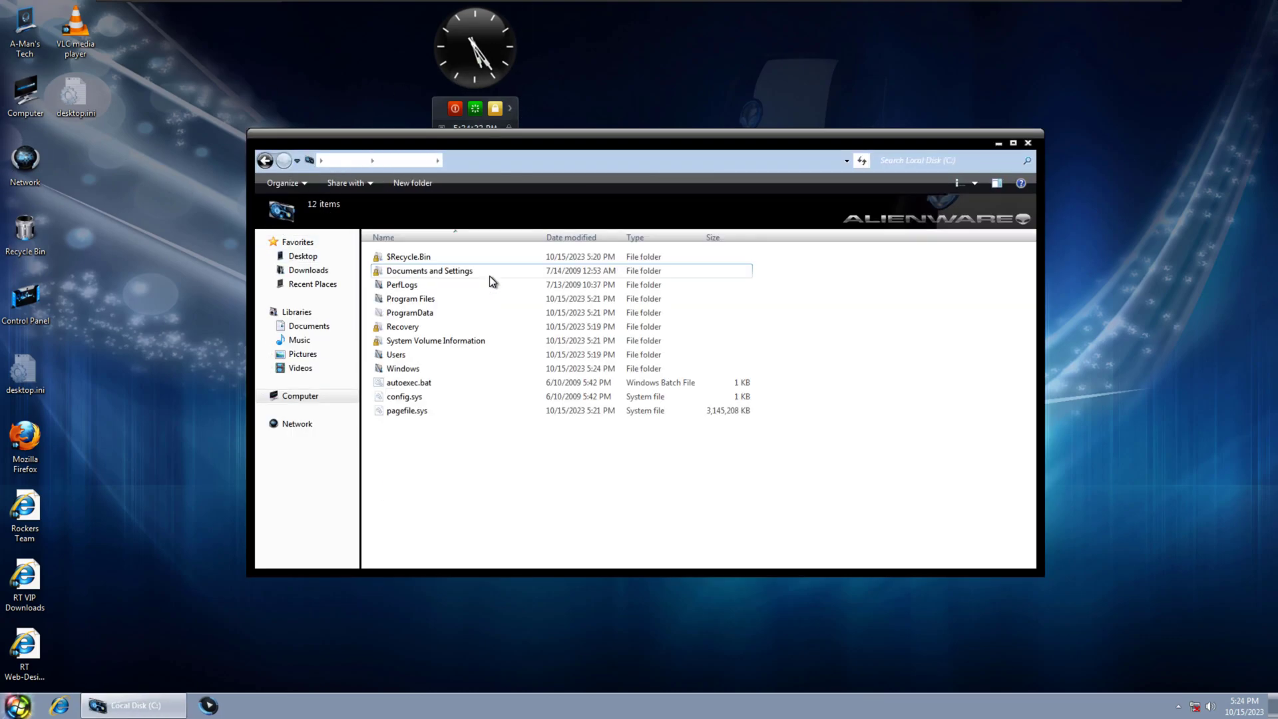
pyautogui.doubleClick(406, 300)
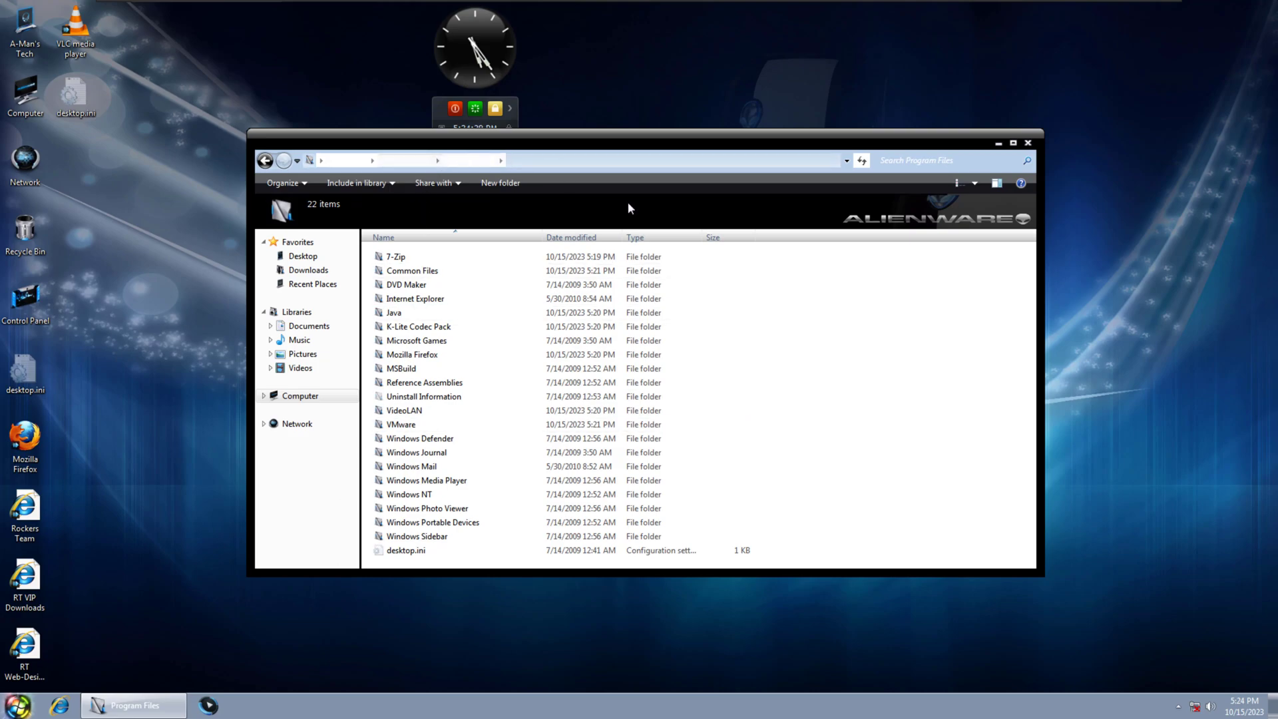
pyautogui.click(1028, 143)
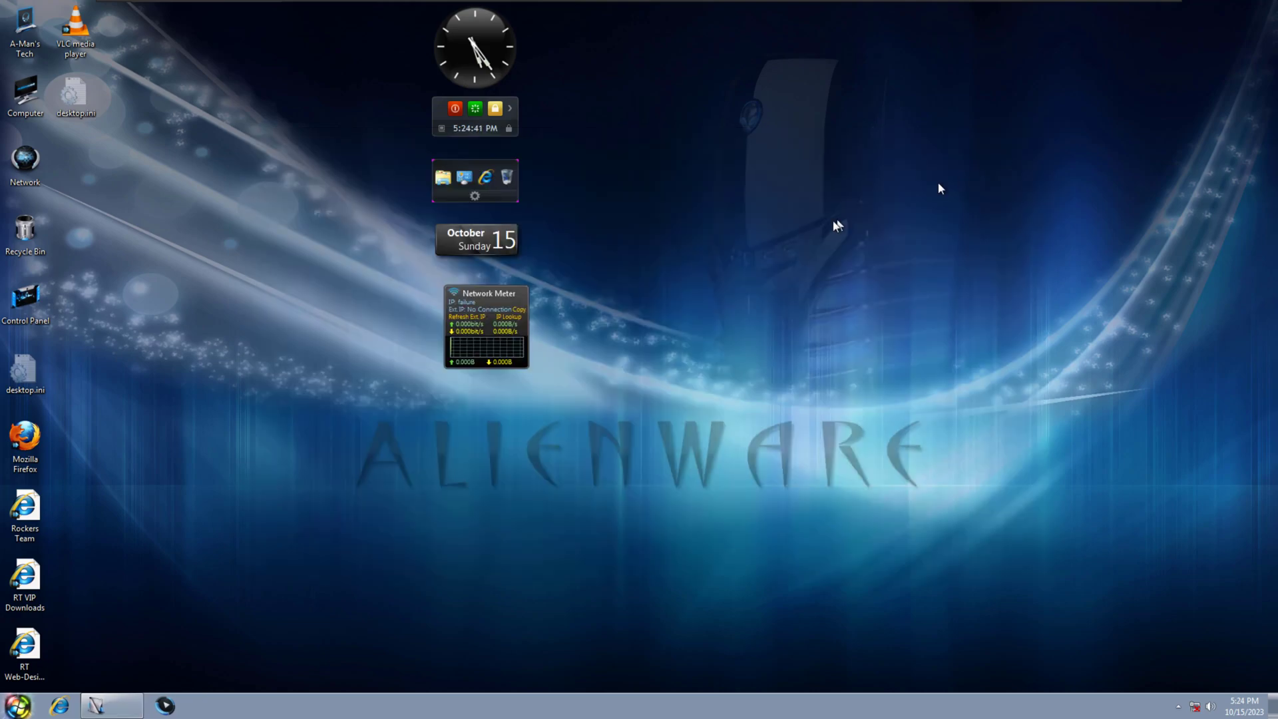
# - Open Control Panel, view and close its Group Policy Editor, and look through the remaining Control Panel items
pyautogui.click(18, 705)
pyautogui.click(250, 532)
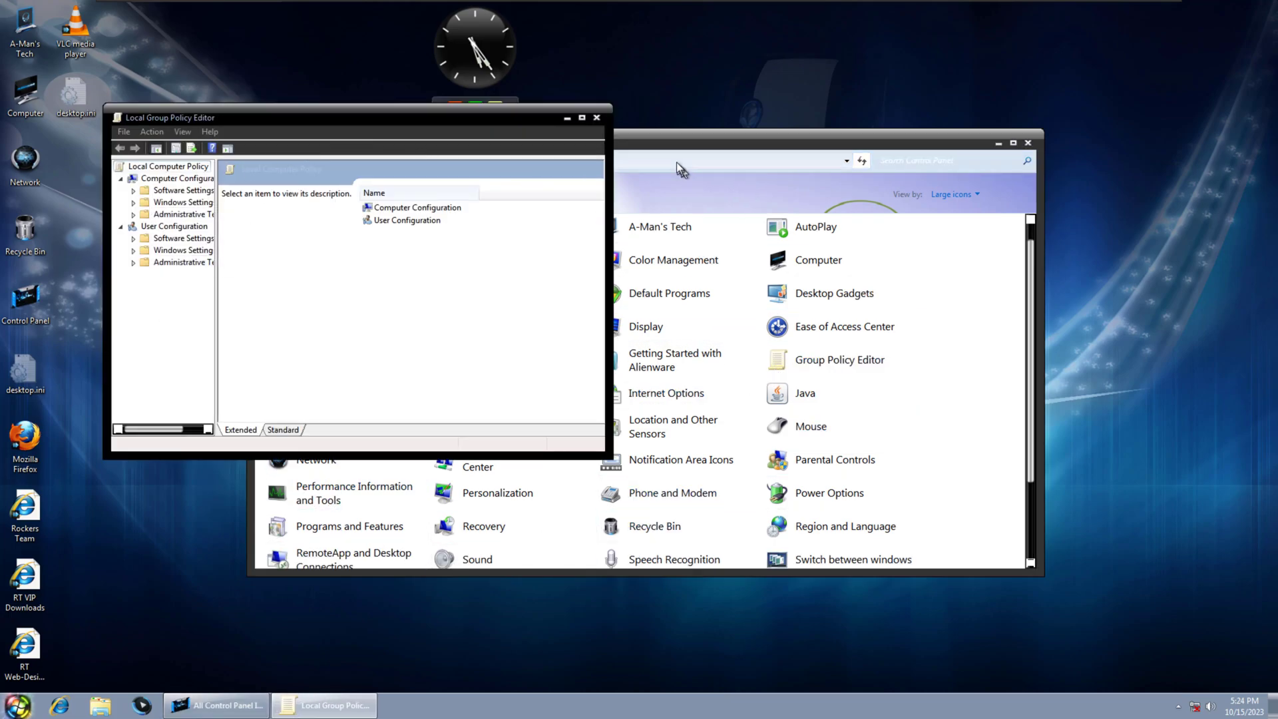
pyautogui.click(597, 118)
pyautogui.scroll(-3, 732, 506)
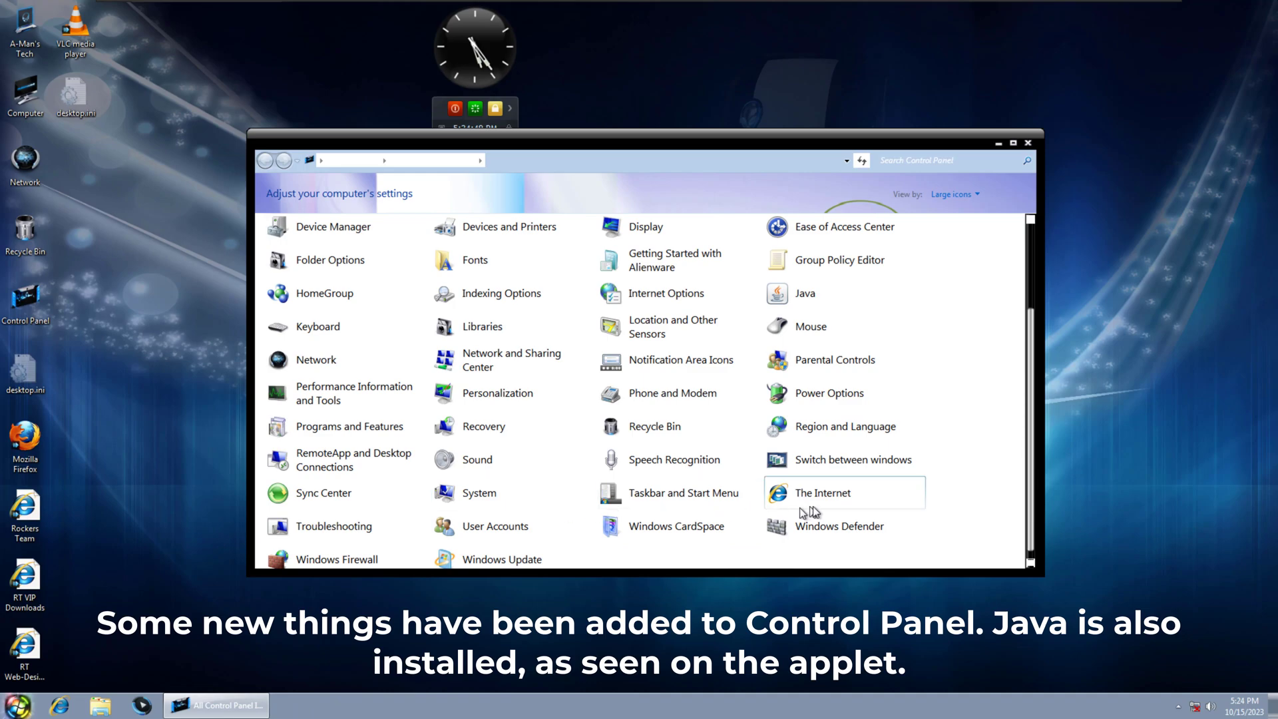
# - Try Control Panel's Switch between windows item, view Java's version information from its control panel, and close the Java dialogs
pyautogui.click(846, 466)
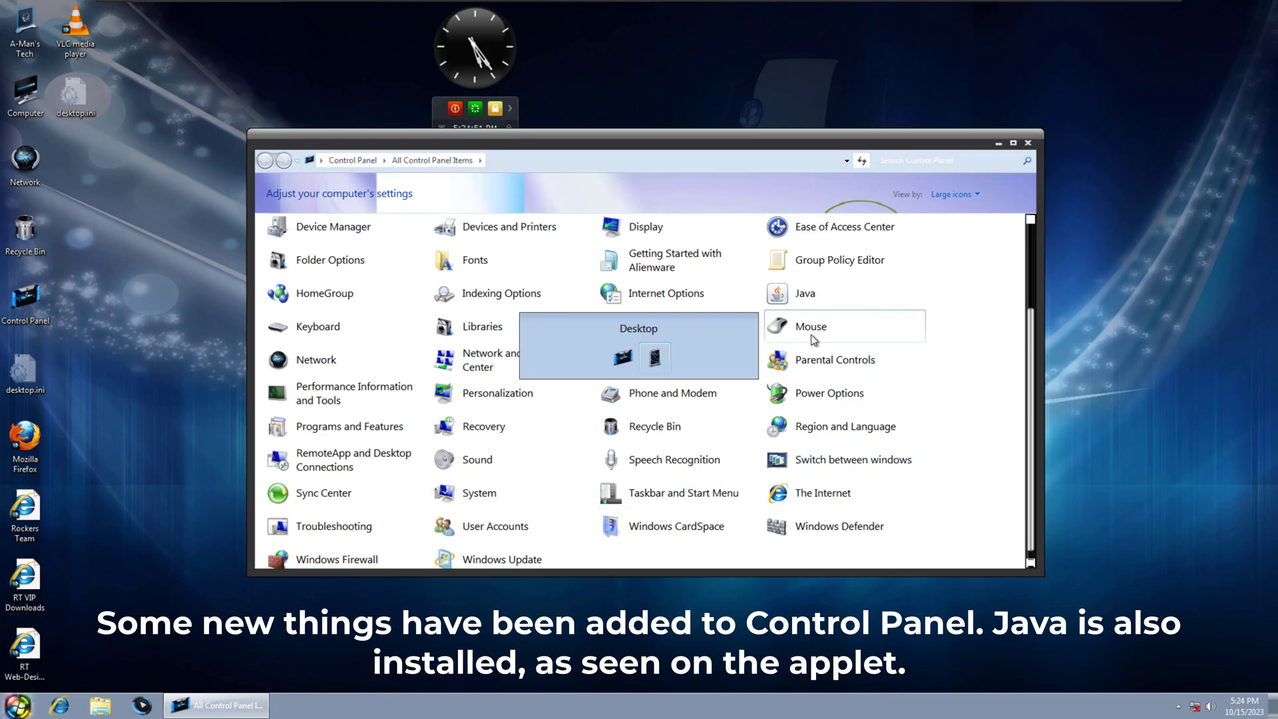
pyautogui.click(763, 632)
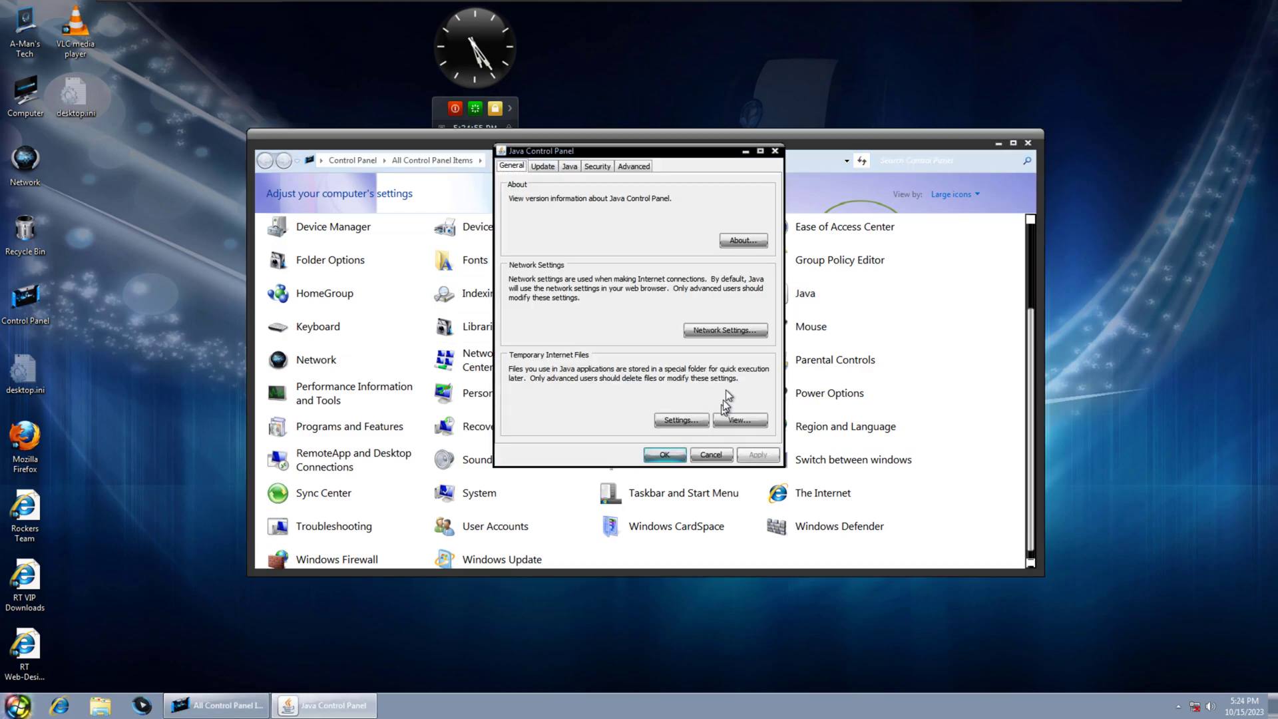
pyautogui.click(743, 241)
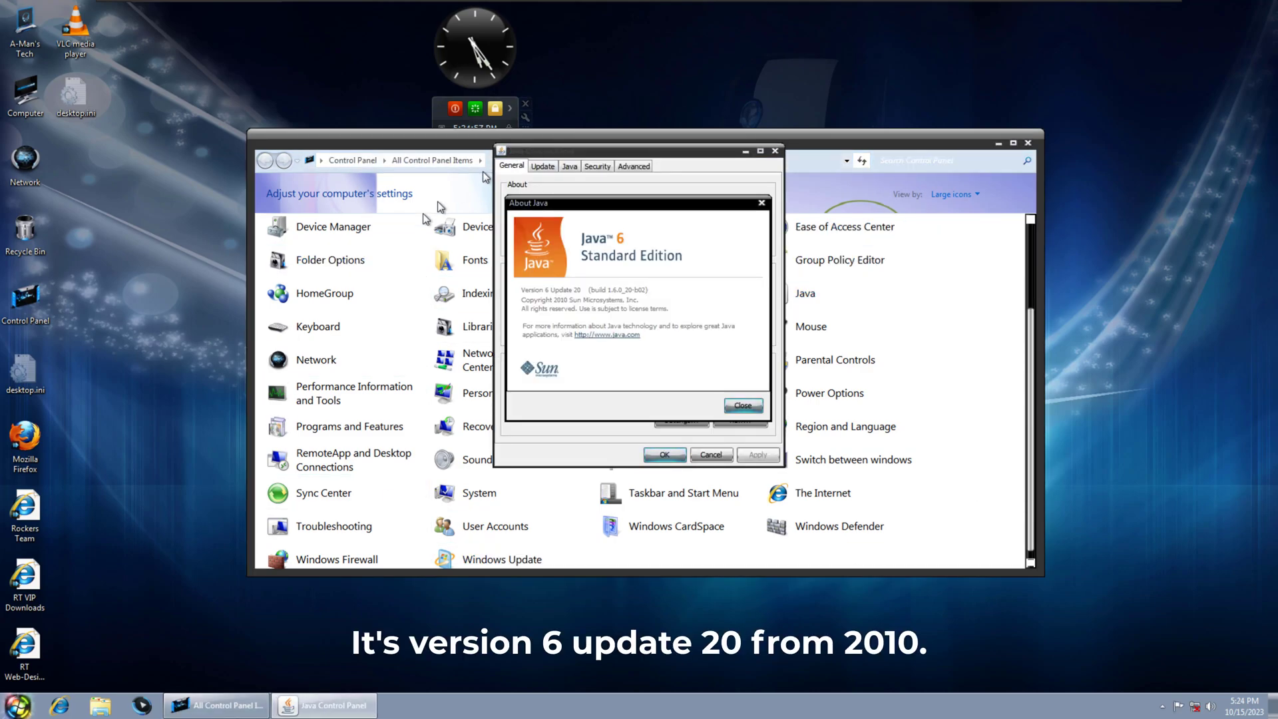
pyautogui.click(743, 405)
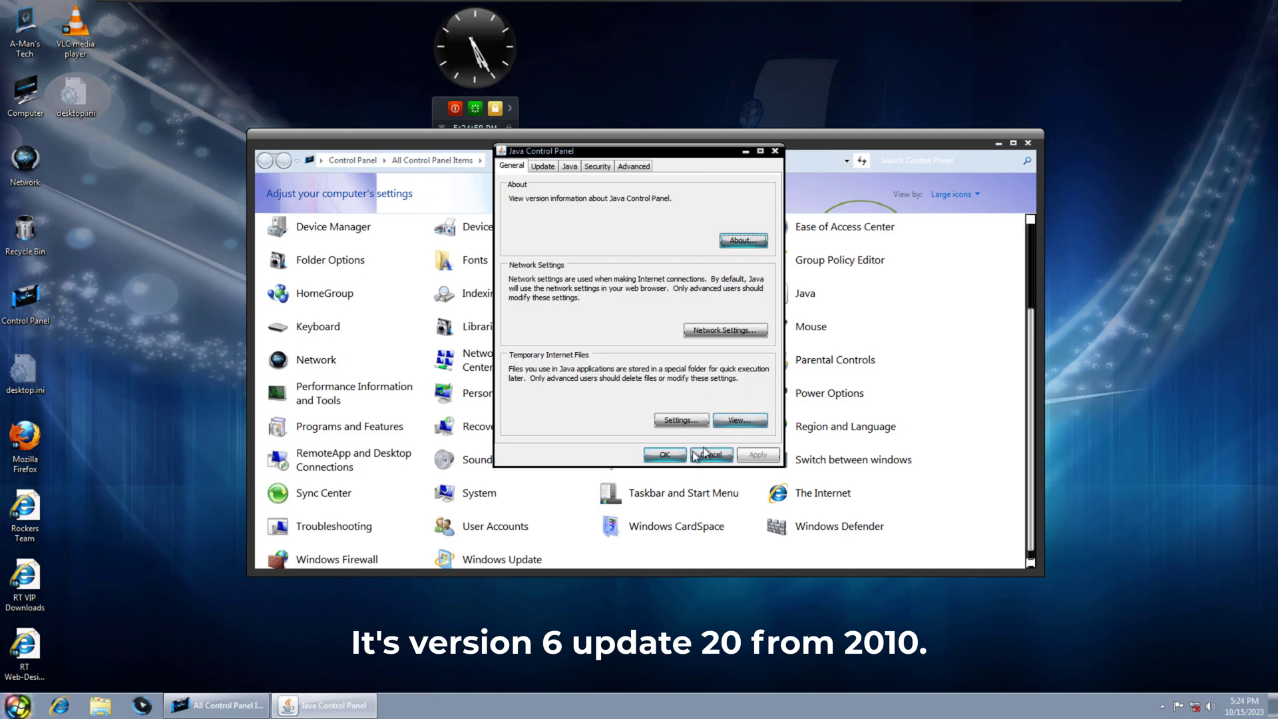
pyautogui.click(711, 455)
# - View the installed programs in Programs and Features and the God Mode task list from the desktop, closing each window
pyautogui.click(386, 438)
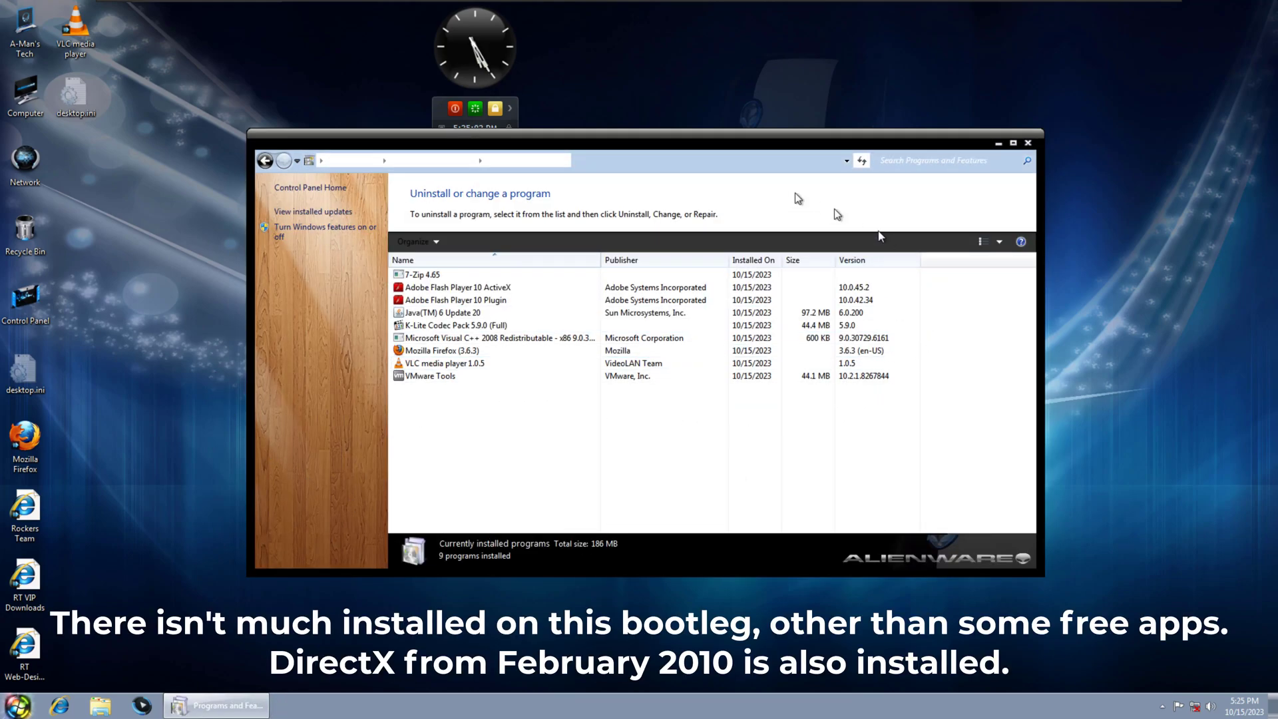
pyautogui.click(1029, 145)
pyautogui.rightClick(907, 163)
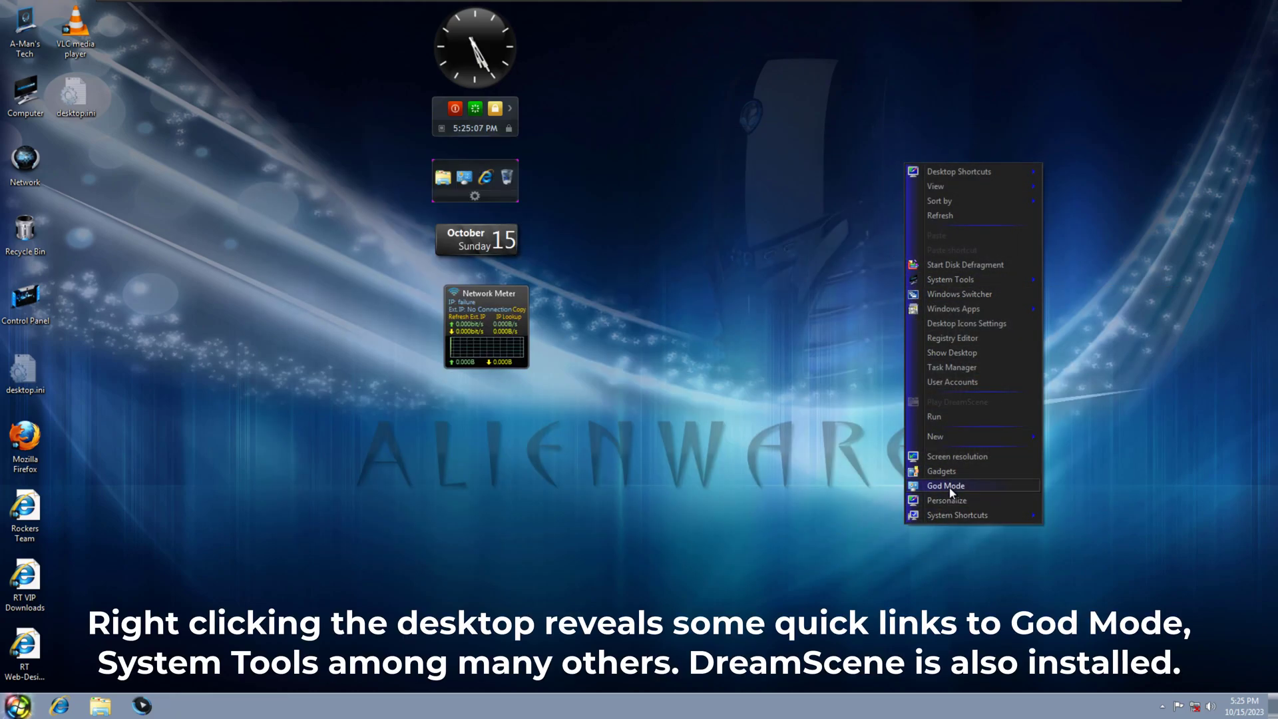
pyautogui.click(949, 489)
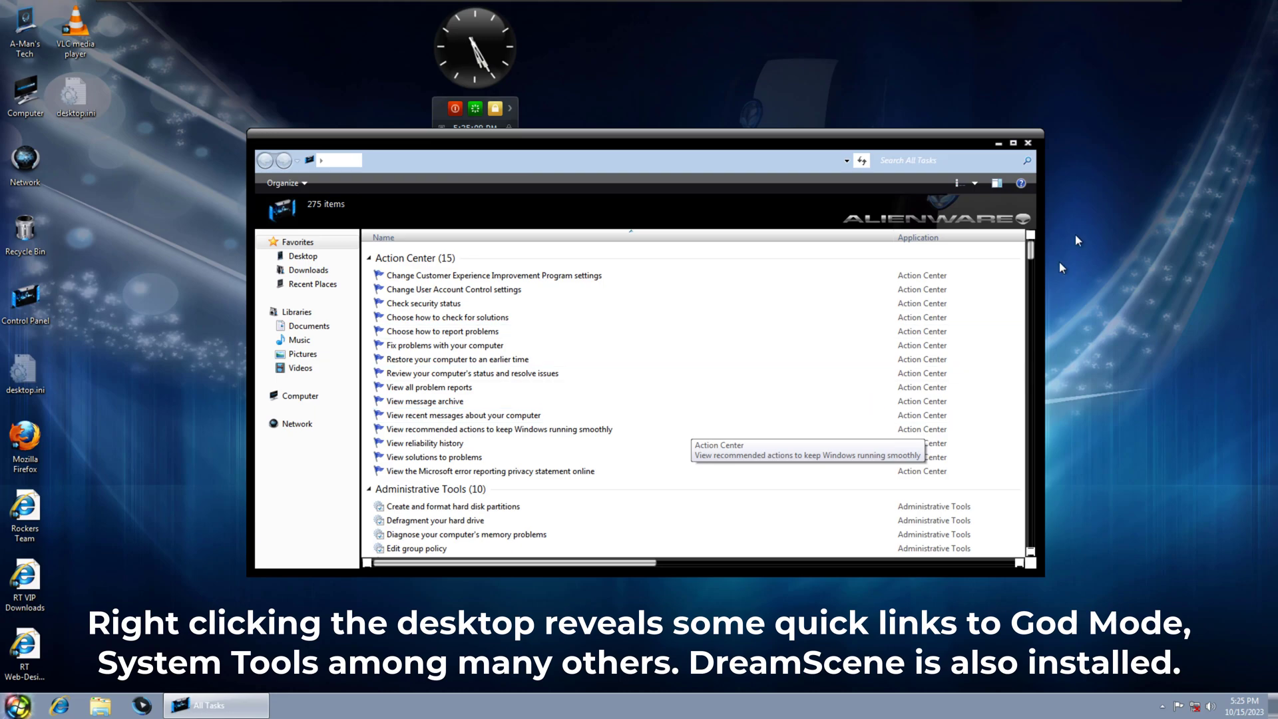
pyautogui.click(1028, 143)
# - Open Task Manager and User Accounts from the desktop, view the available account pictures, and close both windows
pyautogui.rightClick(932, 131)
pyautogui.moveTo(1008, 270)
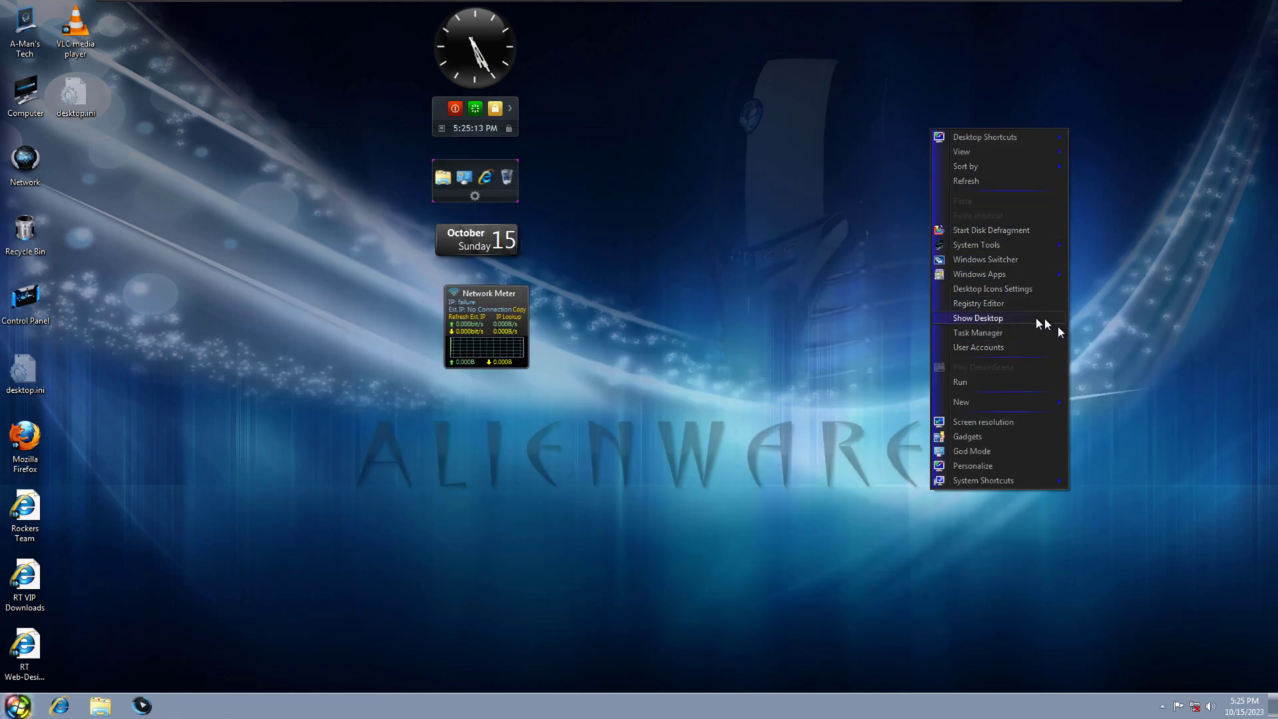
pyautogui.click(969, 332)
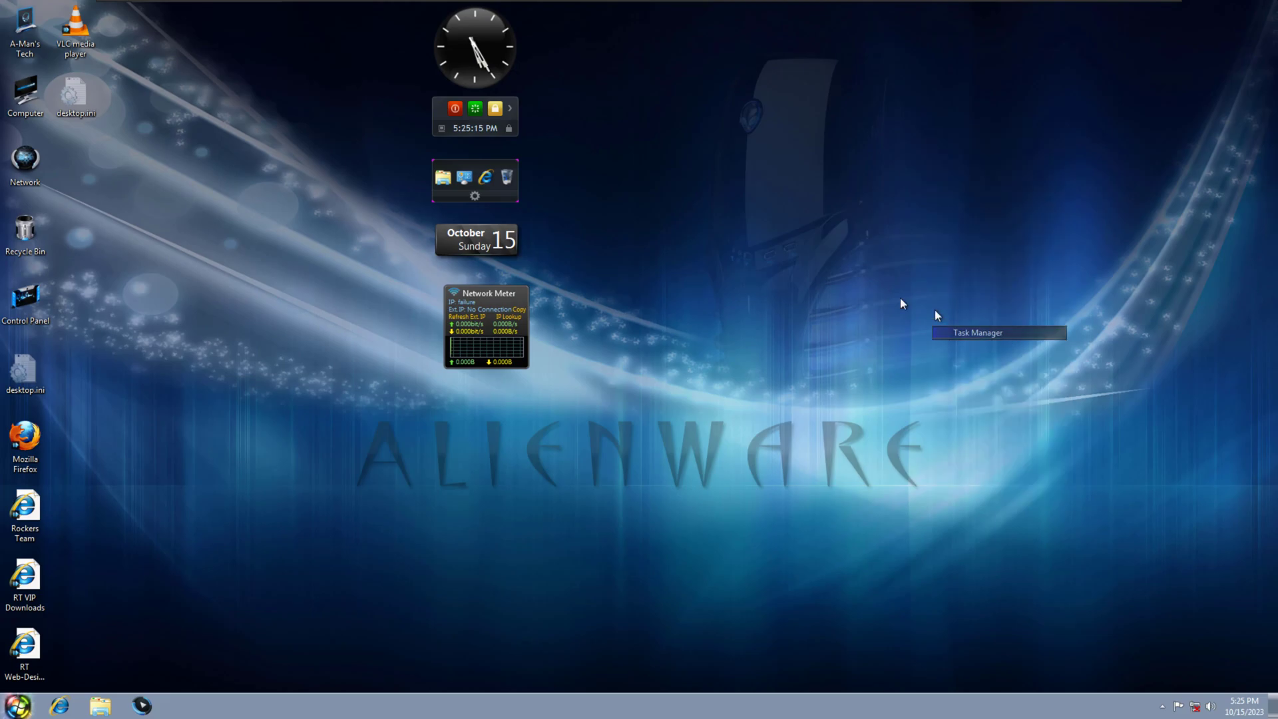
pyautogui.rightClick(705, 271)
pyautogui.click(773, 486)
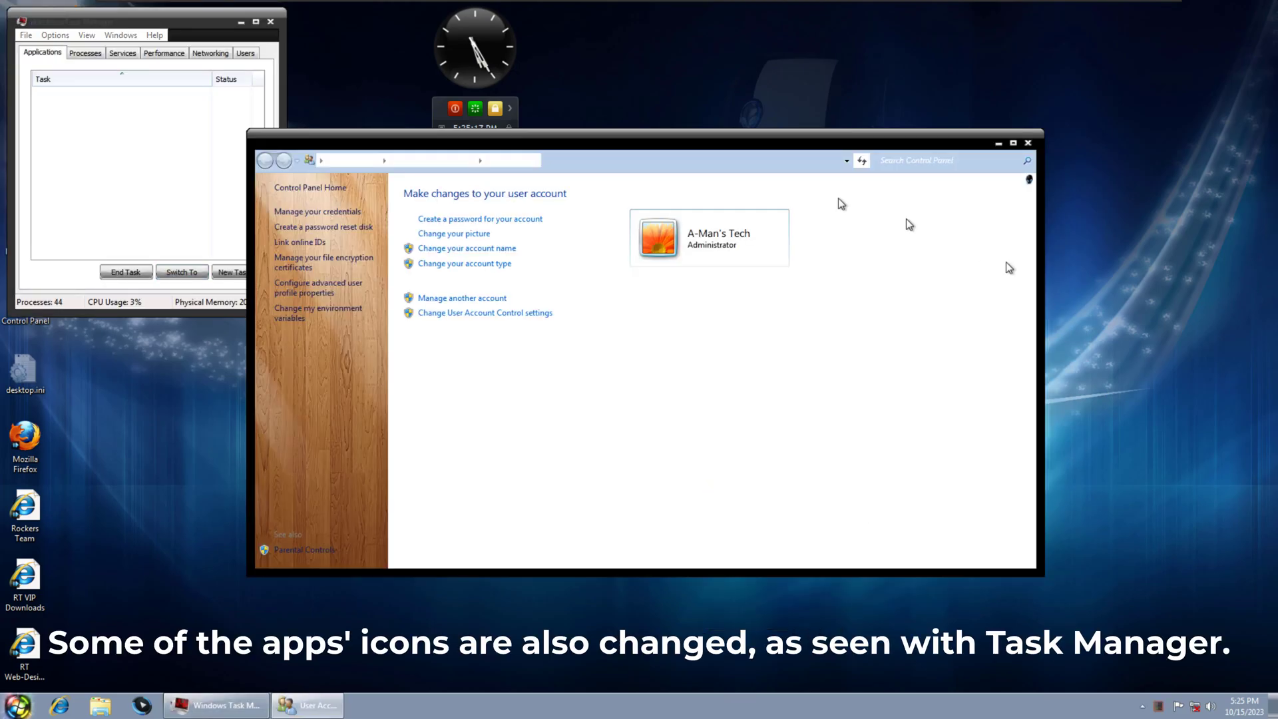
pyautogui.click(483, 237)
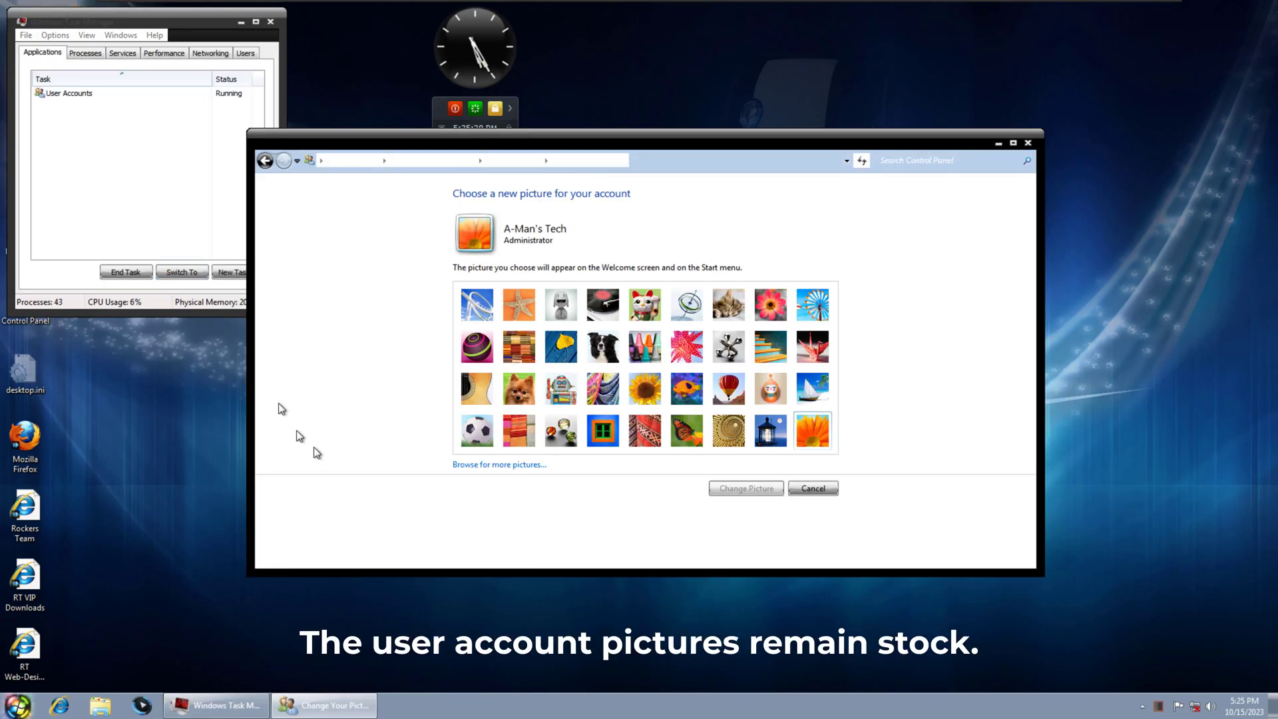
pyautogui.click(1028, 143)
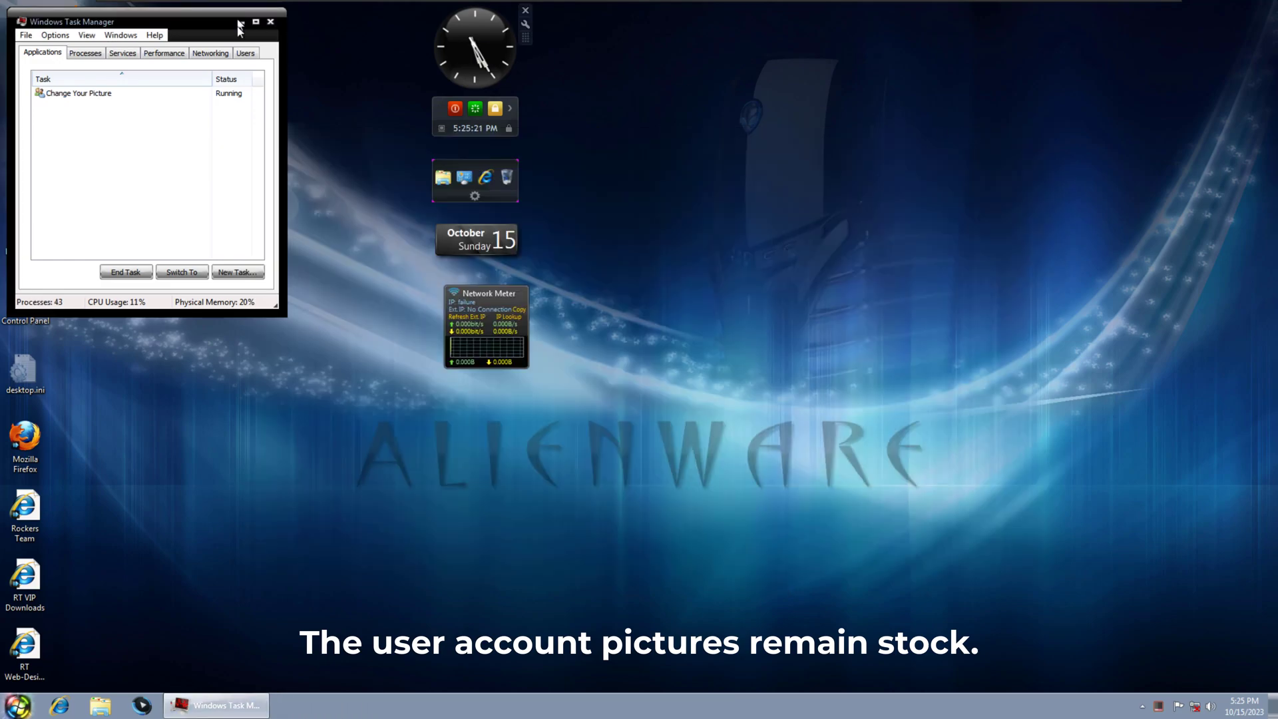
pyautogui.click(277, 27)
# - View the User Accounts Classic dialog from the desktop's System Shortcuts and close it
pyautogui.rightClick(753, 219)
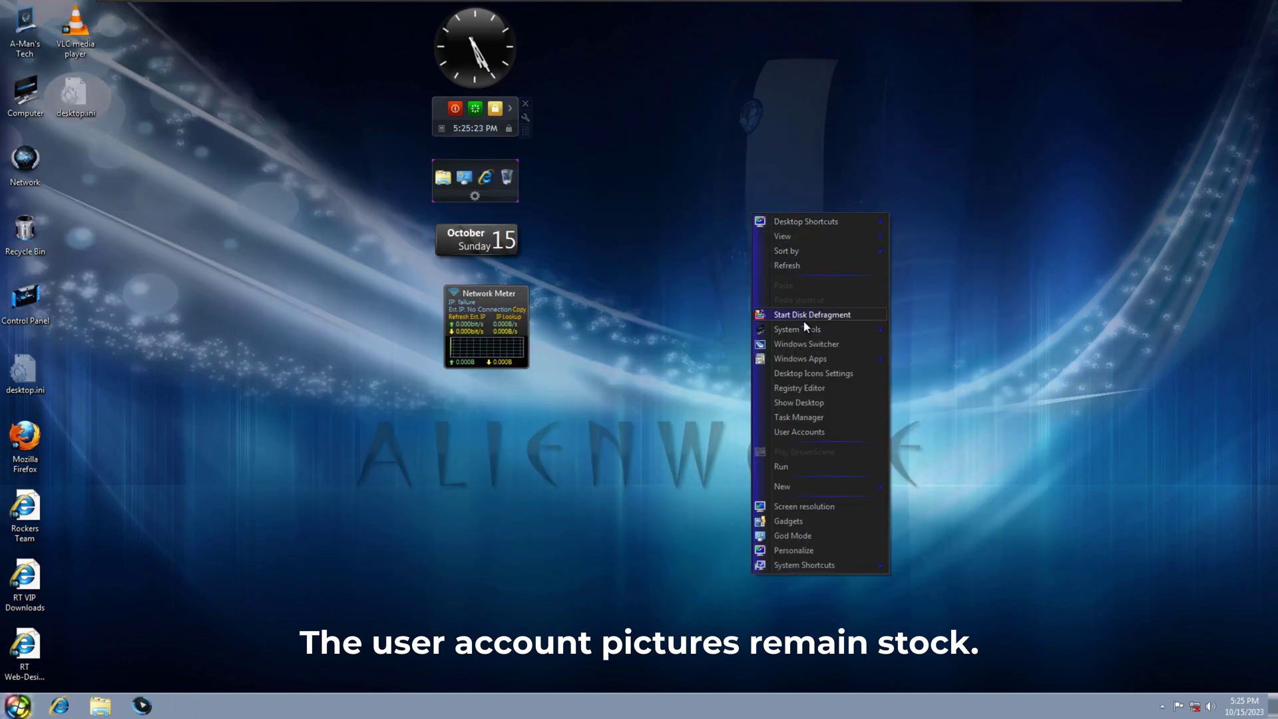
pyautogui.moveTo(805, 566)
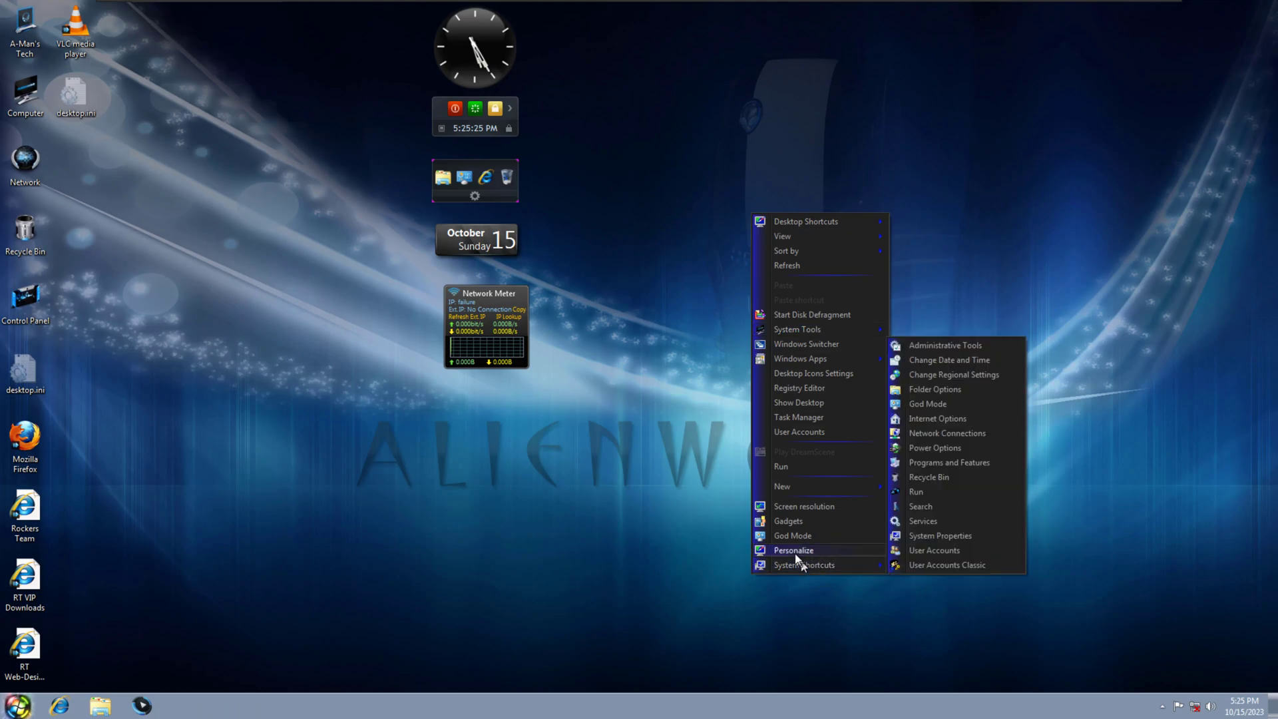
pyautogui.click(952, 565)
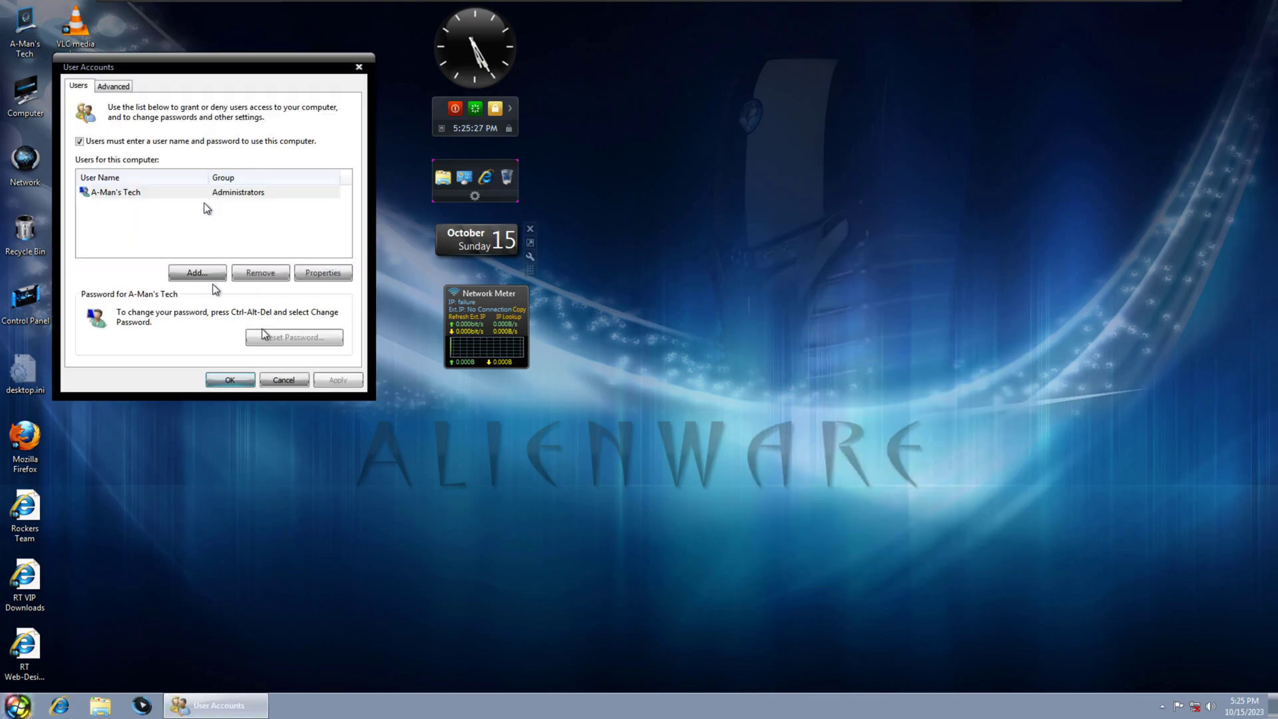
pyautogui.click(261, 384)
# - Open the Personalization settings and apply the Aero themes Windows 7, Architecture, Characters, Landscapes, Nature, Scenes and United States in turn
pyautogui.rightClick(760, 298)
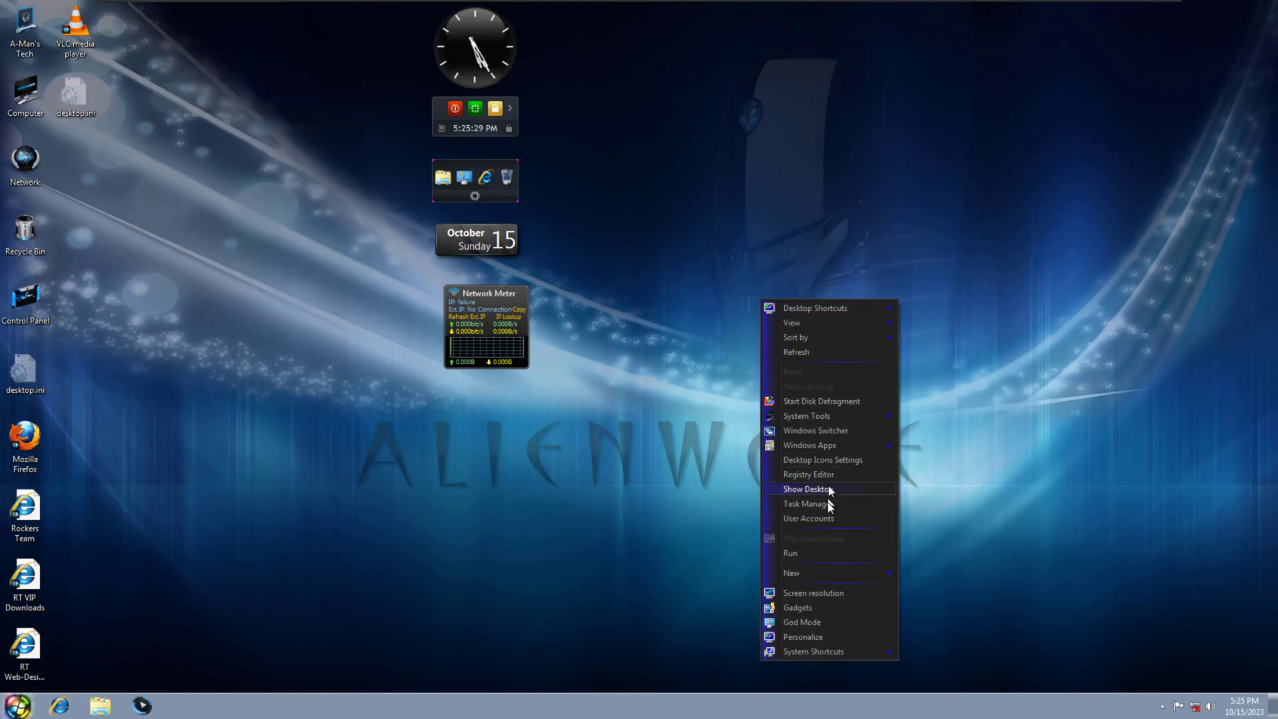
pyautogui.click(818, 638)
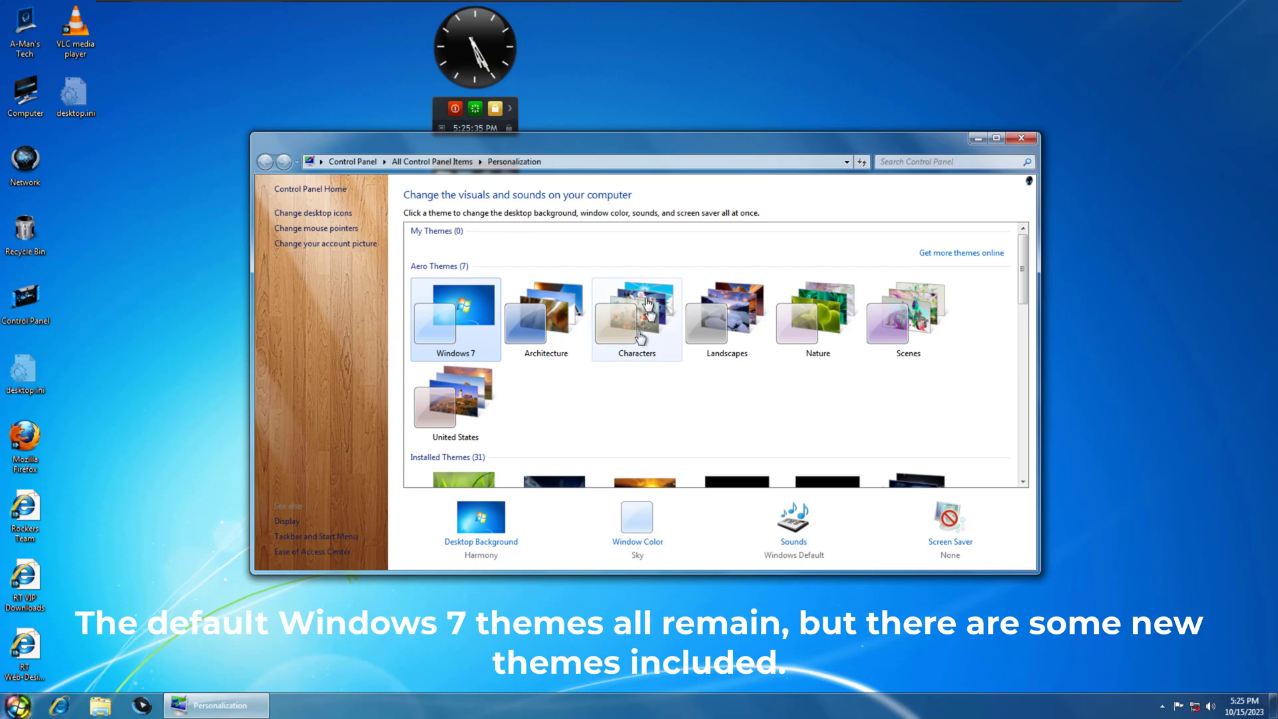
pyautogui.click(529, 303)
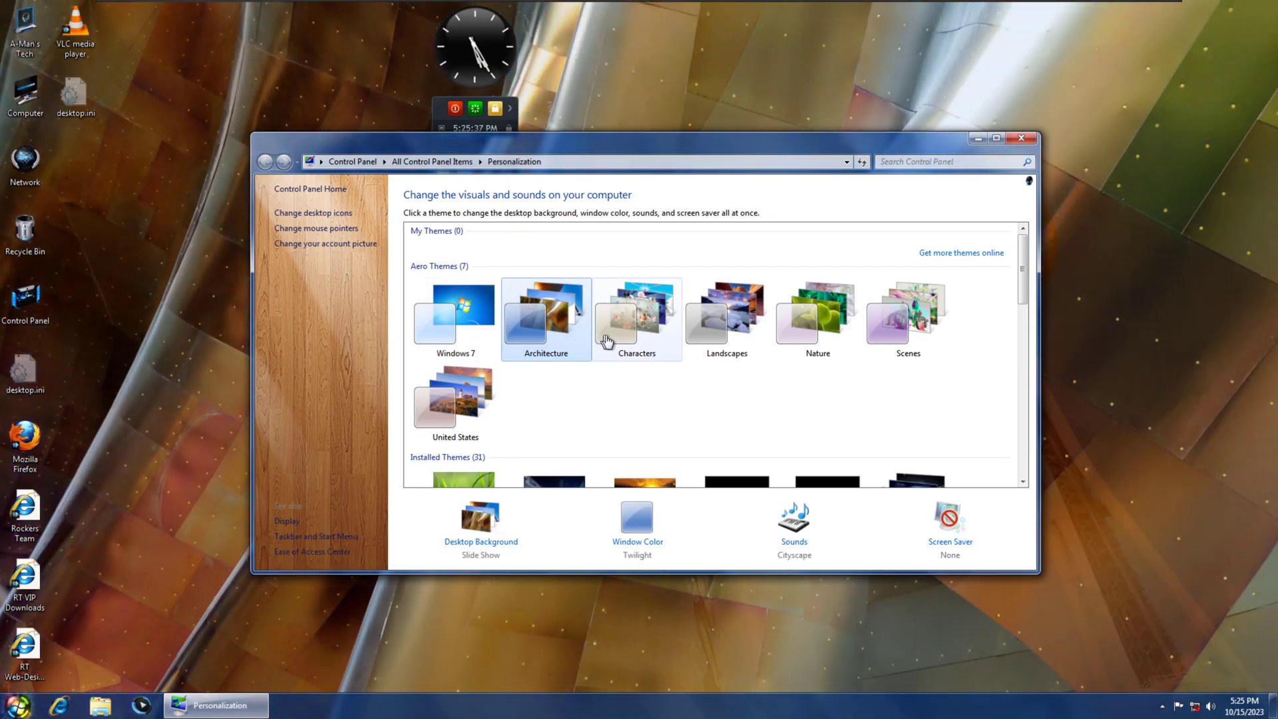
pyautogui.click(606, 335)
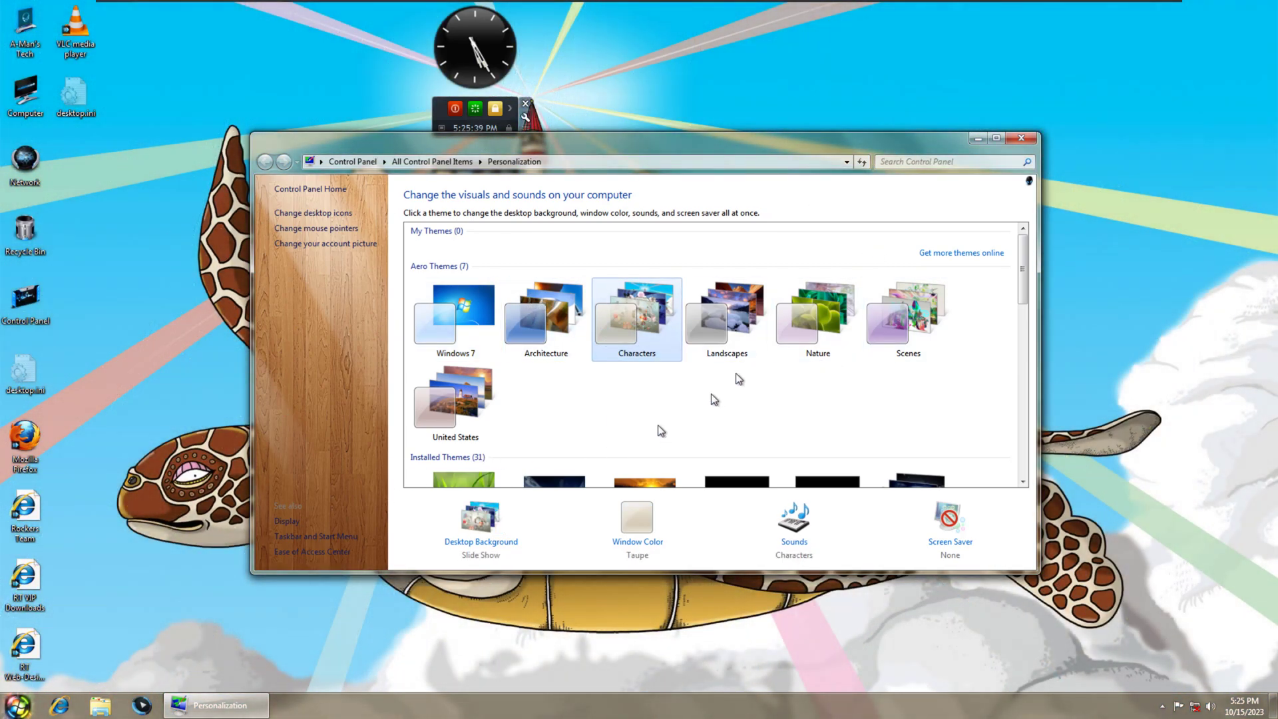
pyautogui.click(754, 327)
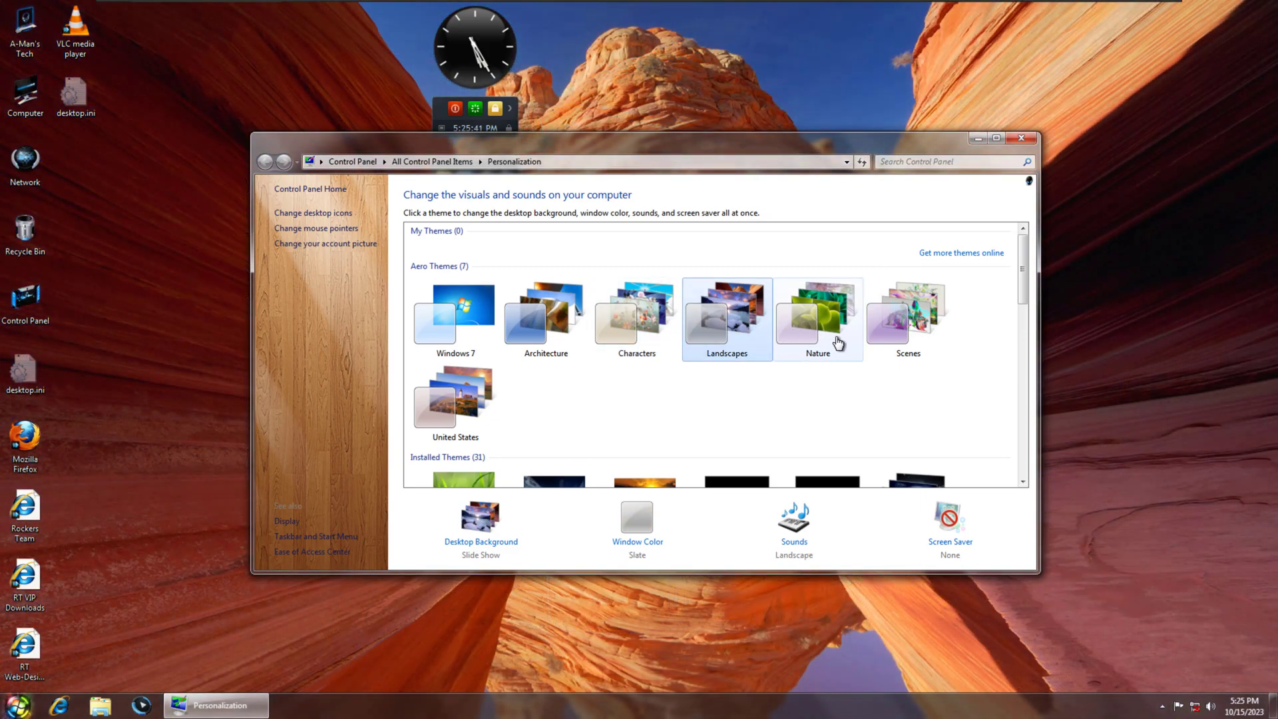
pyautogui.click(833, 333)
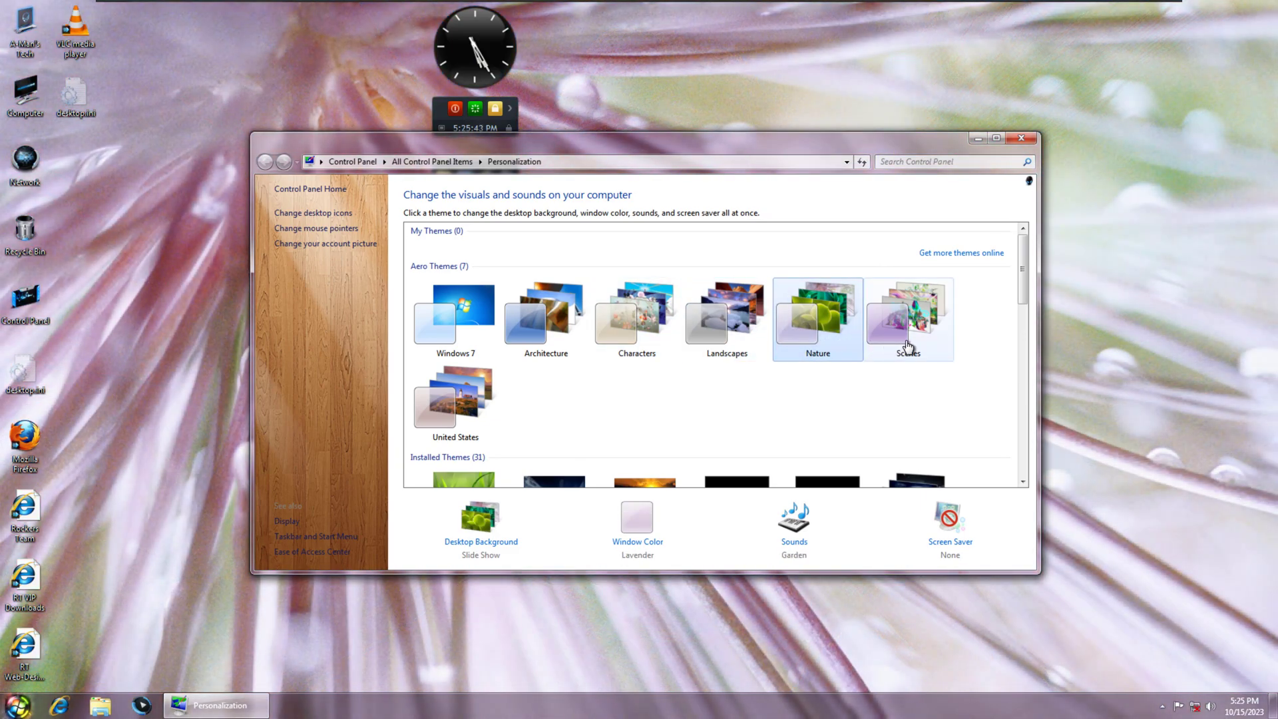
pyautogui.click(905, 336)
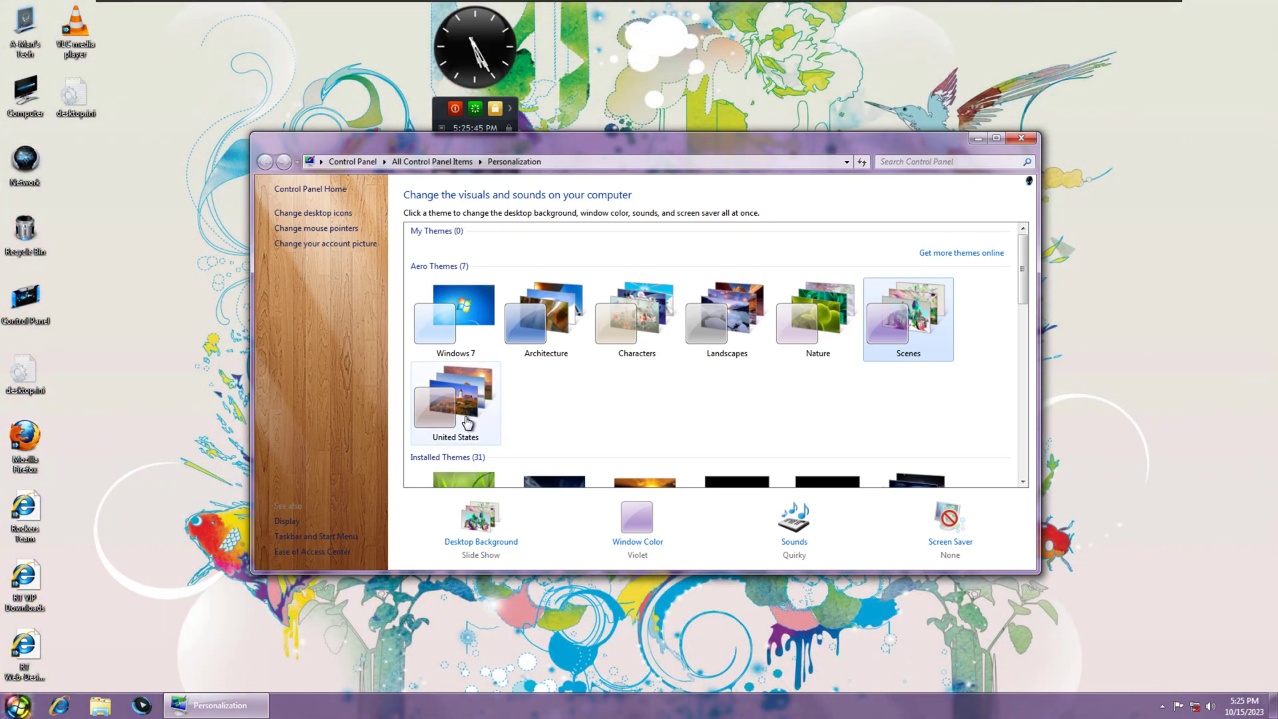
pyautogui.click(459, 412)
# - Apply the installed themes AeroVG Se7en RTM, Alienware 2, Alienware, Black Horizon, Blue Moon and Dark7 Ultimate one after another
pyautogui.scroll(-5, 616, 410)
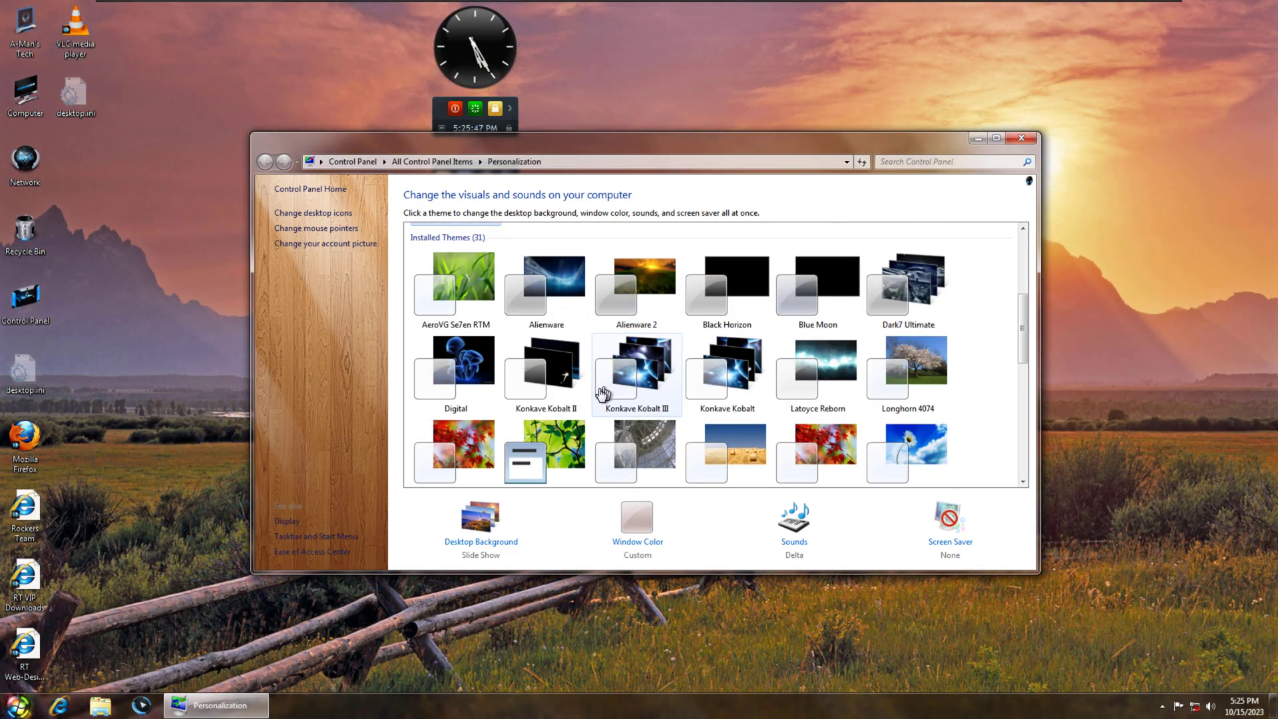
pyautogui.click(447, 308)
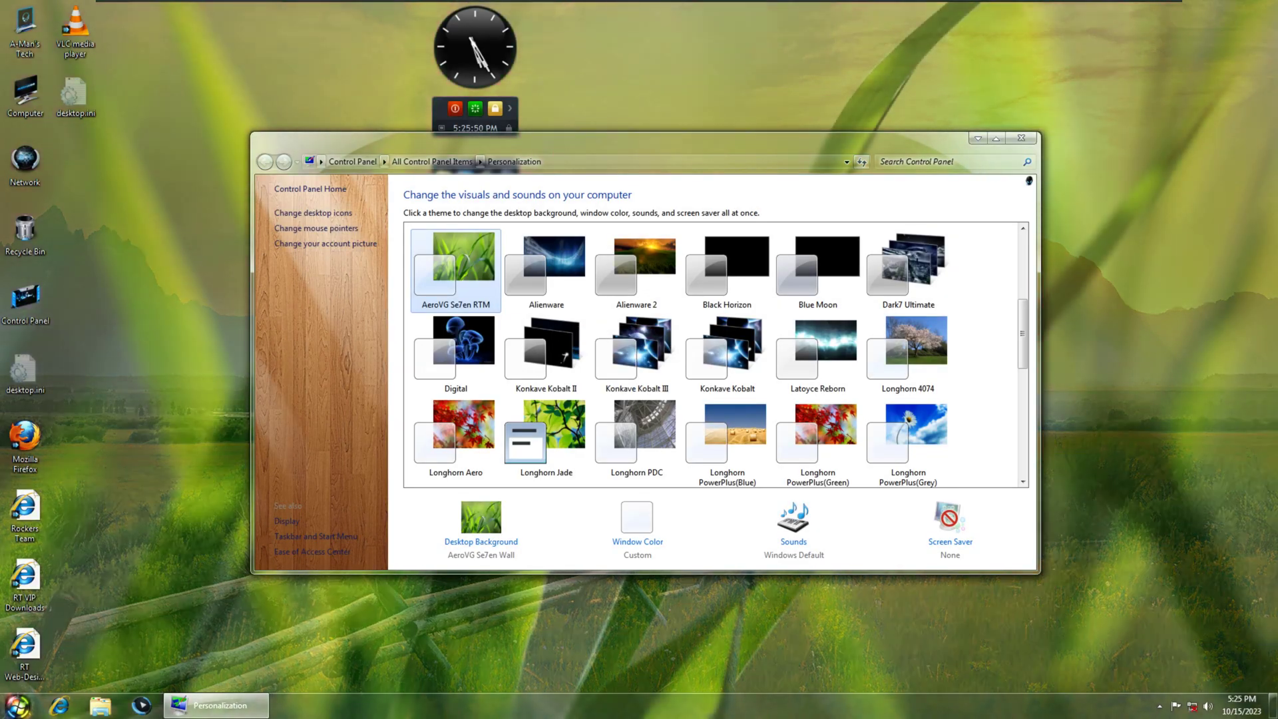
pyautogui.moveTo(558, 147); pyautogui.dragTo(454, 151)
pyautogui.click(533, 277)
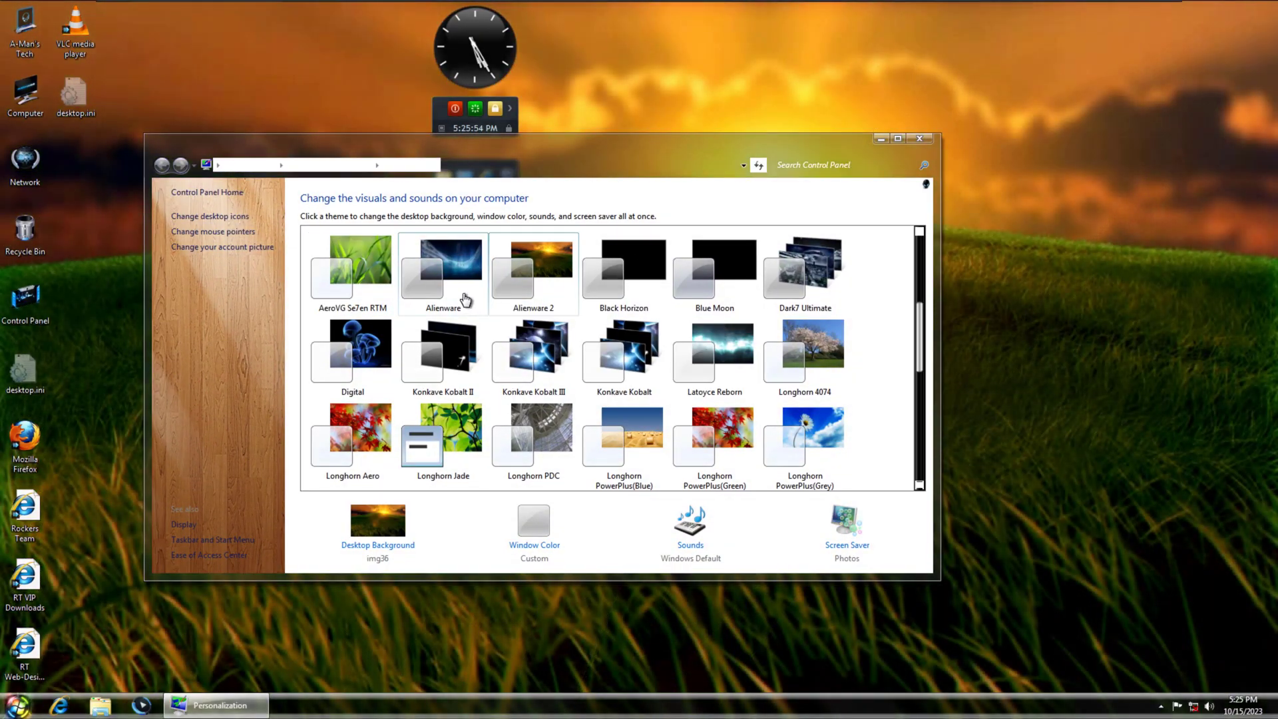
pyautogui.click(465, 298)
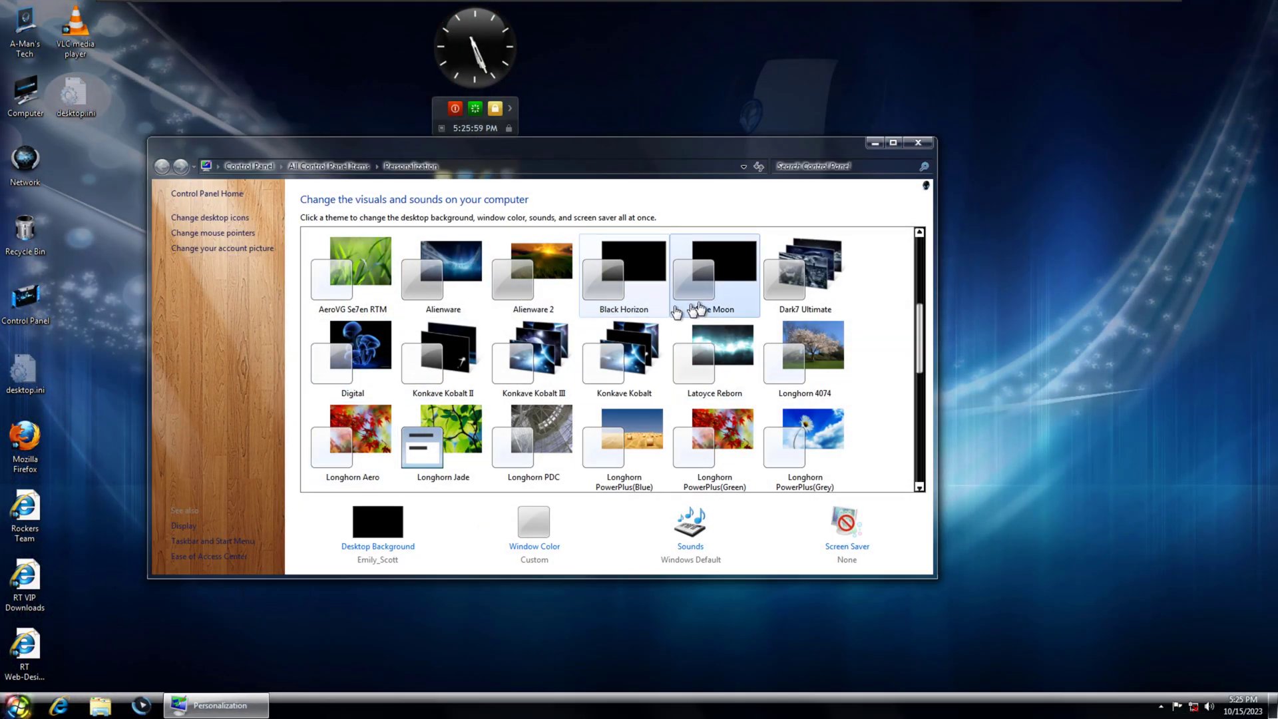
pyautogui.click(708, 304)
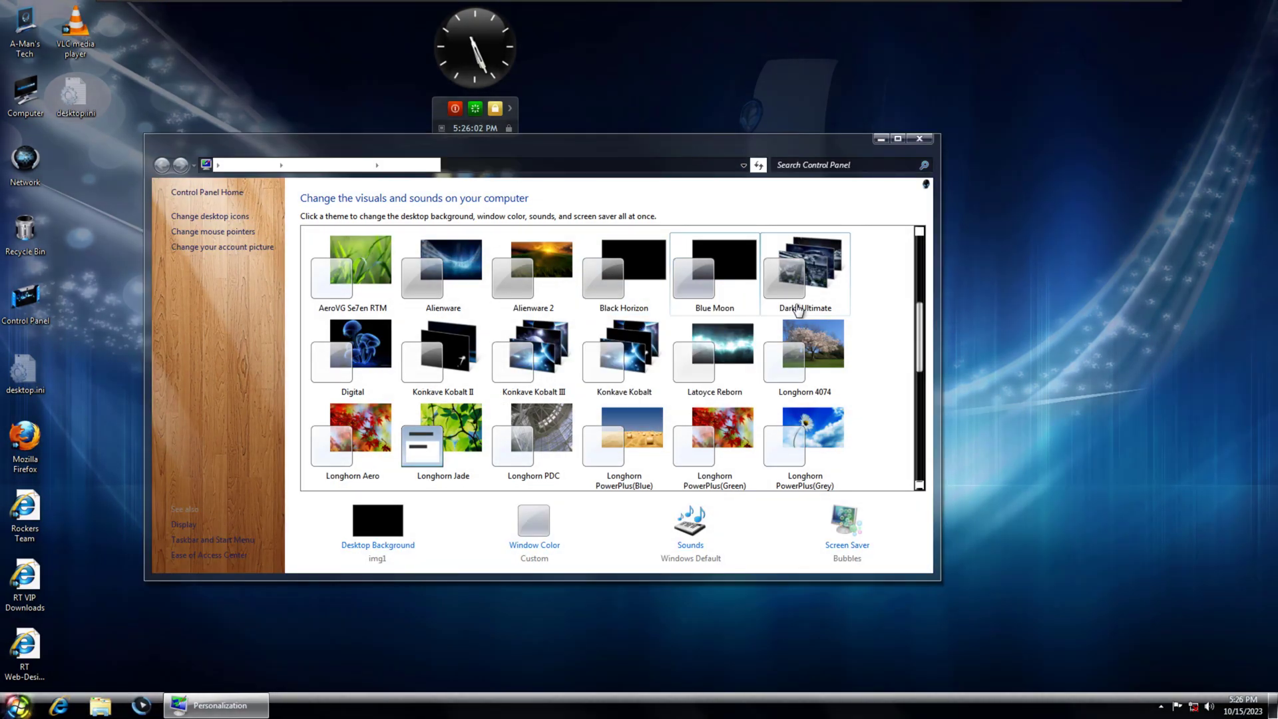
pyautogui.click(799, 311)
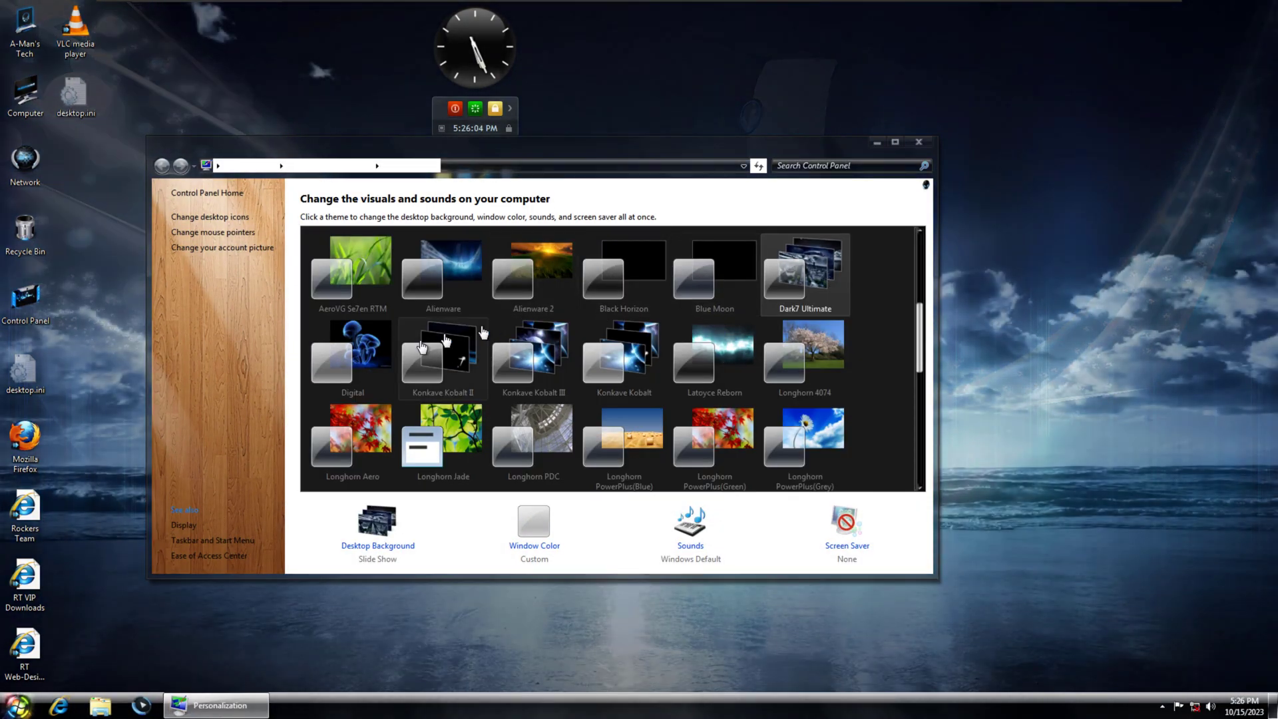
# - Apply the Digital theme, the Konkave Kobalt themes, Latoyce Reborn, Longhorn 4074 and Longhorn Aero in turn
pyautogui.click(346, 366)
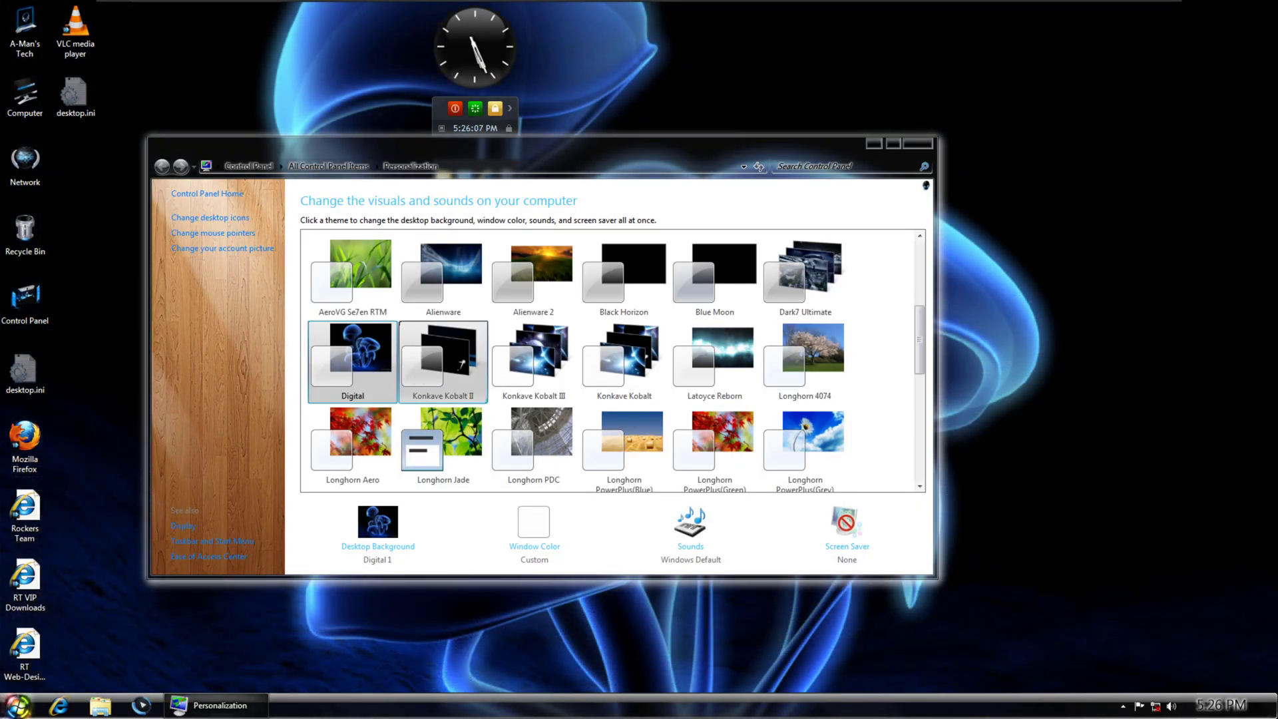
pyautogui.click(409, 368)
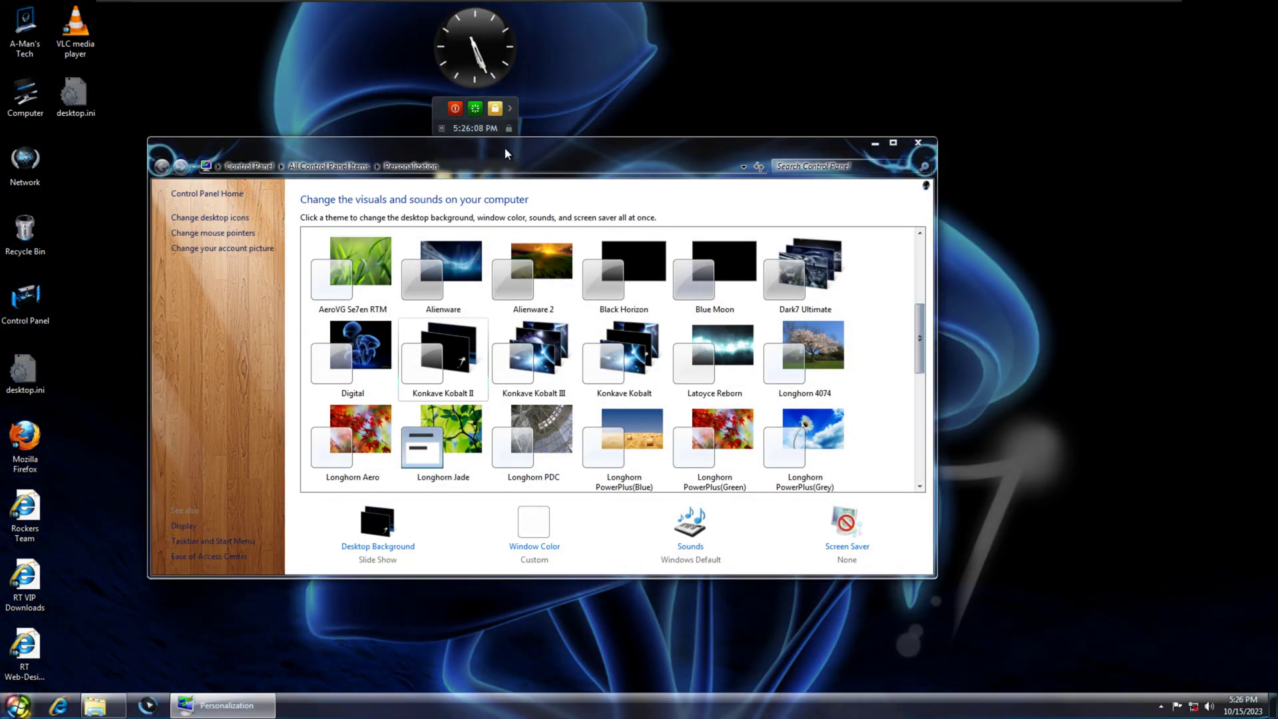
pyautogui.moveTo(505, 154); pyautogui.dragTo(559, 170)
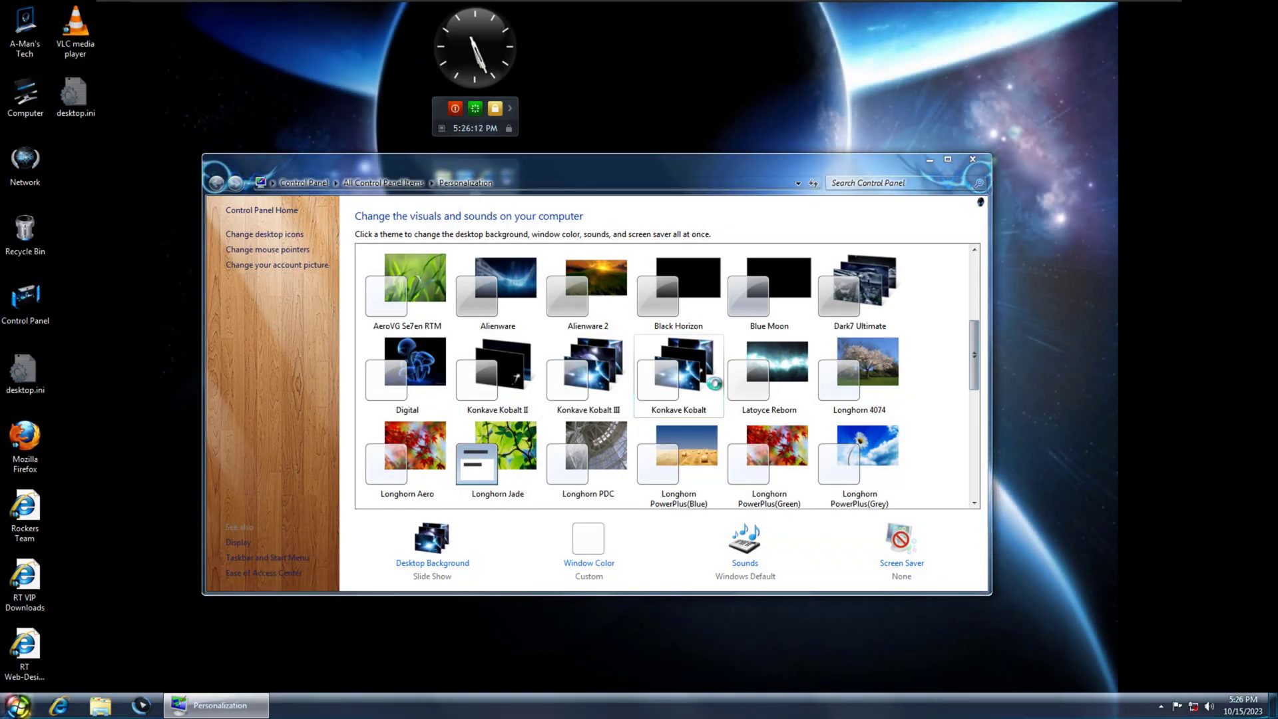
pyautogui.click(713, 393)
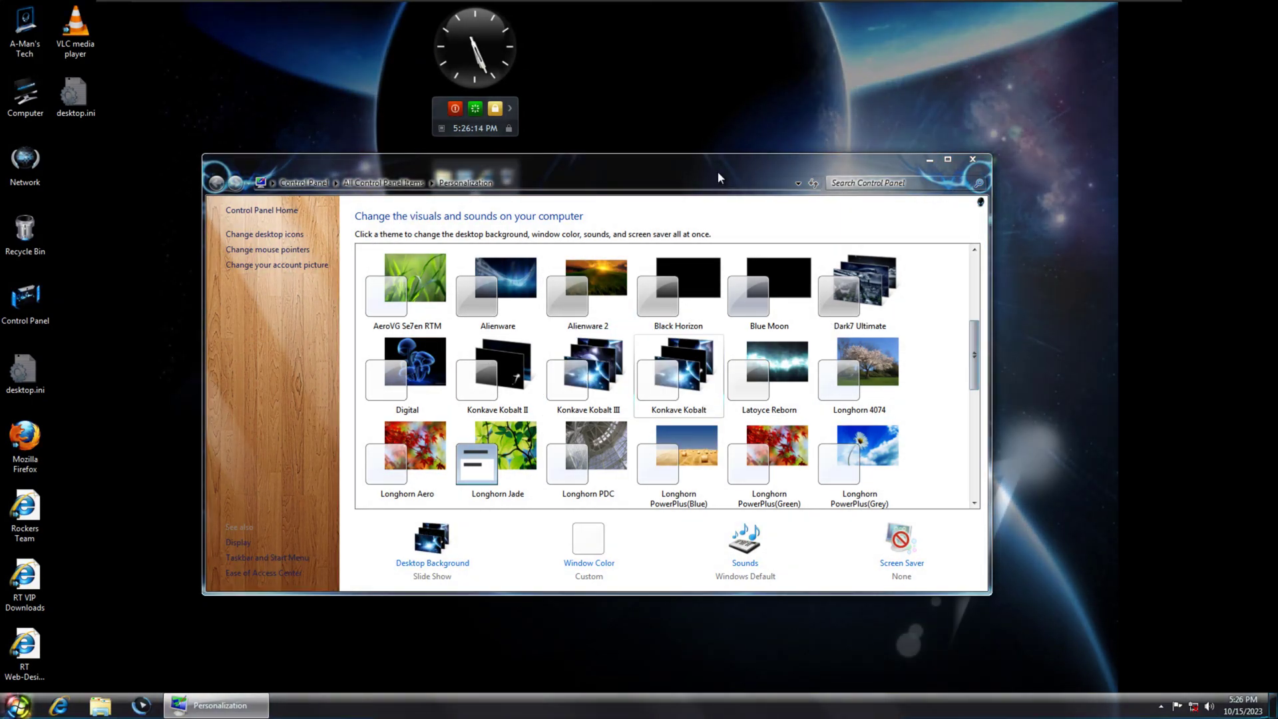
pyautogui.moveTo(717, 170)
pyautogui.mouseDown()
pyautogui.moveTo(1046, 336)
pyautogui.moveTo(727, 153)
pyautogui.mouseUp()
pyautogui.click(763, 374)
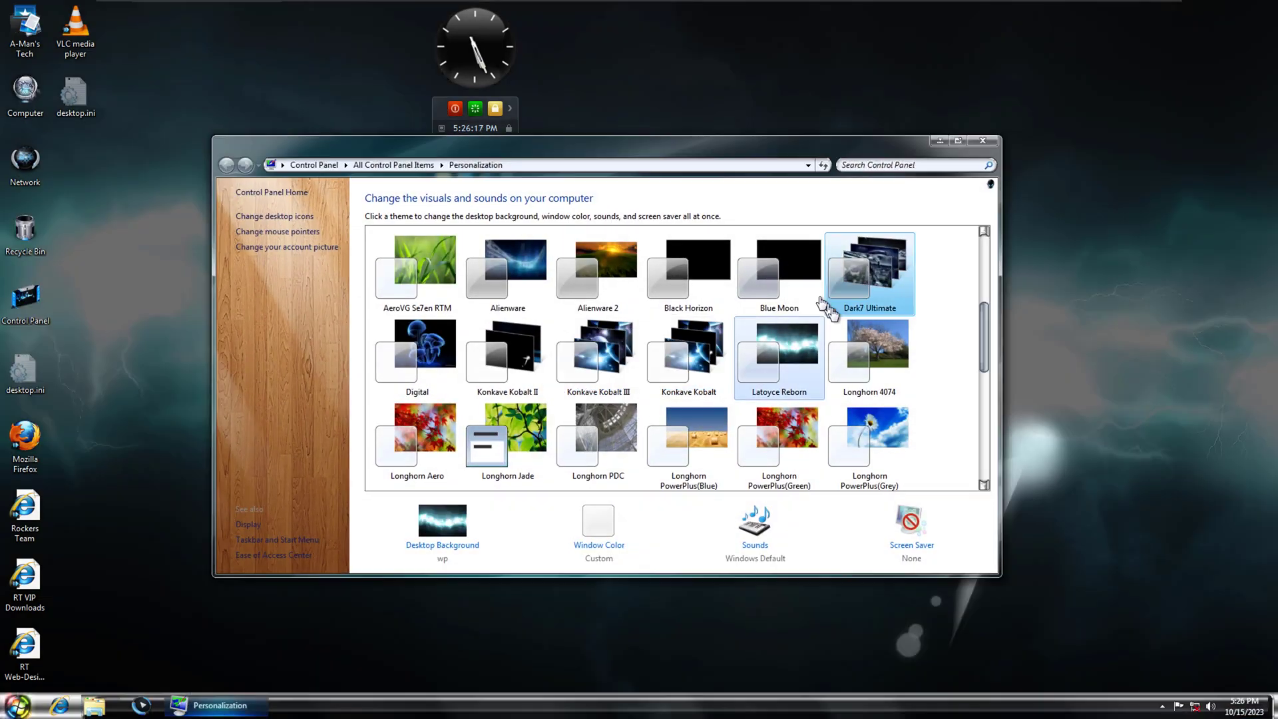
pyautogui.click(875, 349)
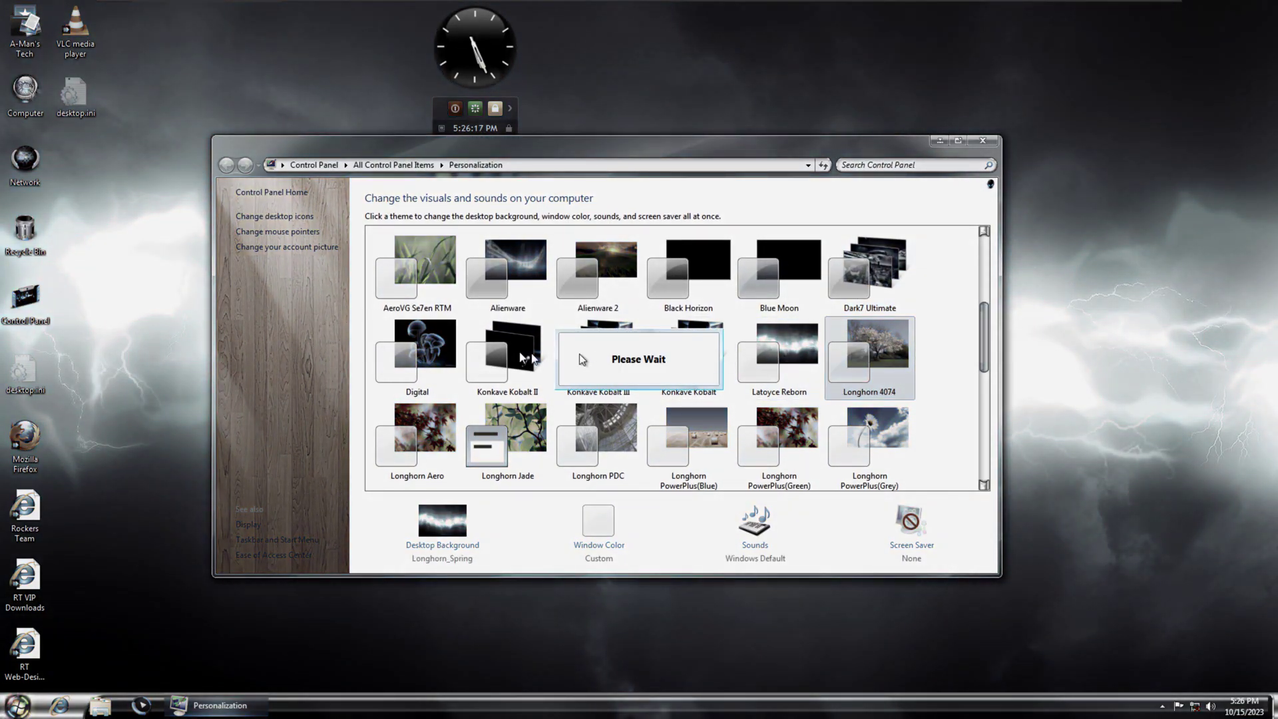
pyautogui.press('Right')
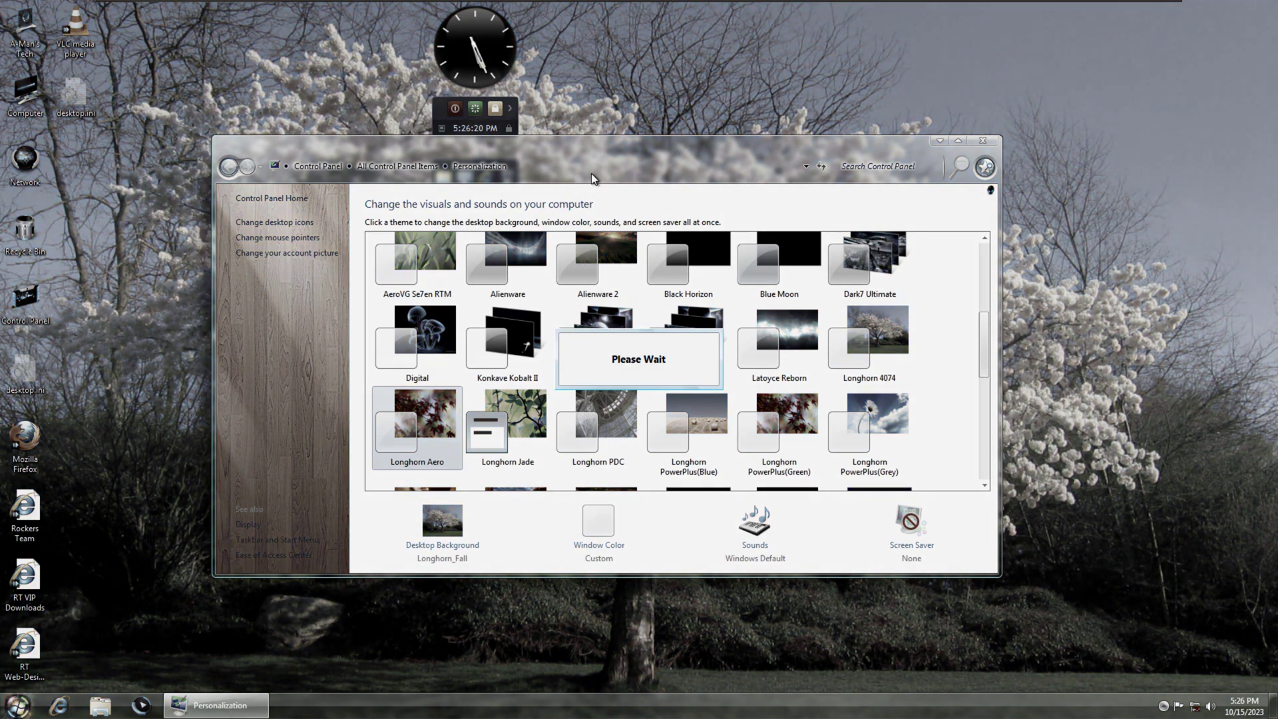
# - Apply the installed themes Longhorn Jade, SEVEN AERO SHINE BLACK TASKBAR SHINE 2 and SEVEN AERO SHINE BLACK TASKBAR ORIGINAL 1 one after another
pyautogui.scroll(-2, 544, 344)
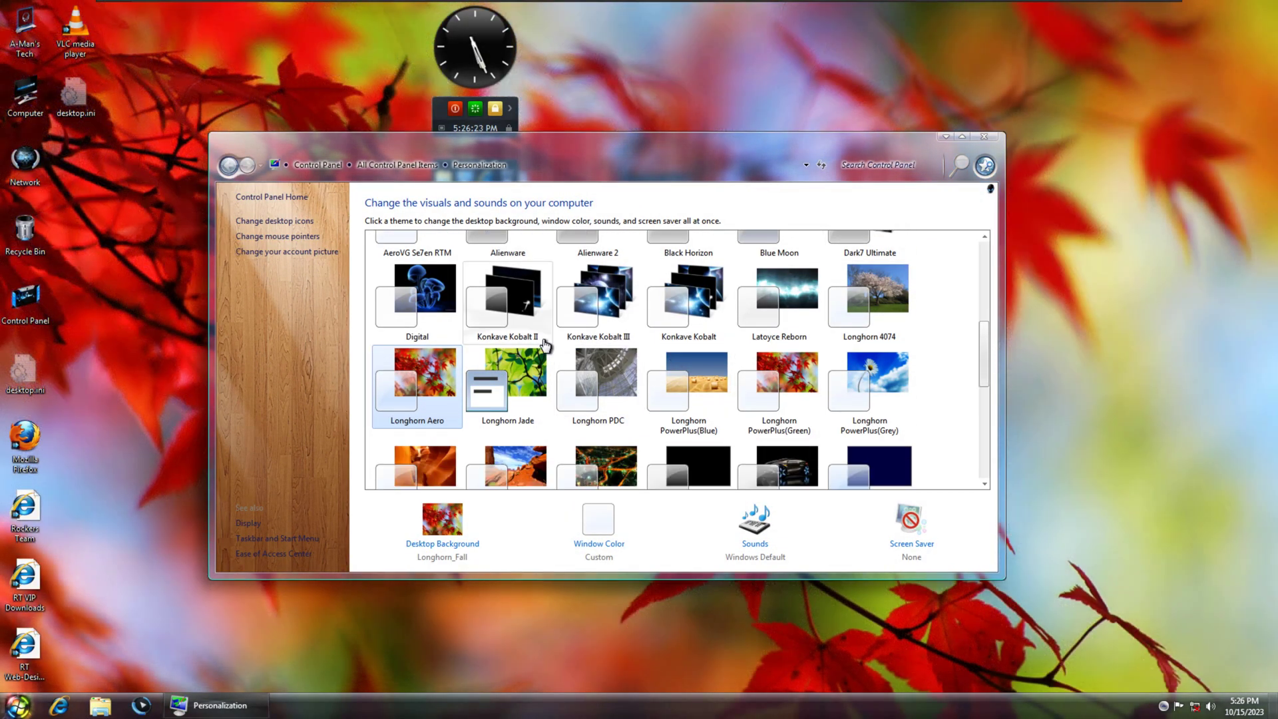
pyautogui.scroll(-1, 545, 344)
pyautogui.click(544, 344)
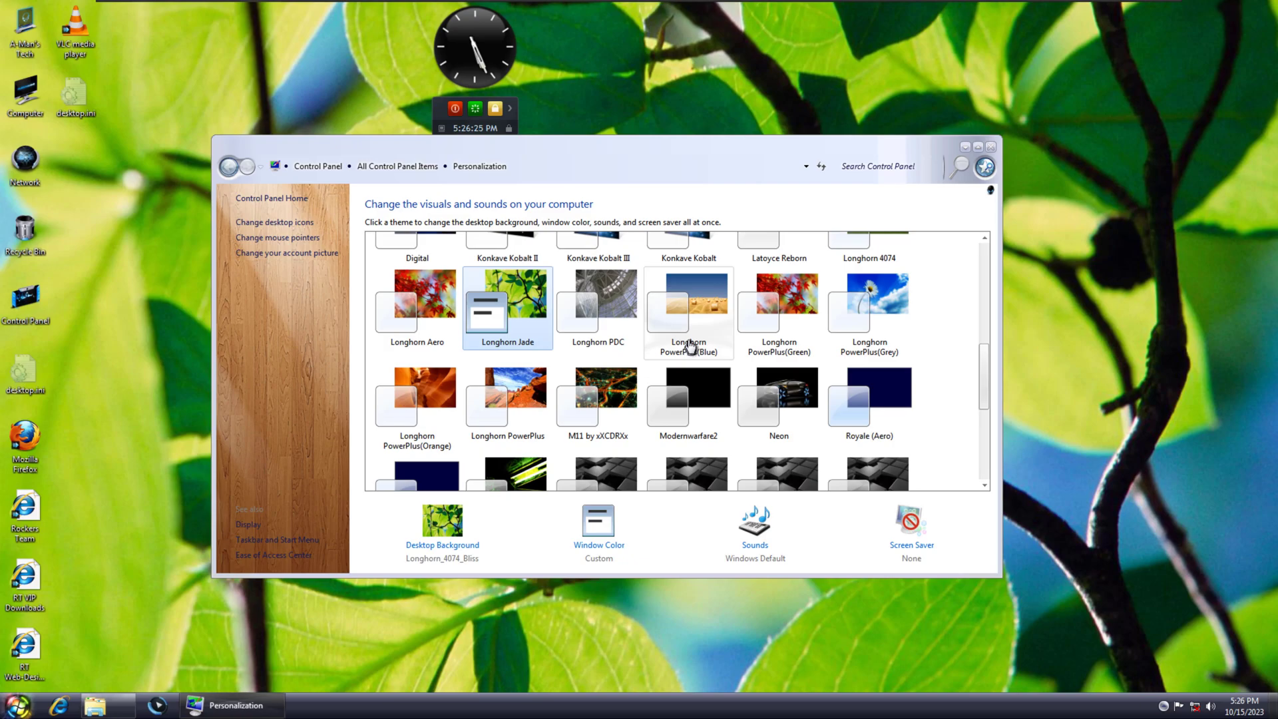
pyautogui.scroll(-3, 689, 347)
pyautogui.click(689, 361)
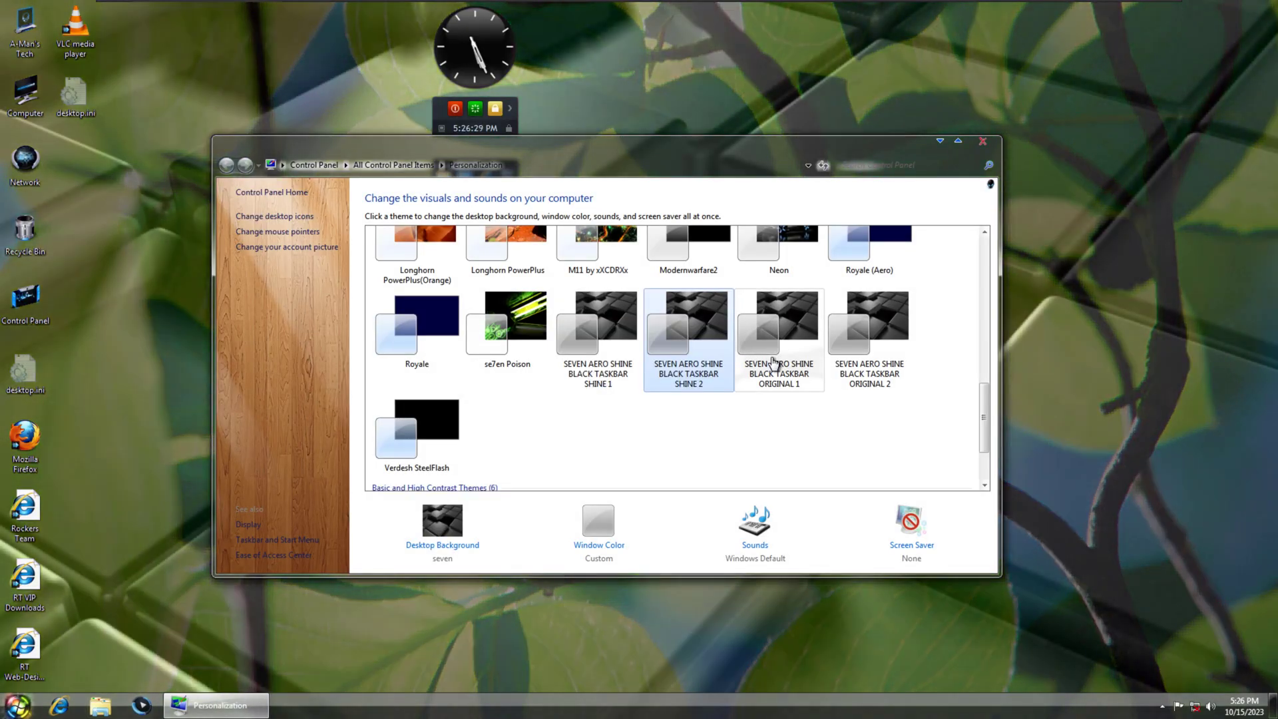
pyautogui.click(772, 361)
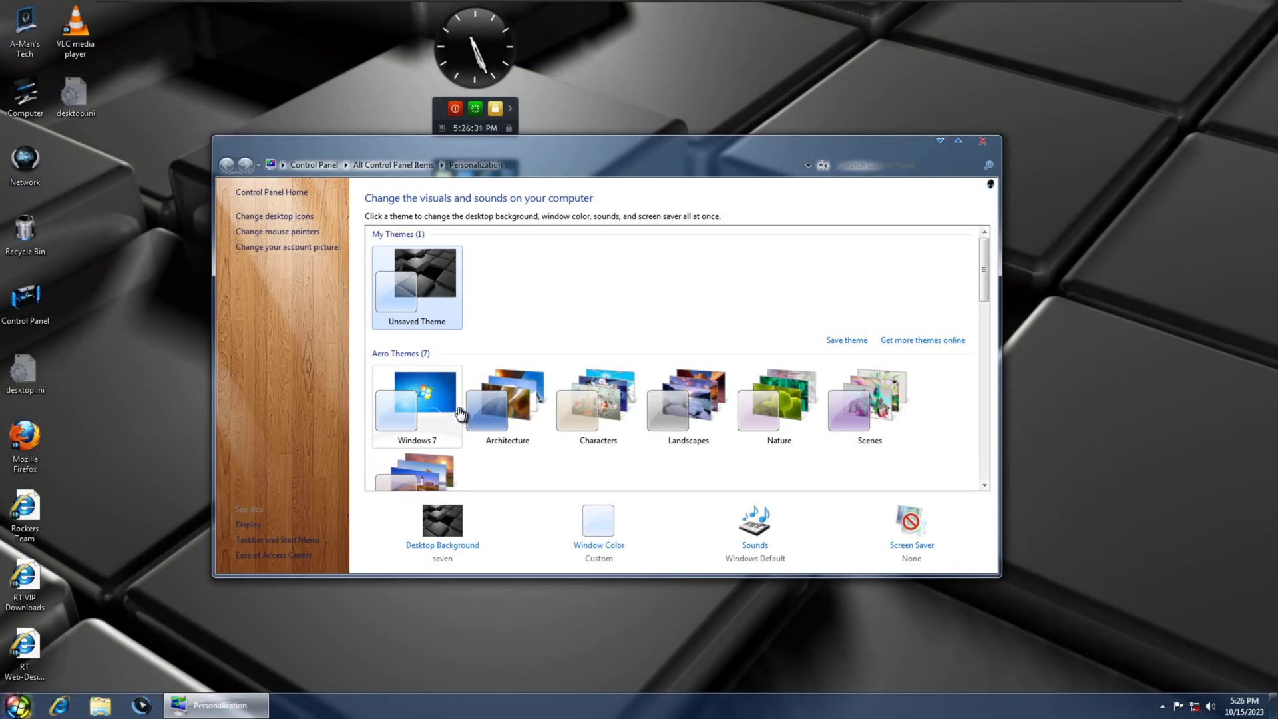
# - Apply the installed Longhorn PDC theme and close the Personalization window
pyautogui.scroll(-10, 506, 416)
pyautogui.scroll(-1, 562, 403)
pyautogui.scroll(5, 546, 386)
pyautogui.scroll(-1, 533, 373)
pyautogui.click(609, 426)
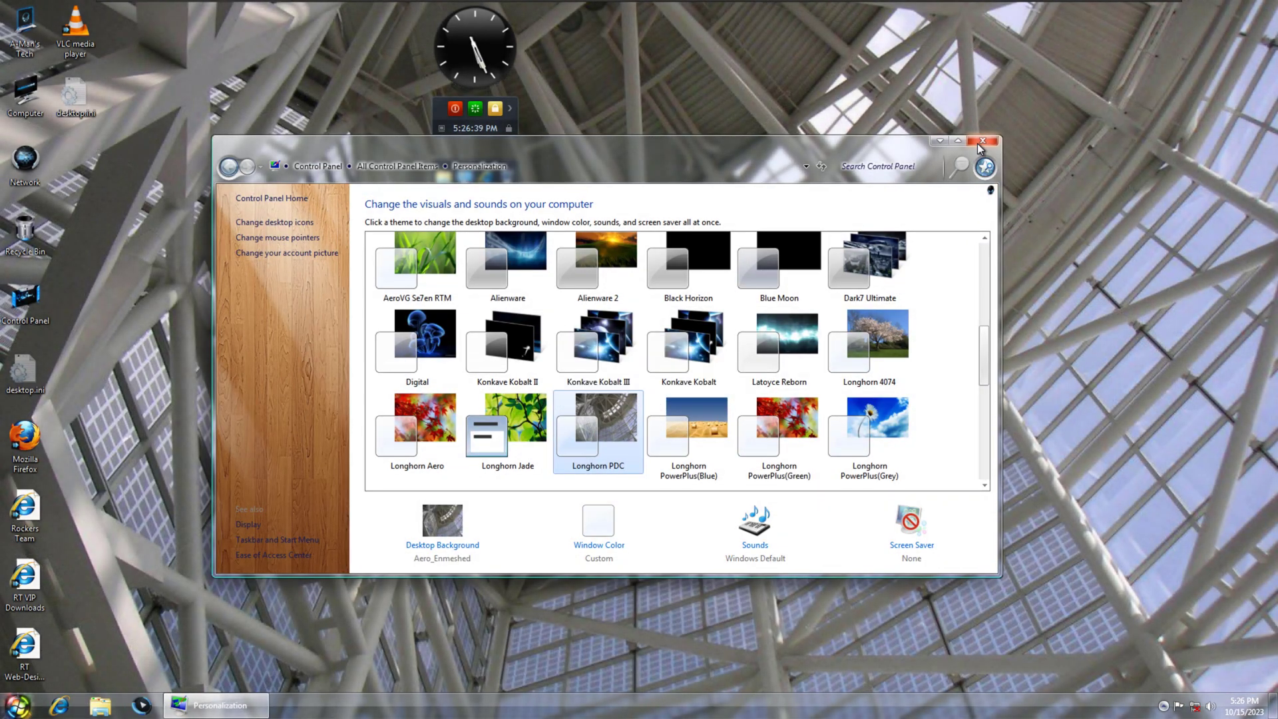
pyautogui.click(982, 142)
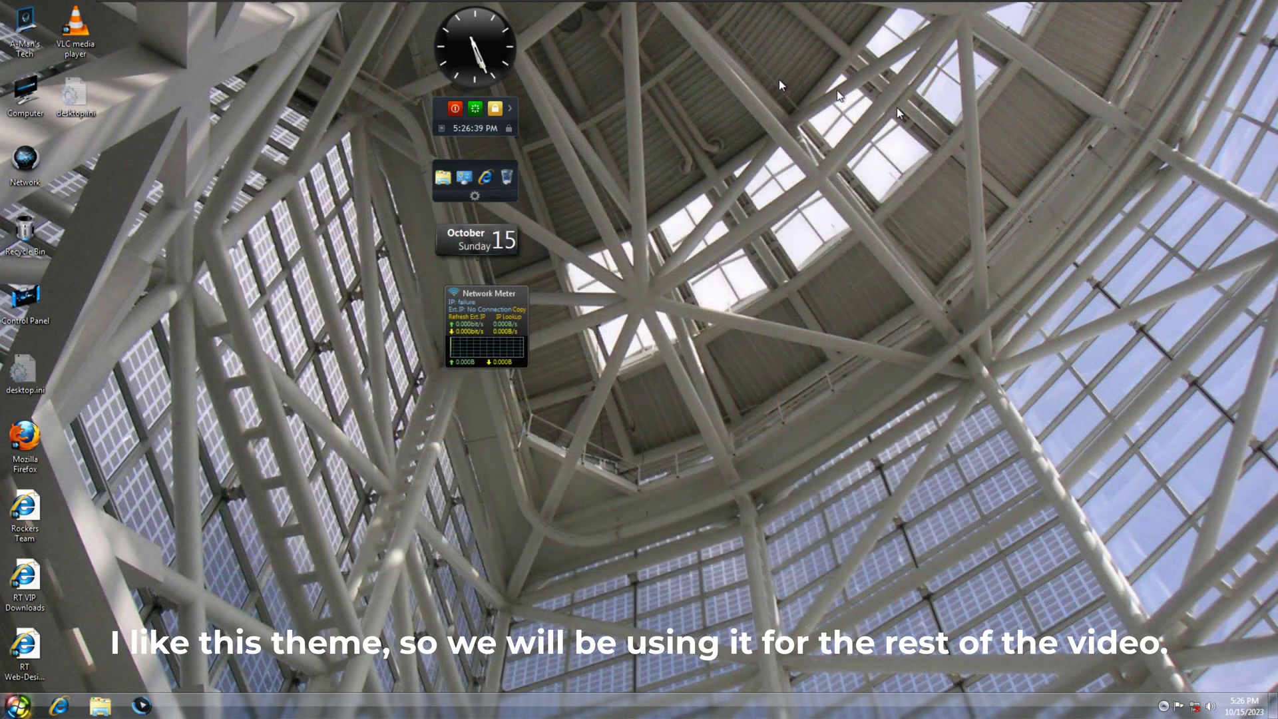
# - Open Remote Desktop Connection, view its About information and close the program
pyautogui.click(18, 705)
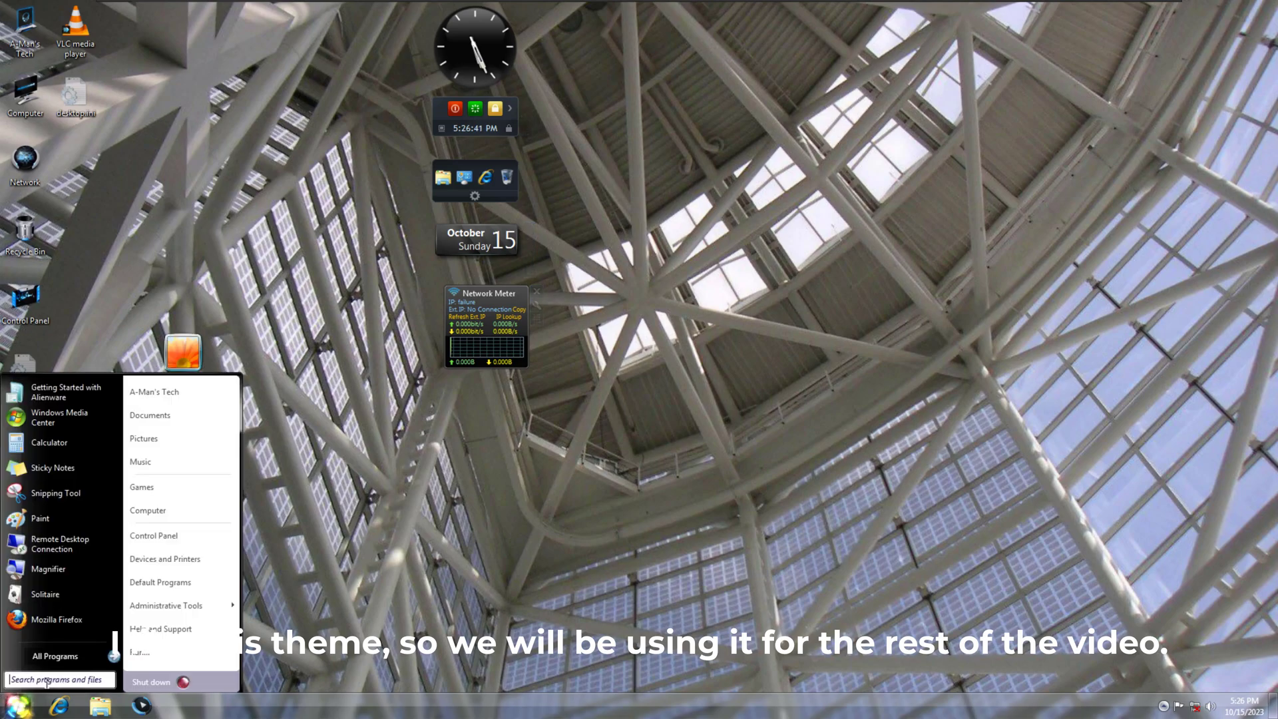
pyautogui.click(55, 658)
pyautogui.click(72, 653)
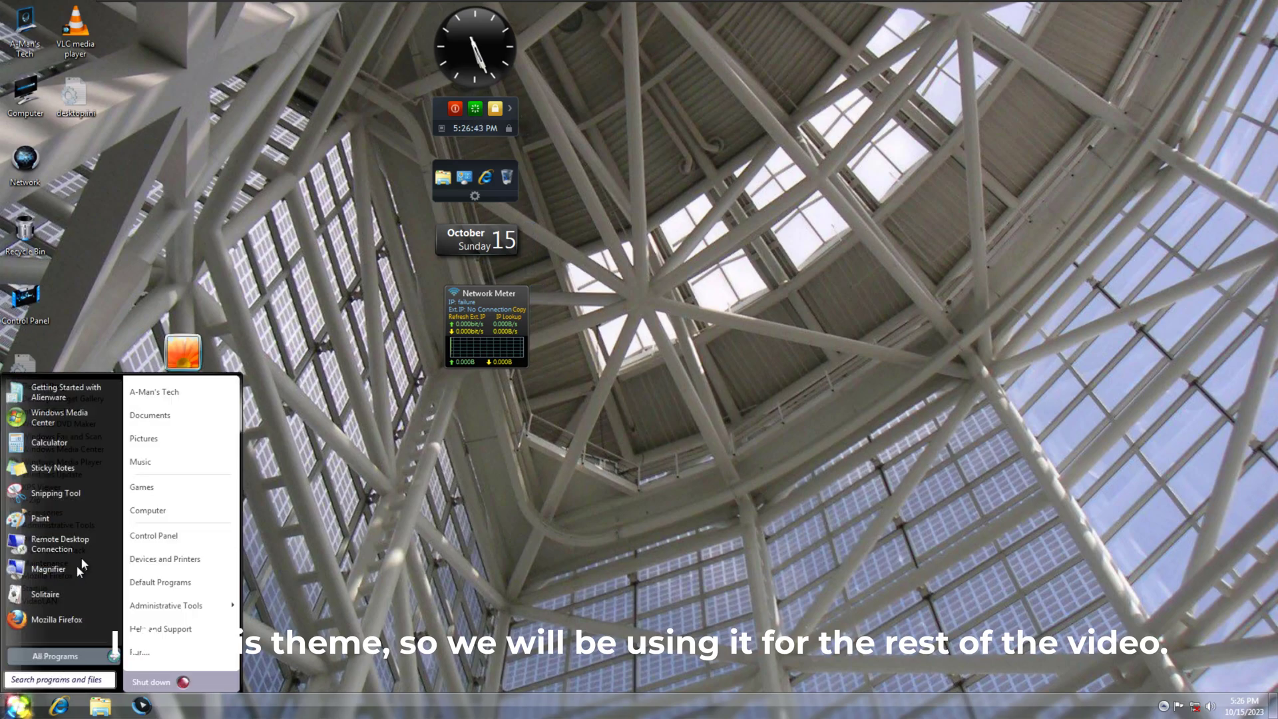
pyautogui.click(60, 544)
pyautogui.click(510, 144)
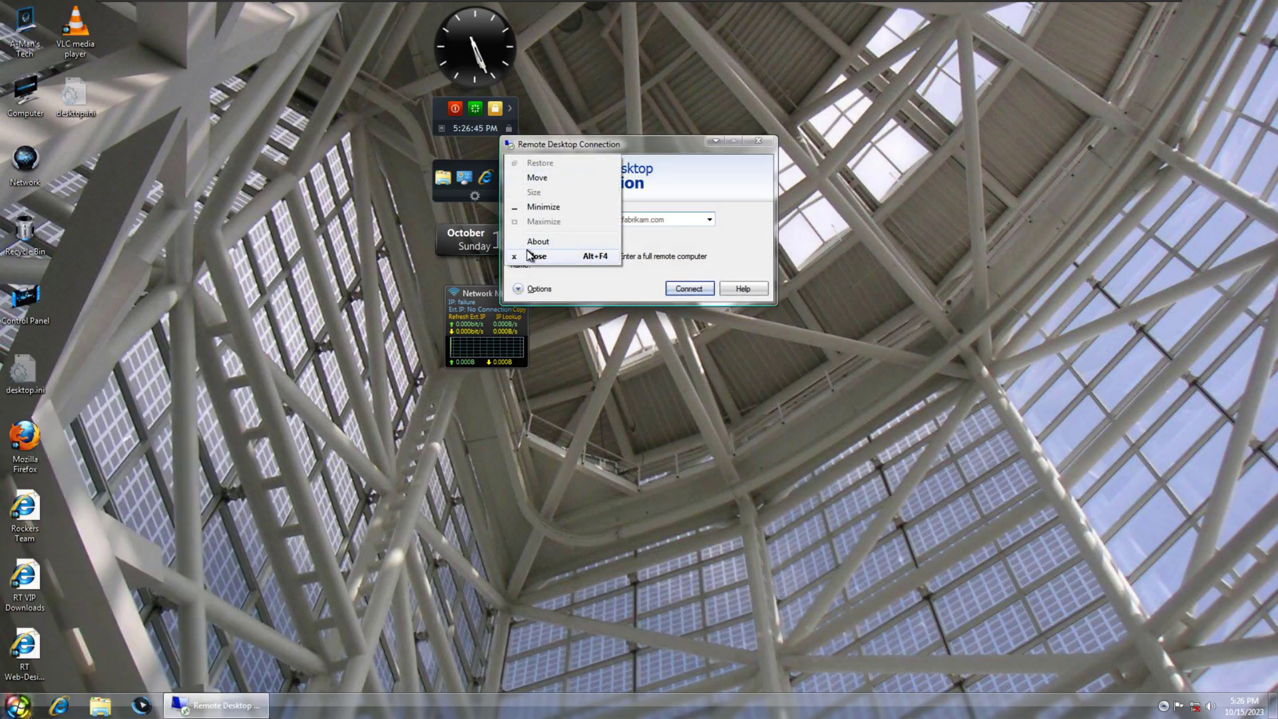
pyautogui.click(546, 244)
pyautogui.click(712, 270)
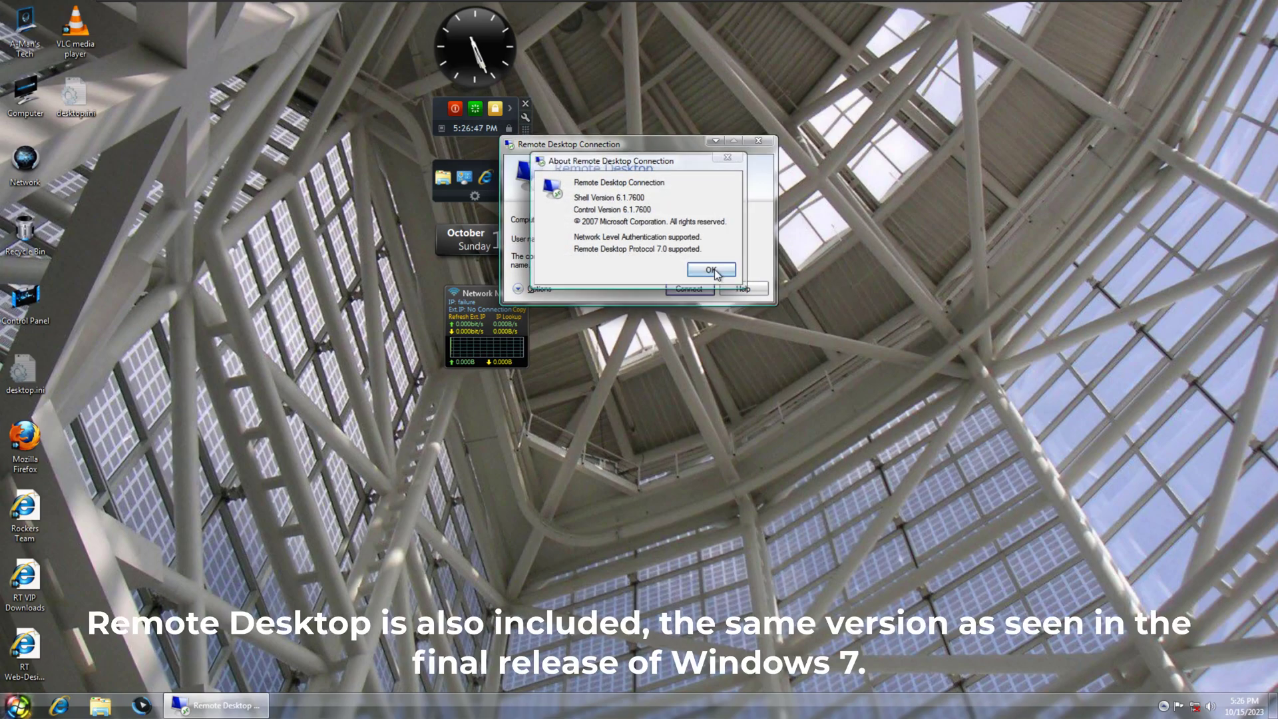
pyautogui.click(758, 142)
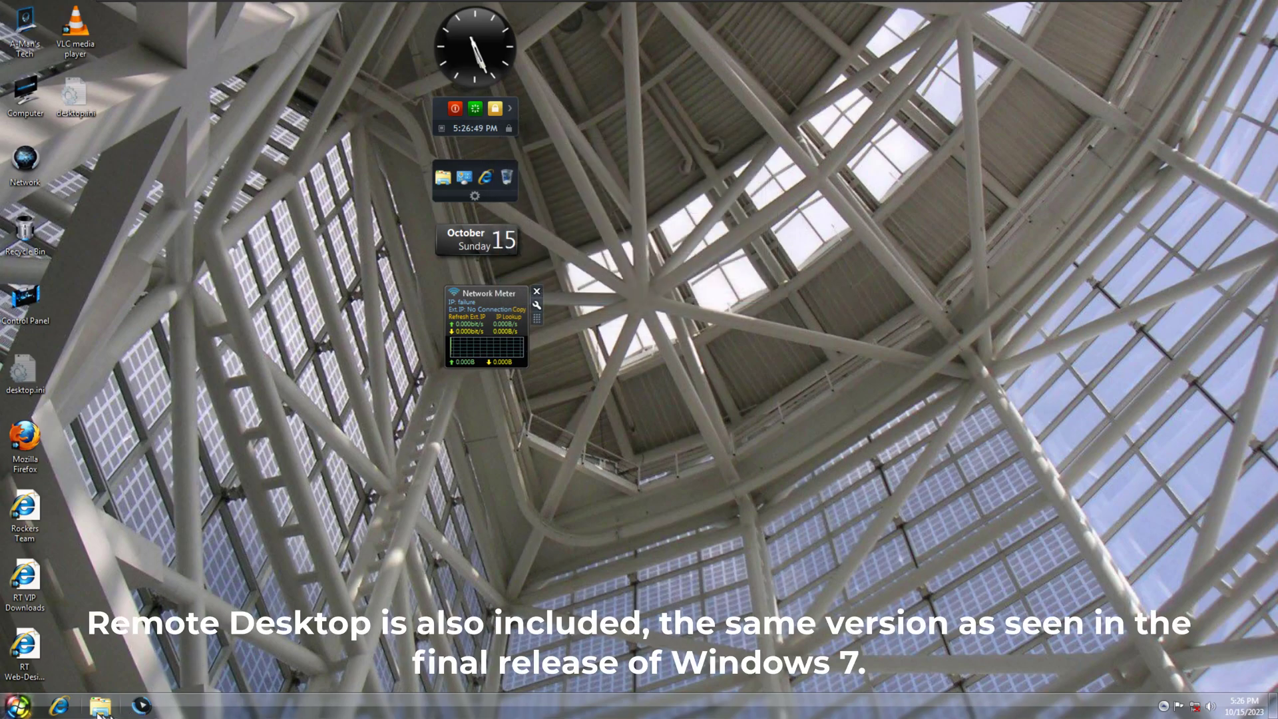
# - Open the Computer window, try its Run shortcut without running a command, and close the window
pyautogui.click(18, 705)
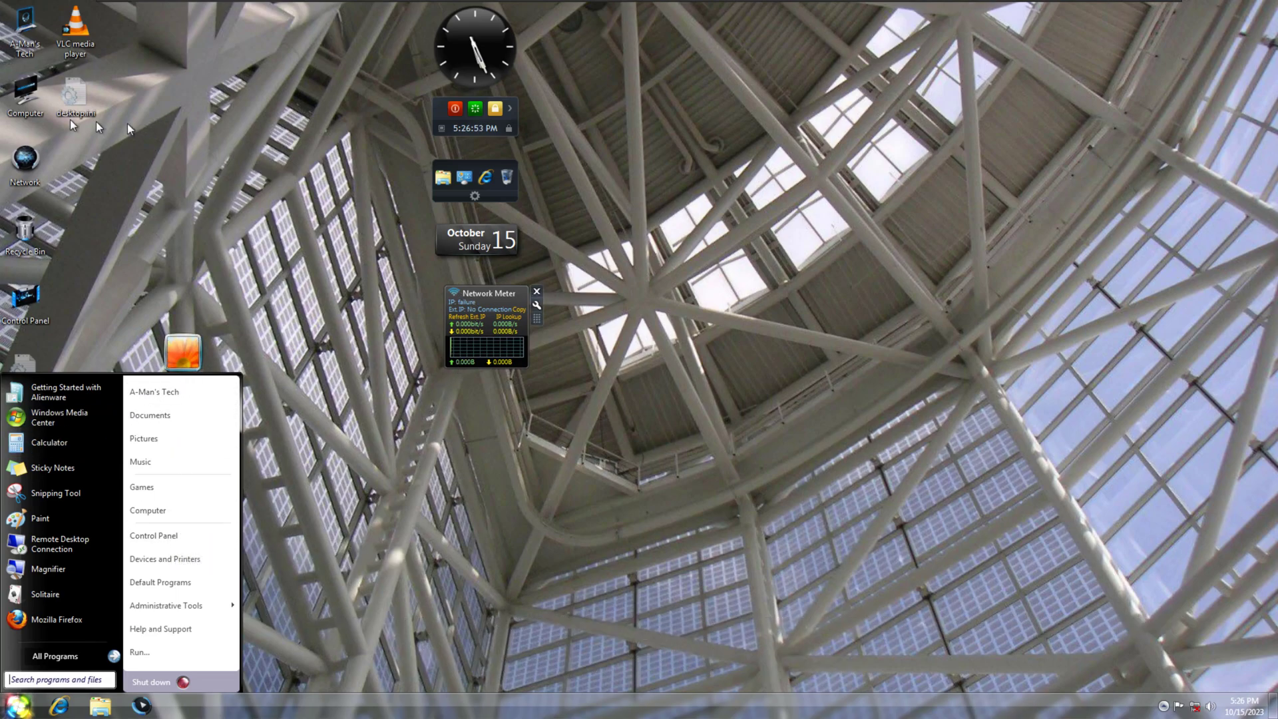
pyautogui.click(19, 98)
pyautogui.doubleClick(18, 97)
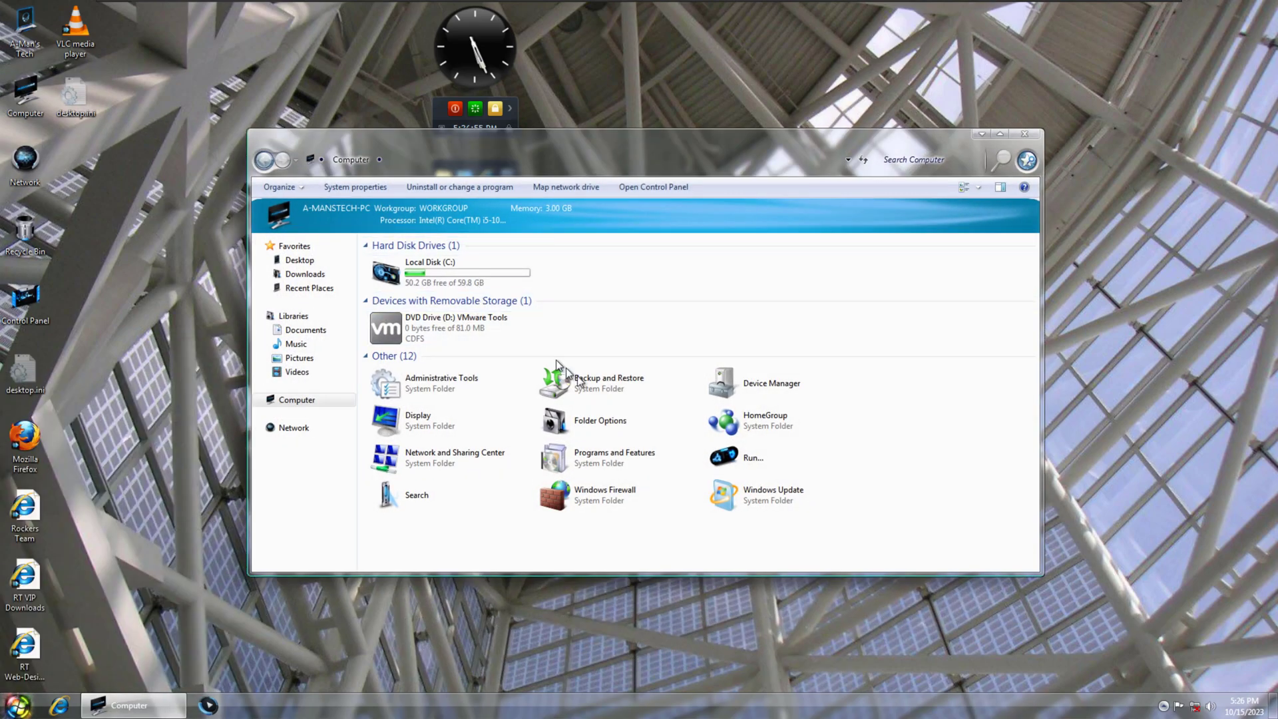
pyautogui.doubleClick(751, 463)
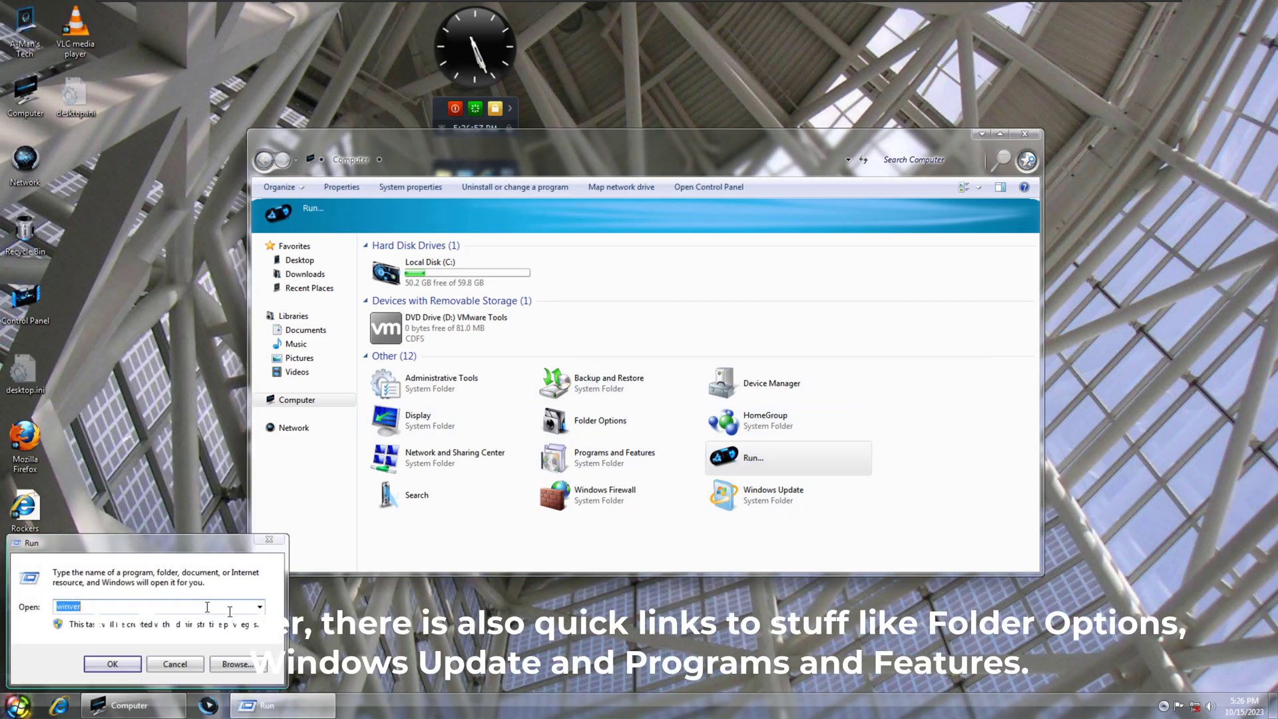
pyautogui.click(176, 663)
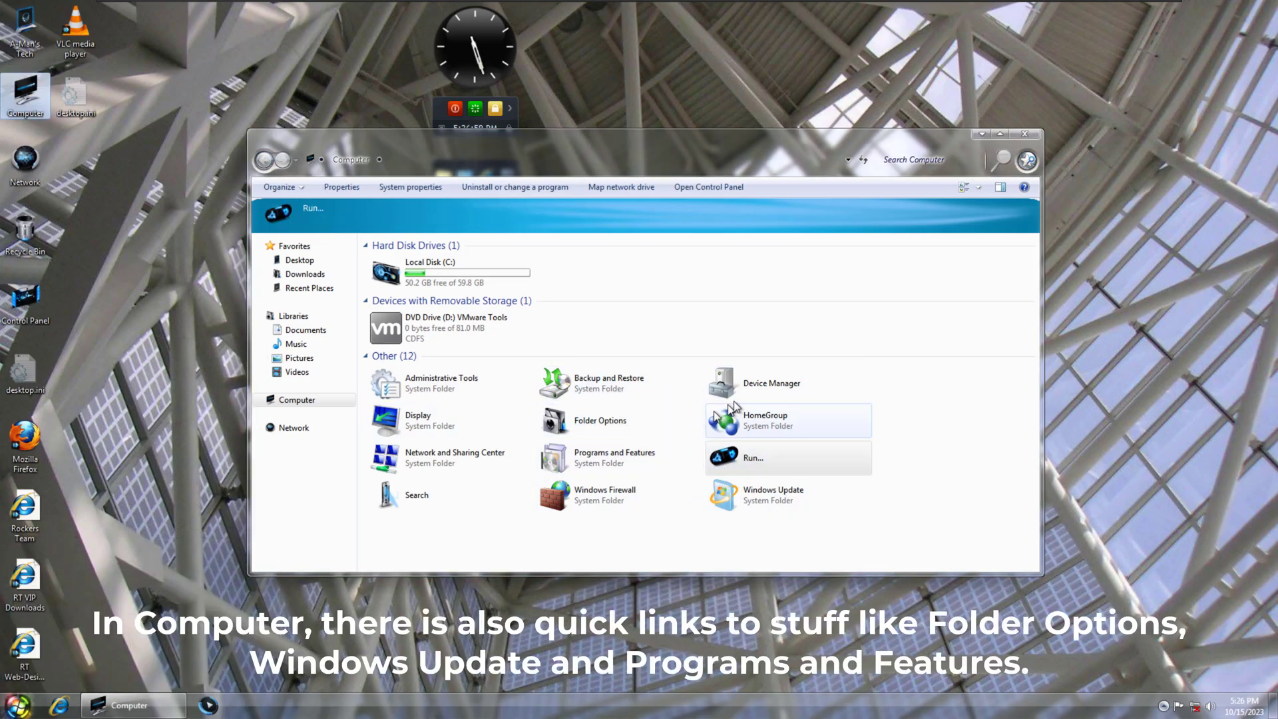
pyautogui.click(1024, 134)
# - Try the Windows Switcher command on the empty desktop with no windows open
pyautogui.rightClick(1020, 133)
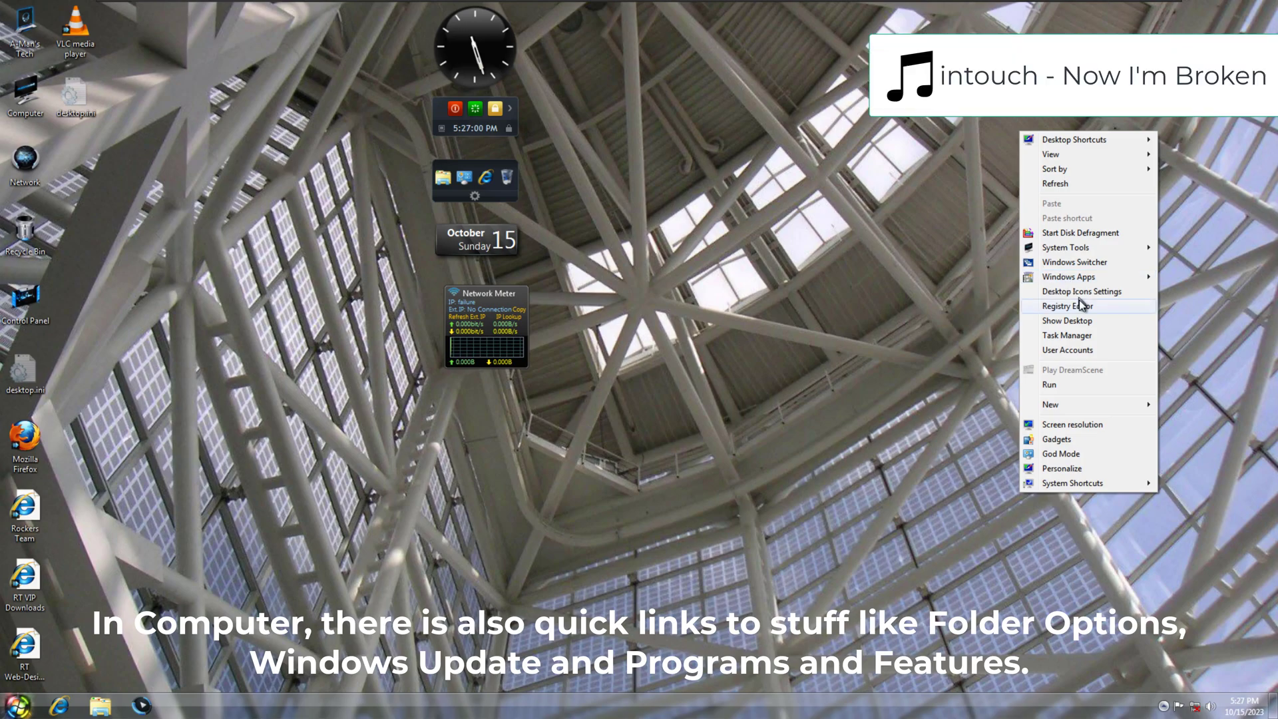
pyautogui.click(1092, 262)
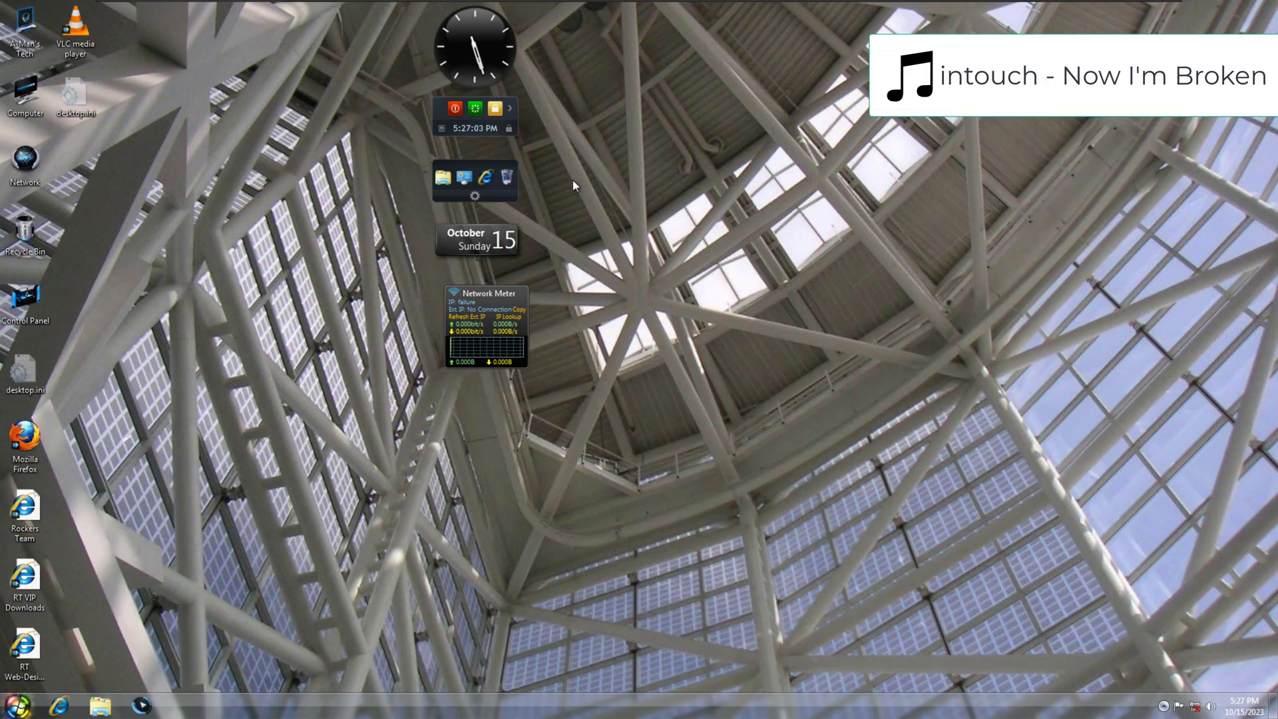
pyautogui.rightClick(624, 197)
pyautogui.click(674, 330)
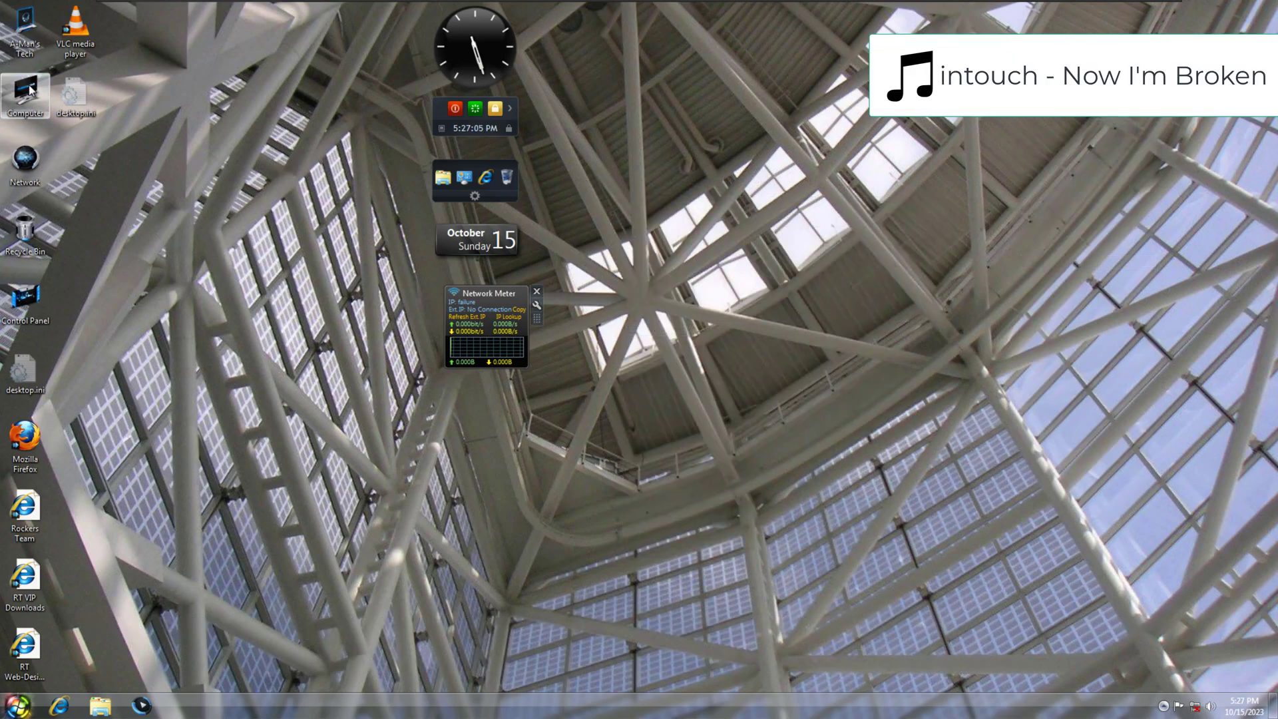
# - Open the Computer and Network windows and cycle through them in the Windows Switcher's 3D view
pyautogui.doubleClick(30, 90)
pyautogui.doubleClick(25, 160)
pyautogui.rightClick(834, 76)
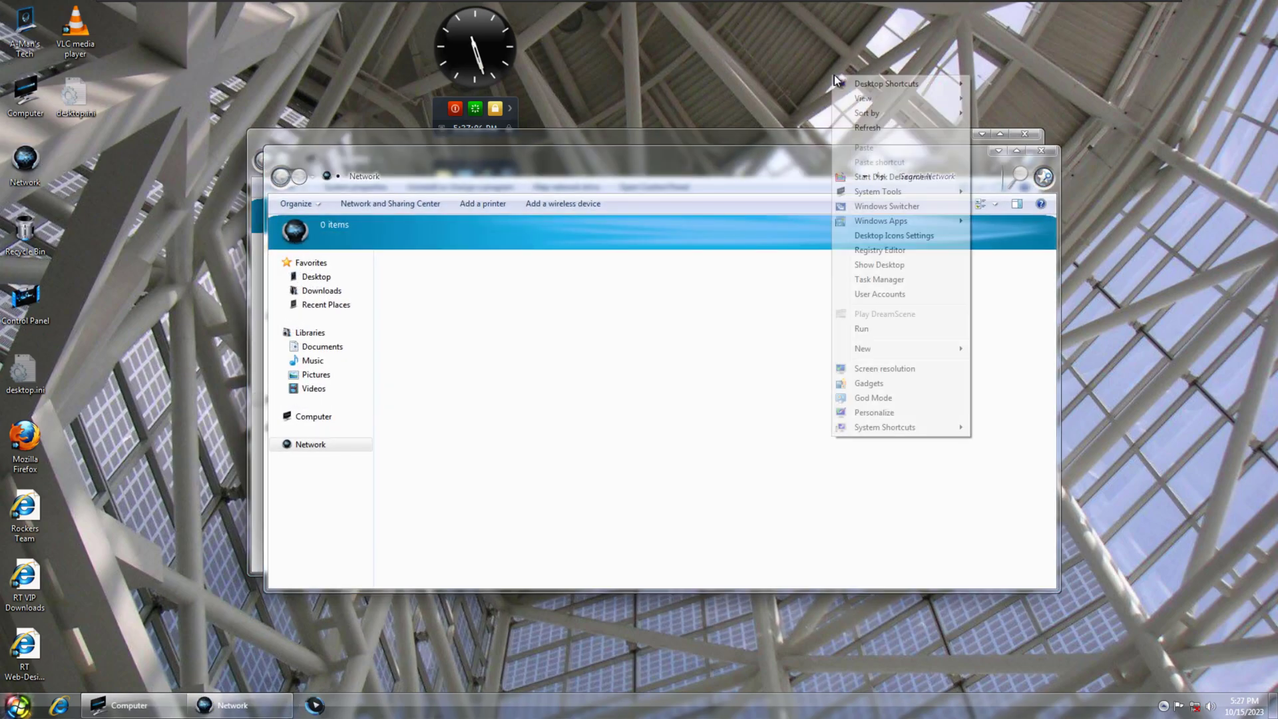
pyautogui.click(921, 205)
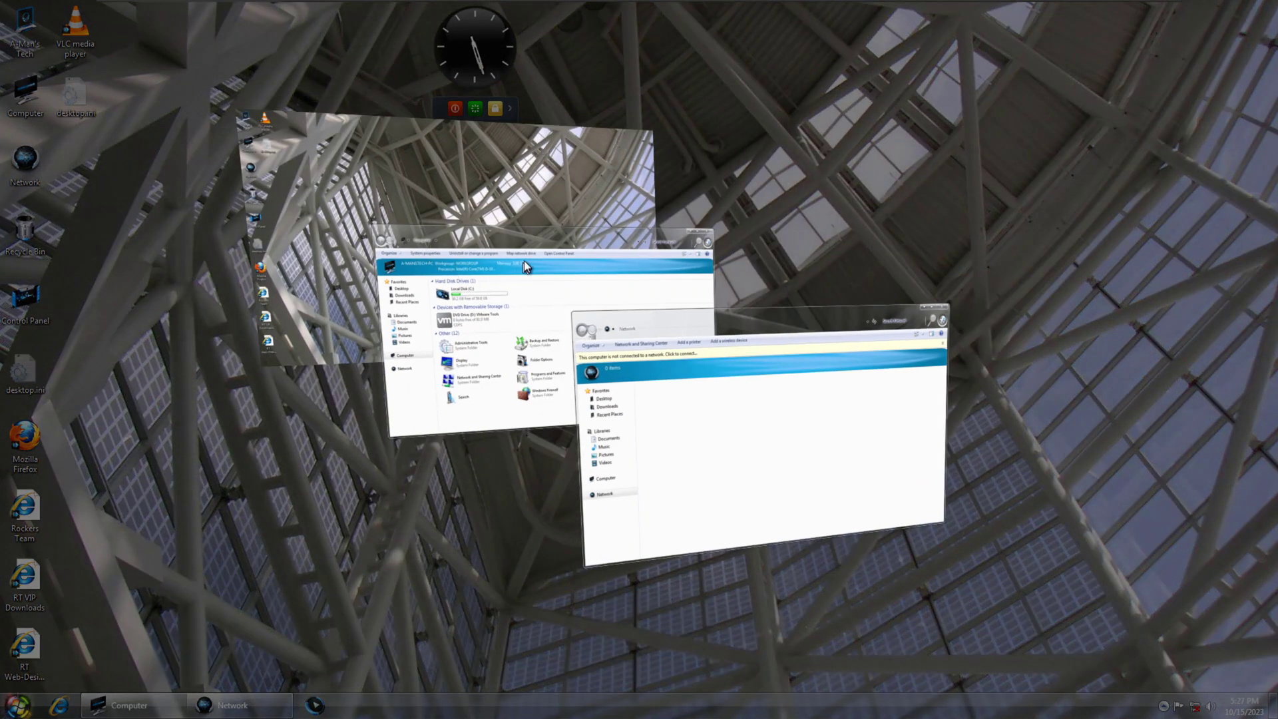
pyautogui.press('Tab')
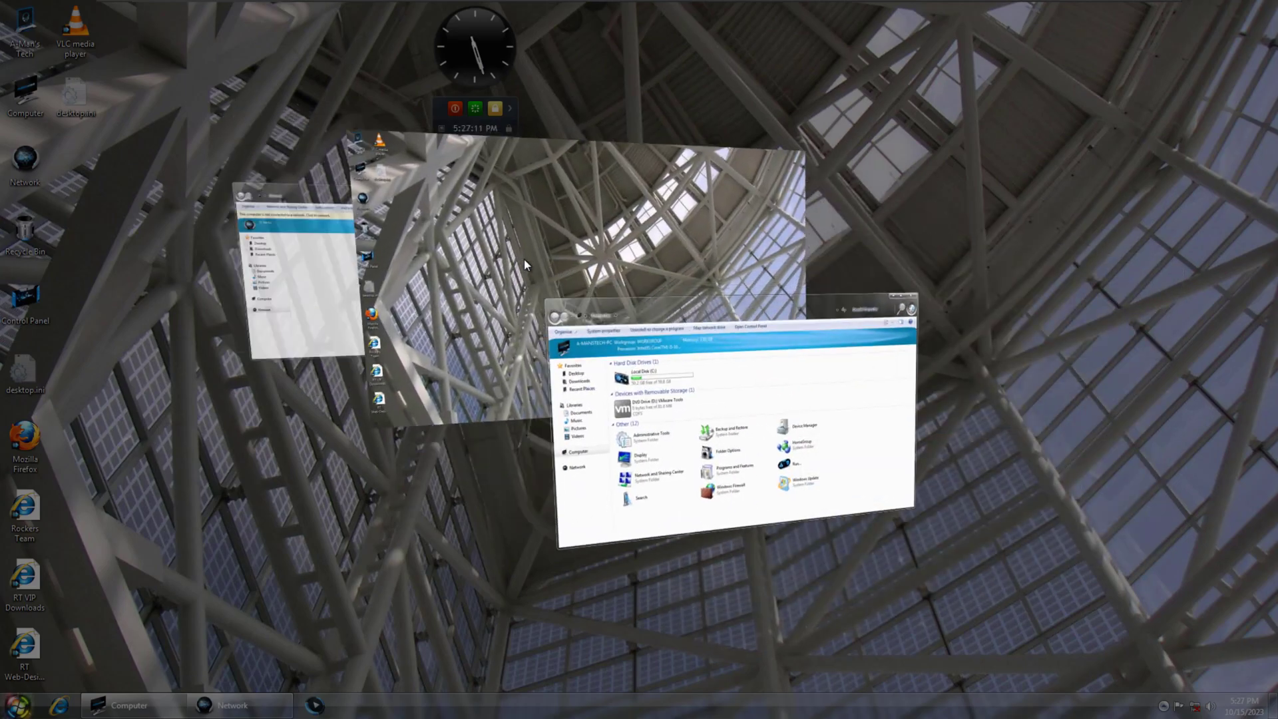
pyautogui.press('Tab')
pyautogui.press('Tab')
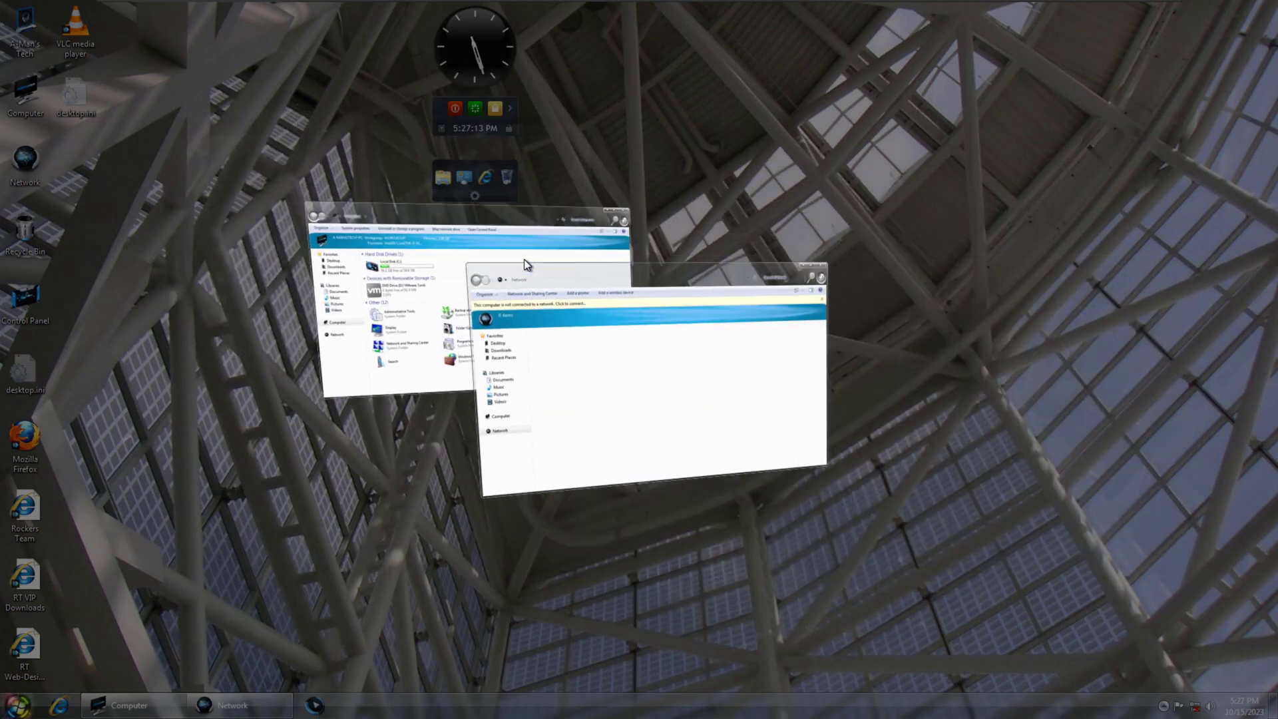
# - Leave the Windows Switcher and close the Network and Computer windows
pyautogui.click(841, 436)
pyautogui.hotkey('alt', 'F4')
pyautogui.click(1049, 153)
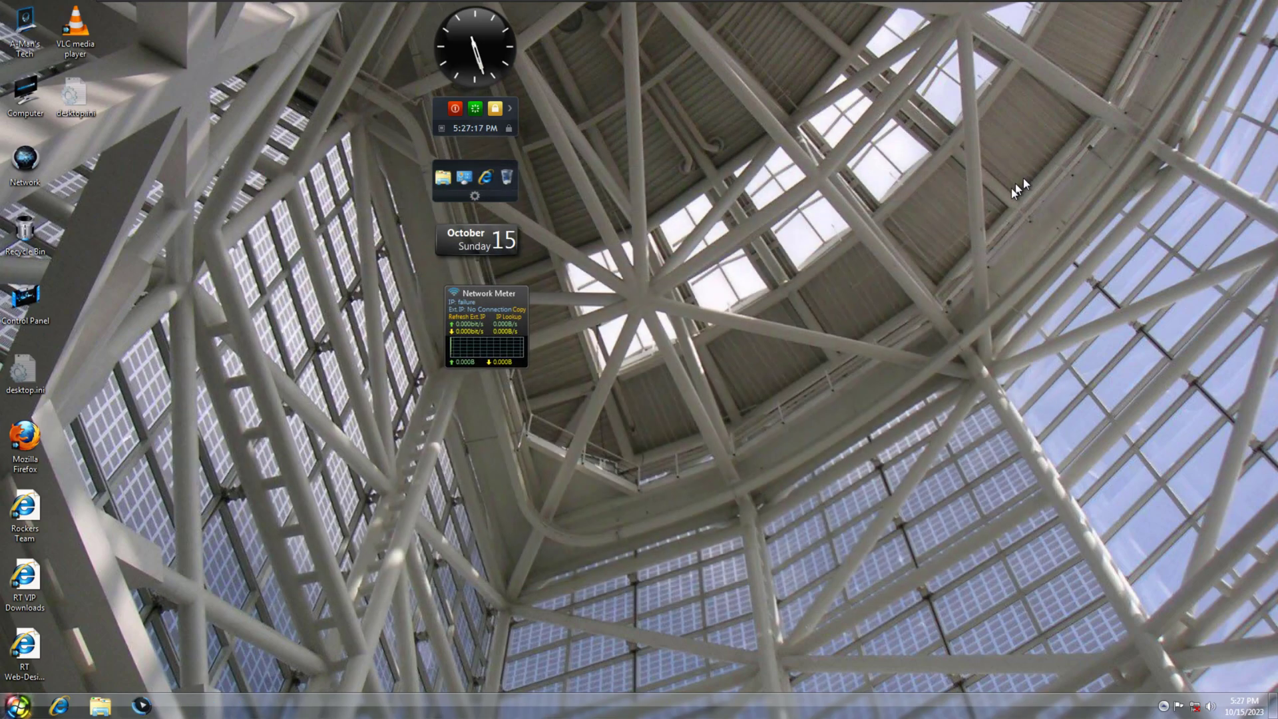
# - View the hidden notification icons and the taskbar clock's calendar, and dismiss them
pyautogui.click(1163, 705)
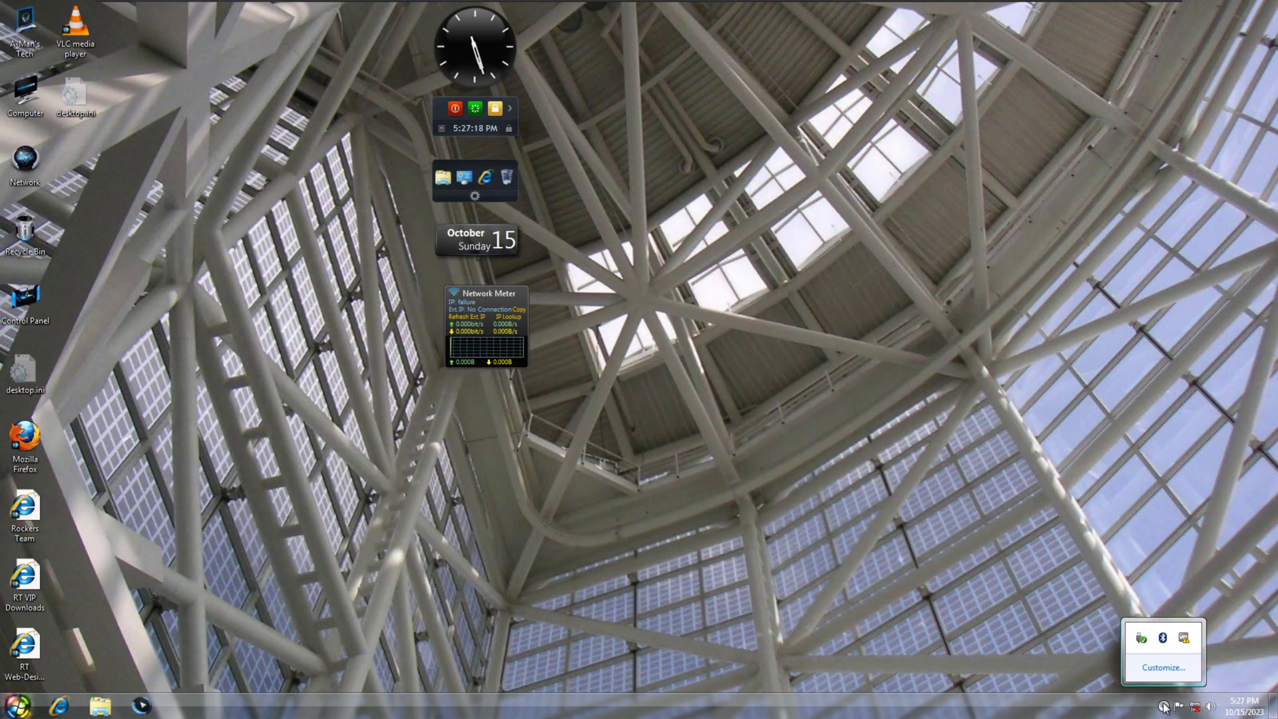
pyautogui.click(1261, 708)
pyautogui.click(385, 338)
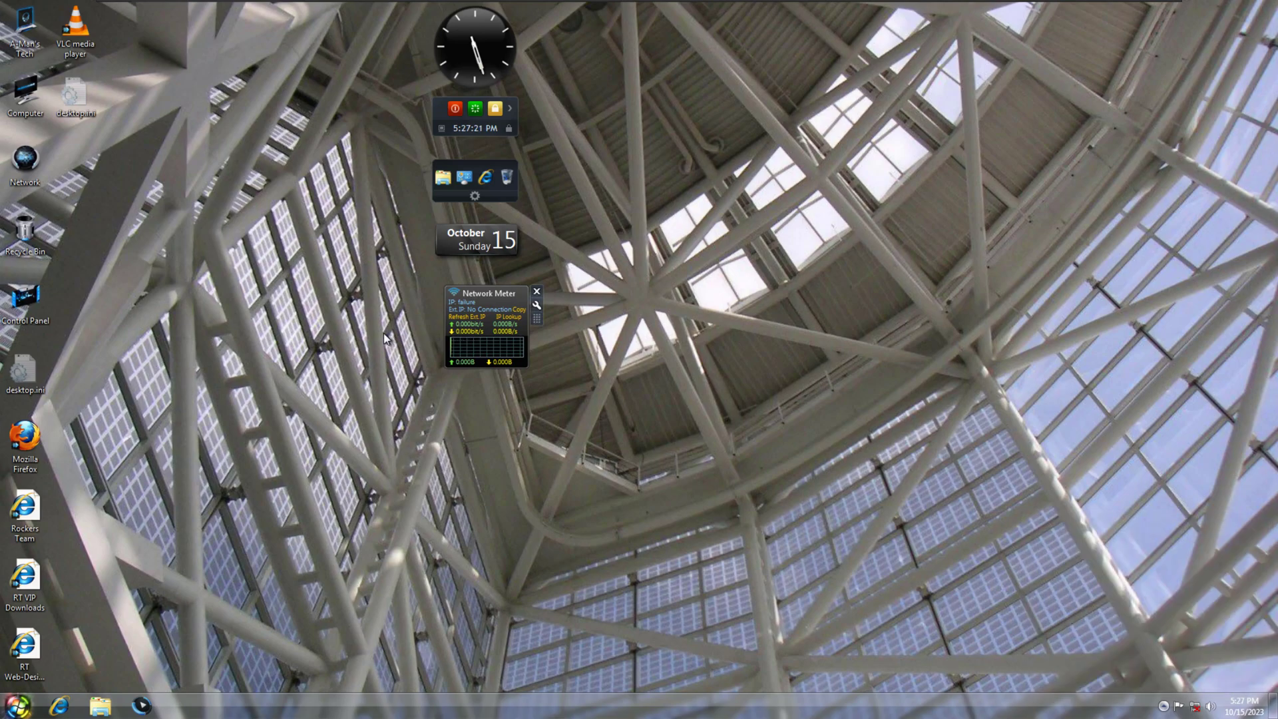
# - Add the Animated American Flag gadget from the Gadget Gallery to the desktop and view its options without changing them
pyautogui.rightClick(474, 61)
pyautogui.click(506, 65)
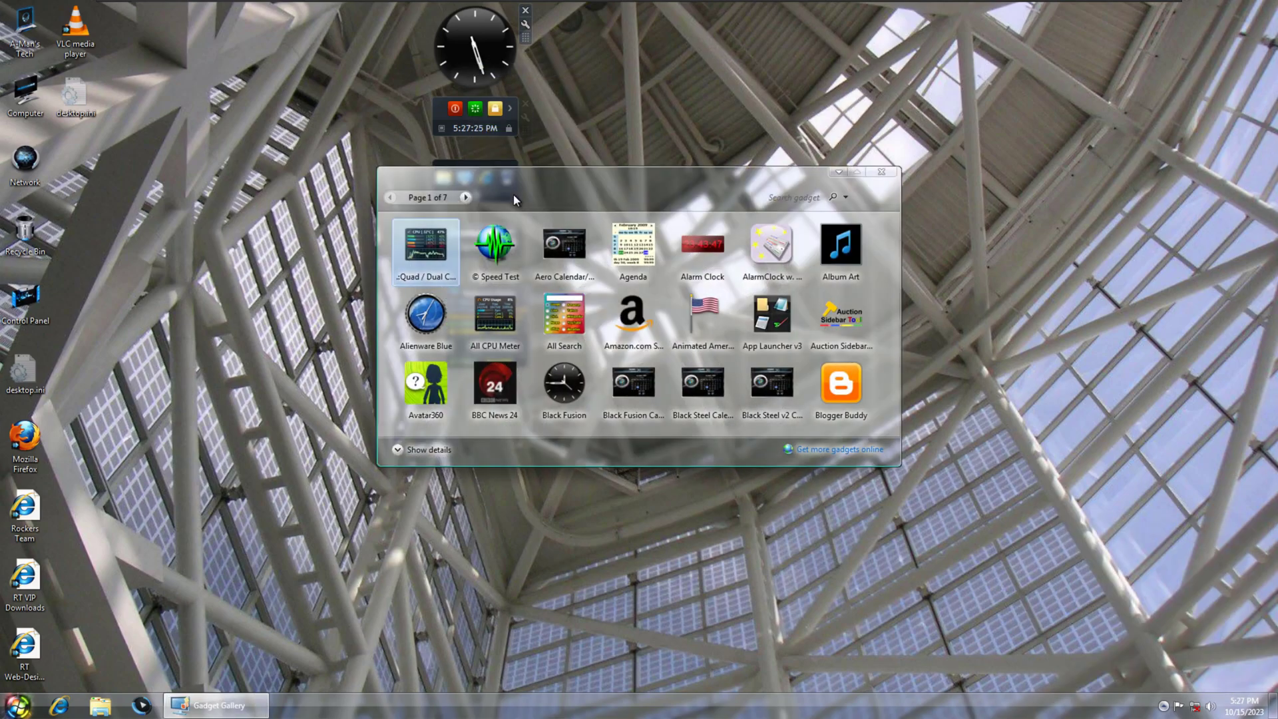
pyautogui.moveTo(704, 313); pyautogui.dragTo(707, 141)
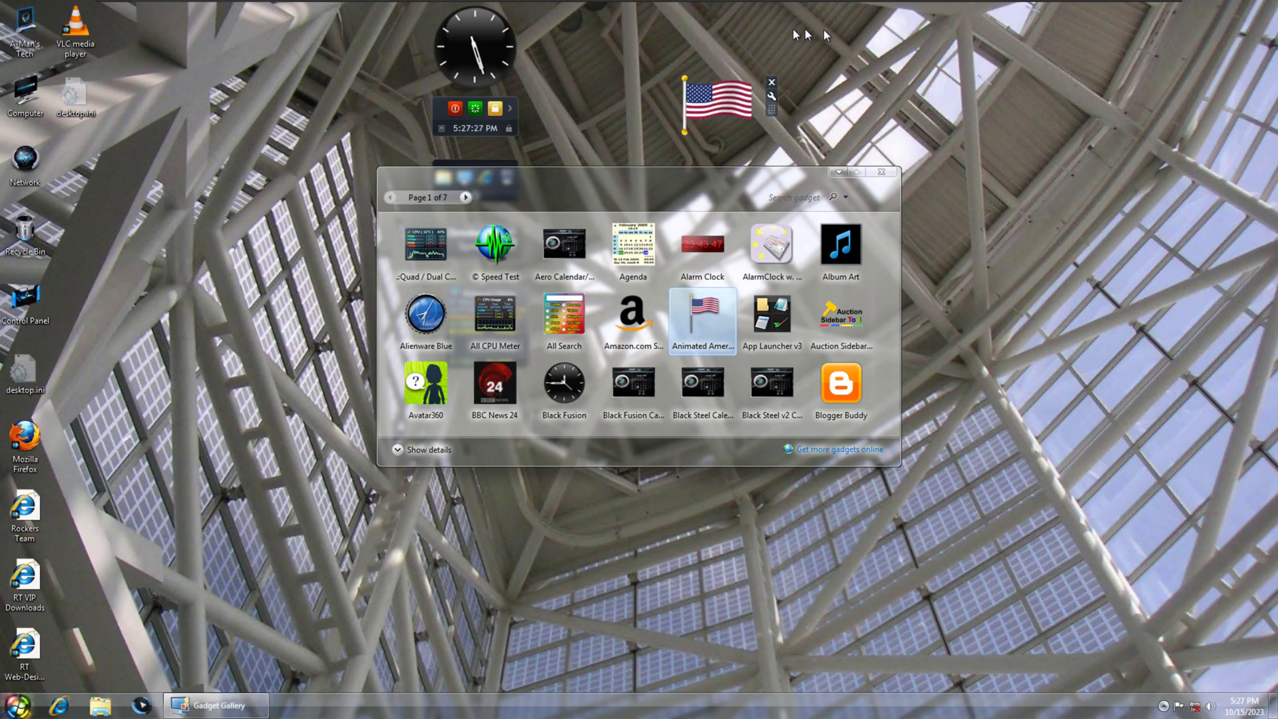
pyautogui.click(772, 96)
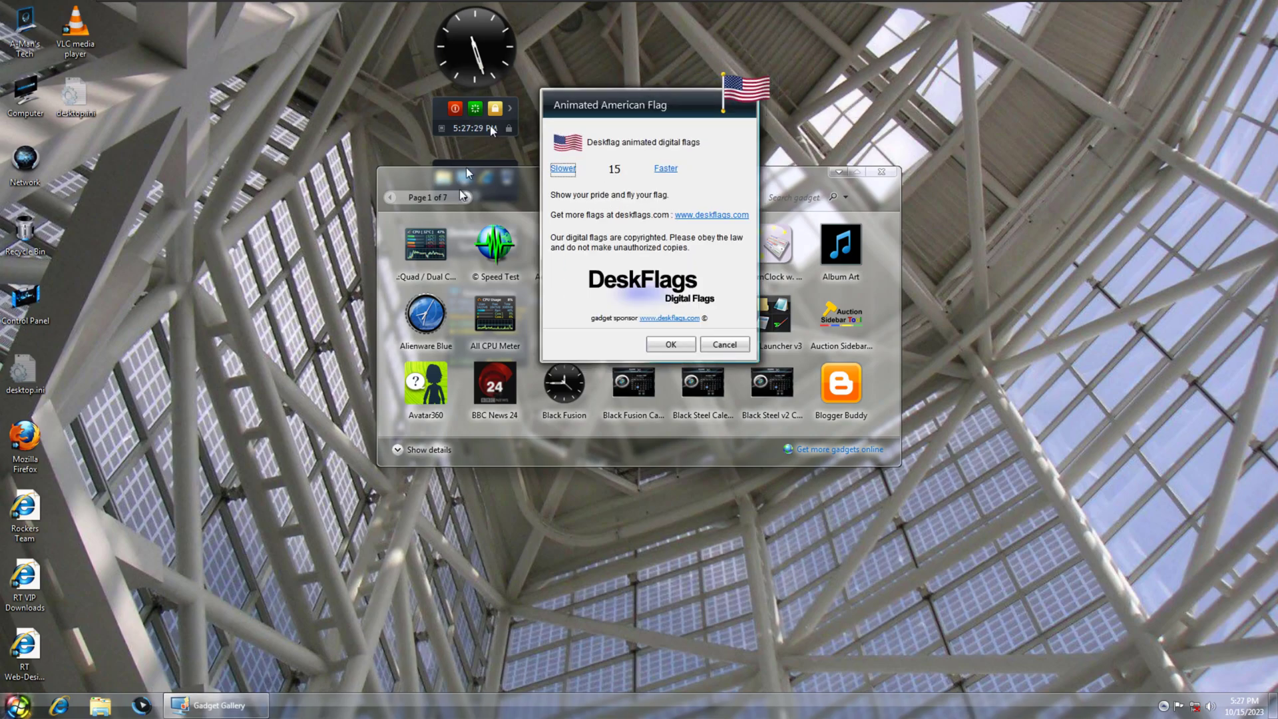
pyautogui.click(722, 343)
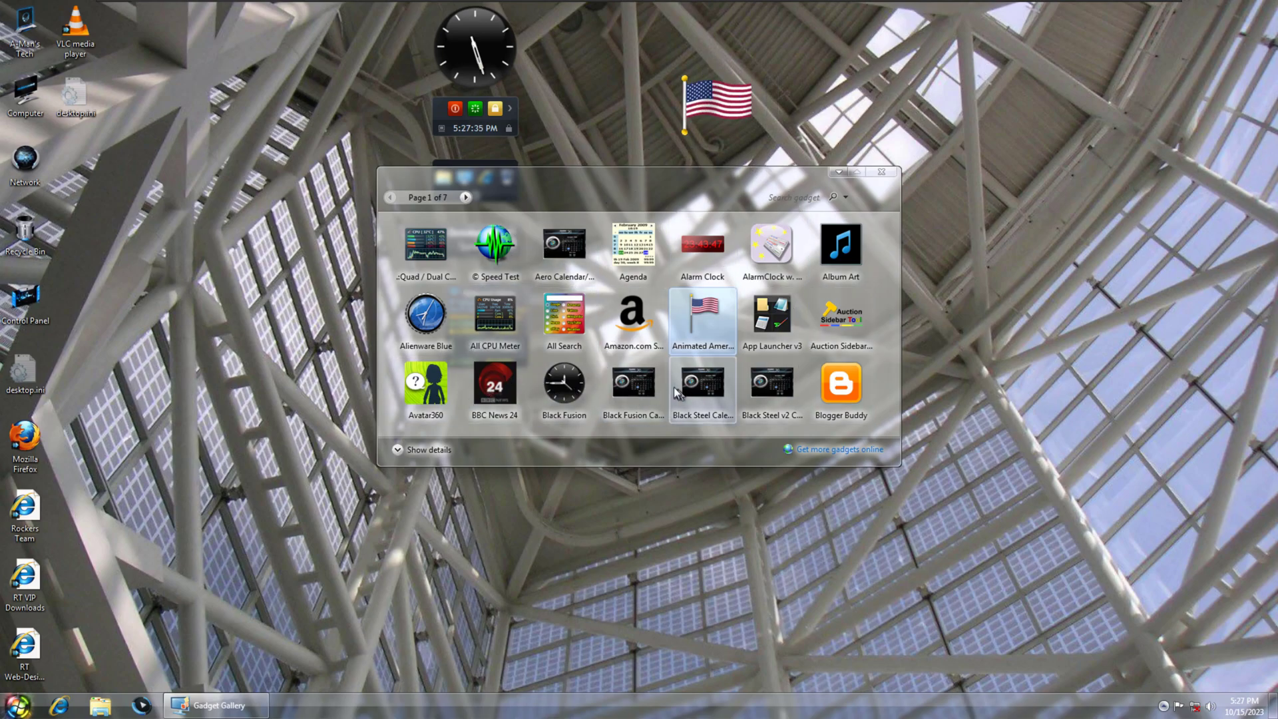
# - Add the Black Fusion calendar gadget to the desktop and remove it again
pyautogui.moveTo(632, 383); pyautogui.dragTo(182, 267)
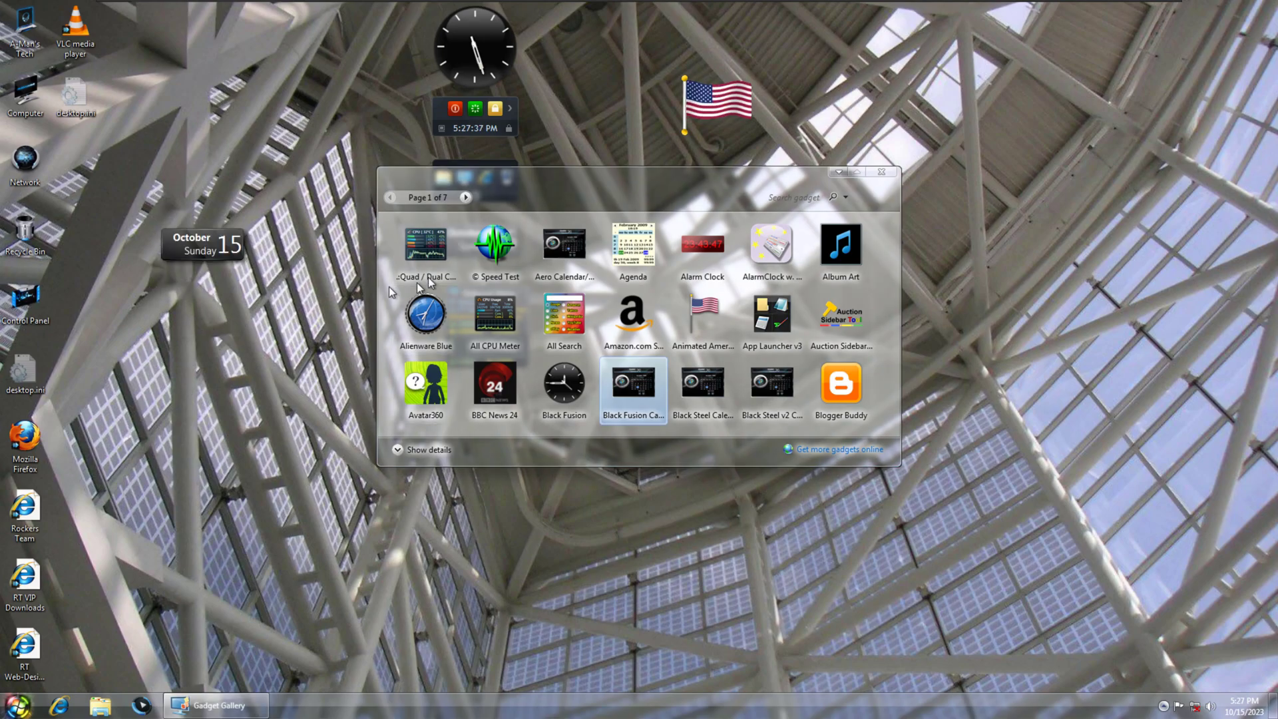
pyautogui.click(254, 234)
# - Add the Black Steel calendar gadget to the desktop, enlarge it and advance its selected date to October 29
pyautogui.moveTo(703, 383); pyautogui.dragTo(303, 280)
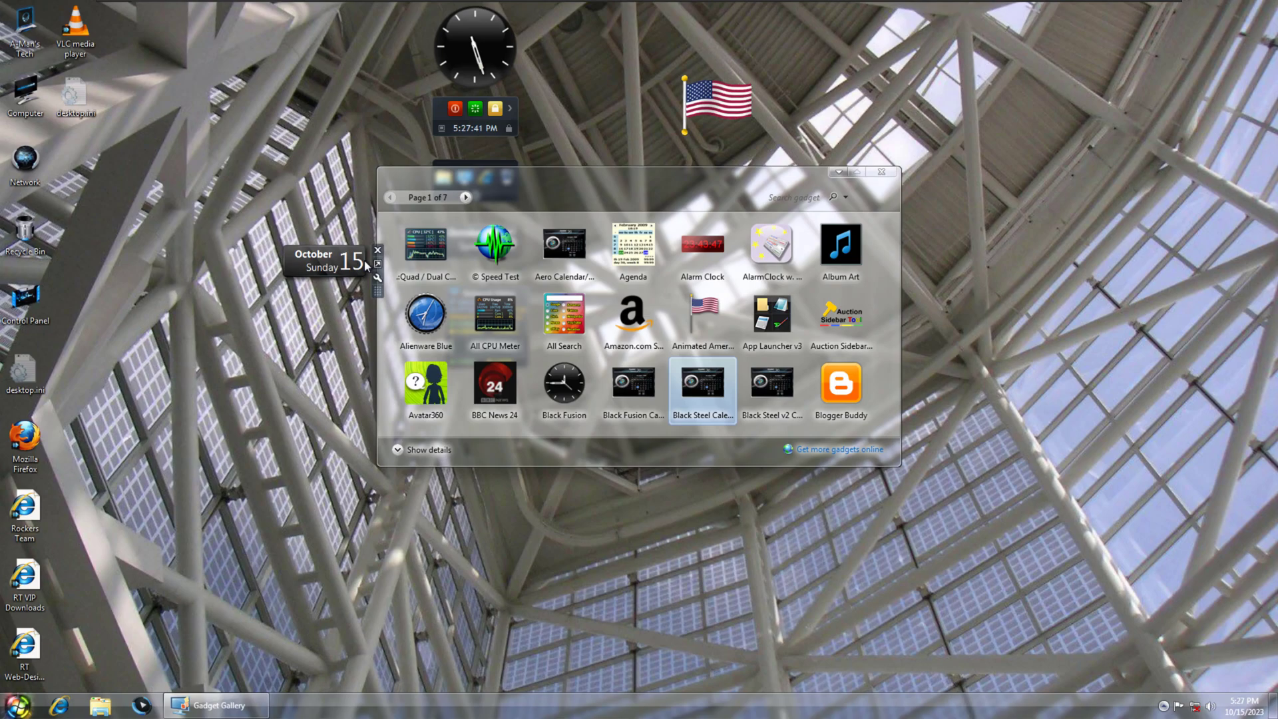
pyautogui.click(377, 265)
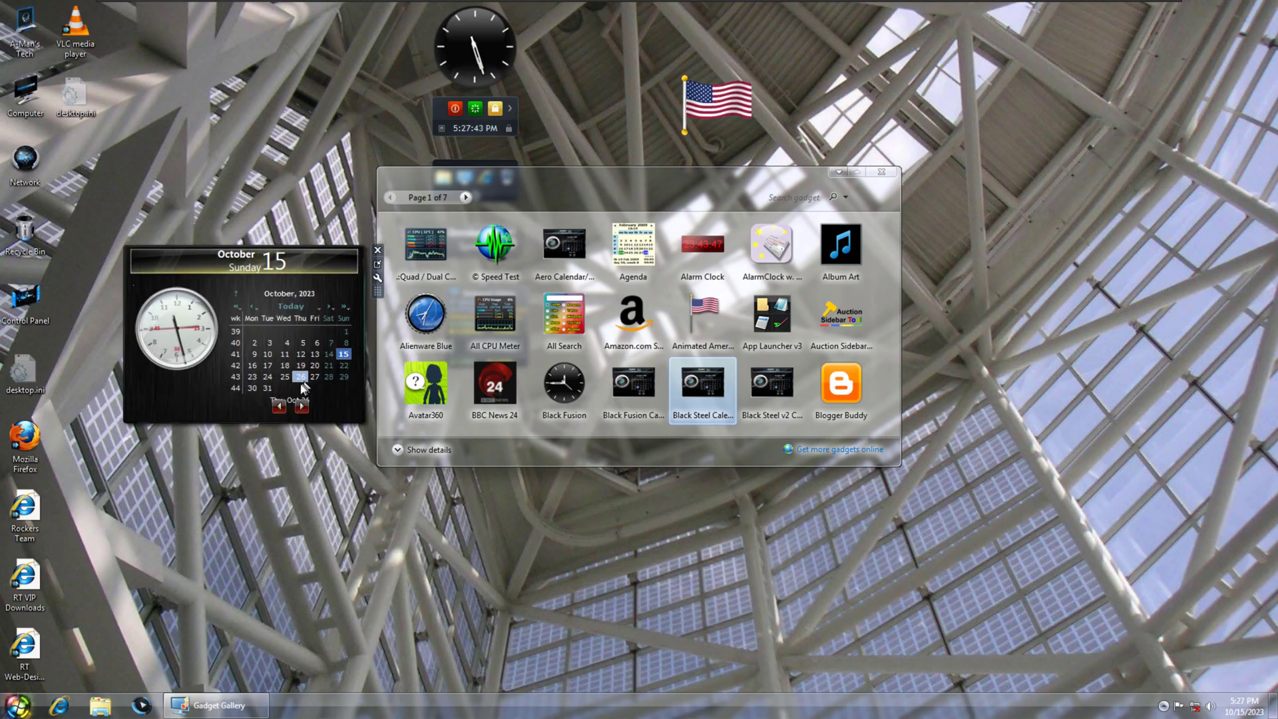
pyautogui.click(300, 407)
pyautogui.click(300, 408)
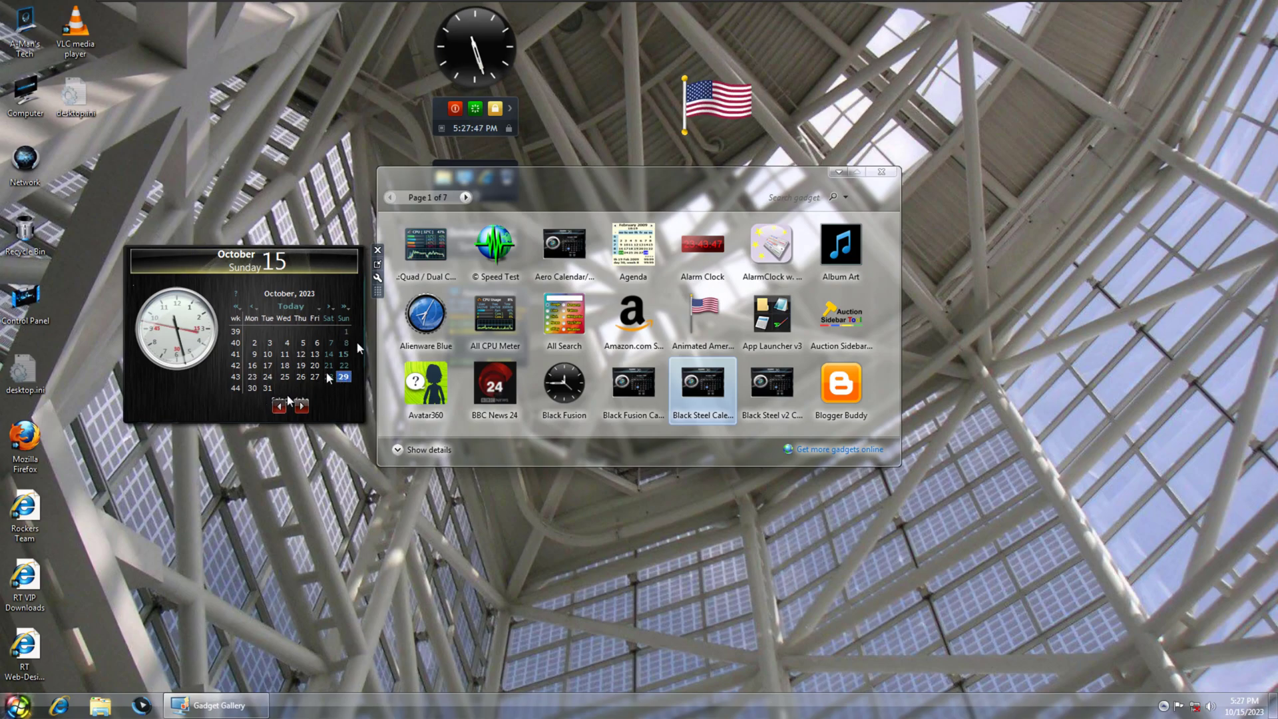
# - Add the Computer Status gadget from page 2 of the Gadget Gallery beside the flag gadget
pyautogui.click(466, 197)
pyautogui.moveTo(629, 176); pyautogui.dragTo(749, 178)
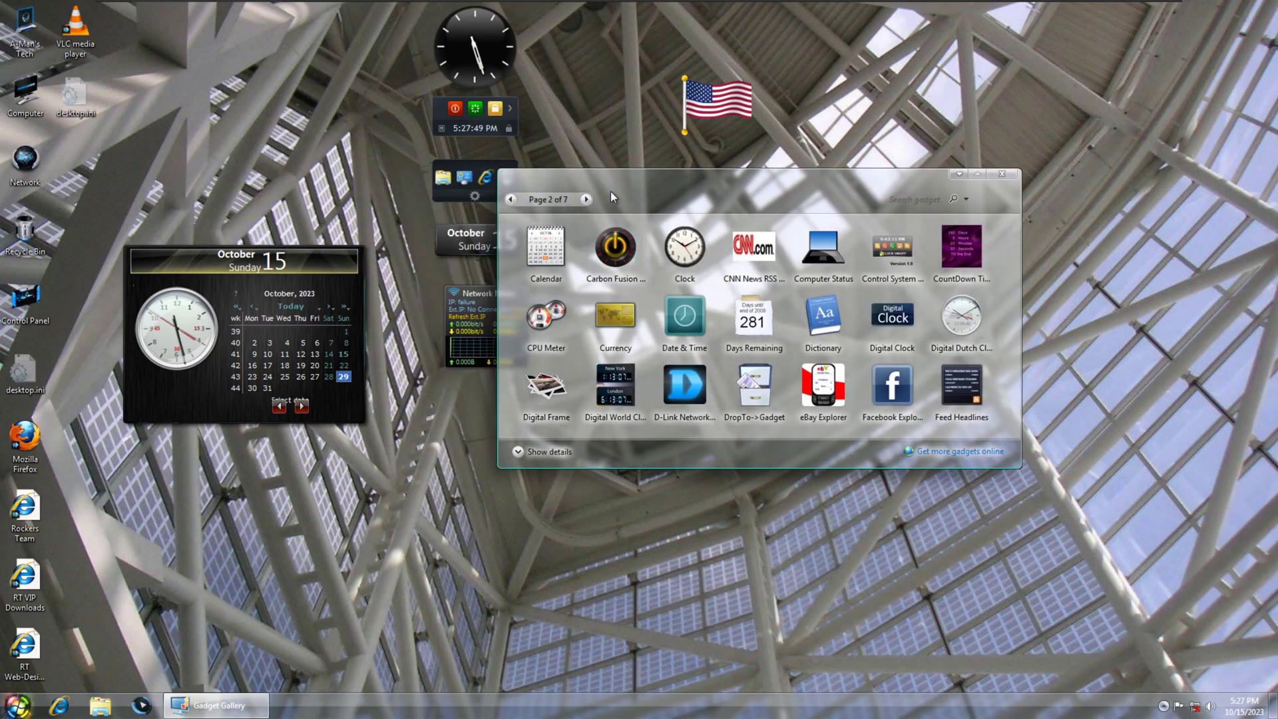
pyautogui.moveTo(823, 250); pyautogui.dragTo(683, 126)
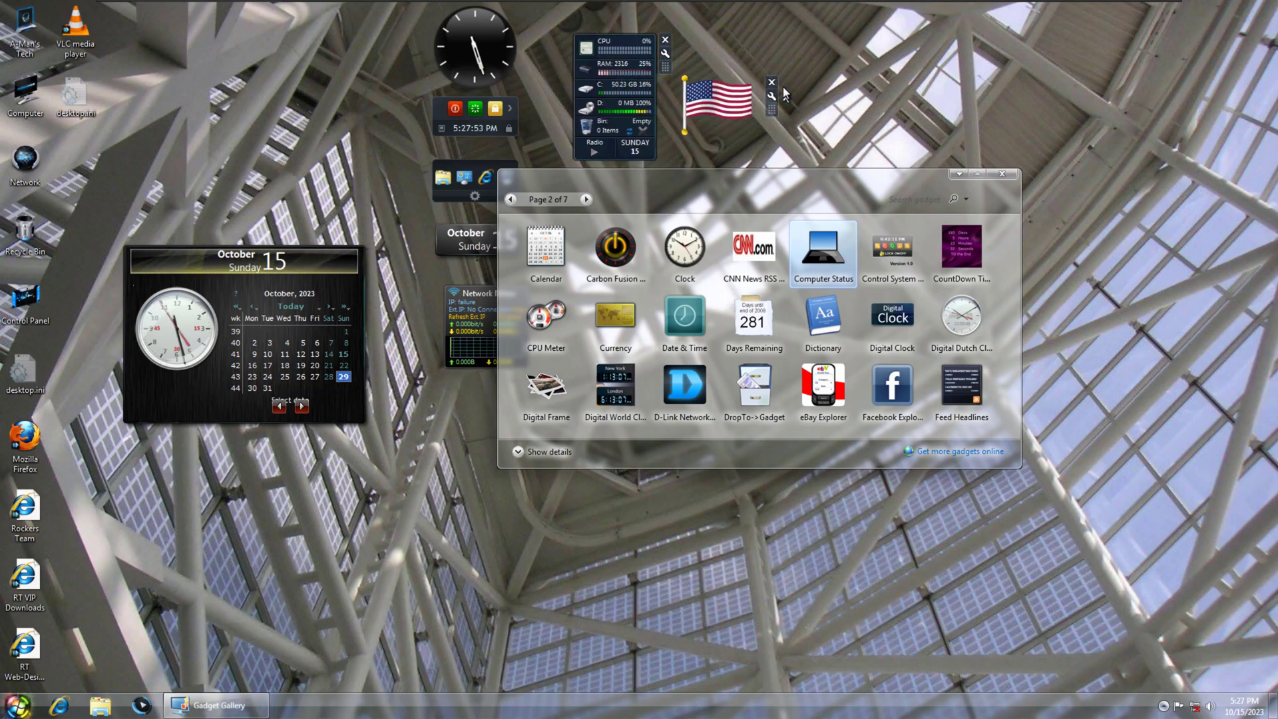
# - Move the Black Steel calendar gadget over the flag gadget's spot, and close the Gadget Gallery after viewing page 3
pyautogui.moveTo(281, 313); pyautogui.dragTo(839, 73)
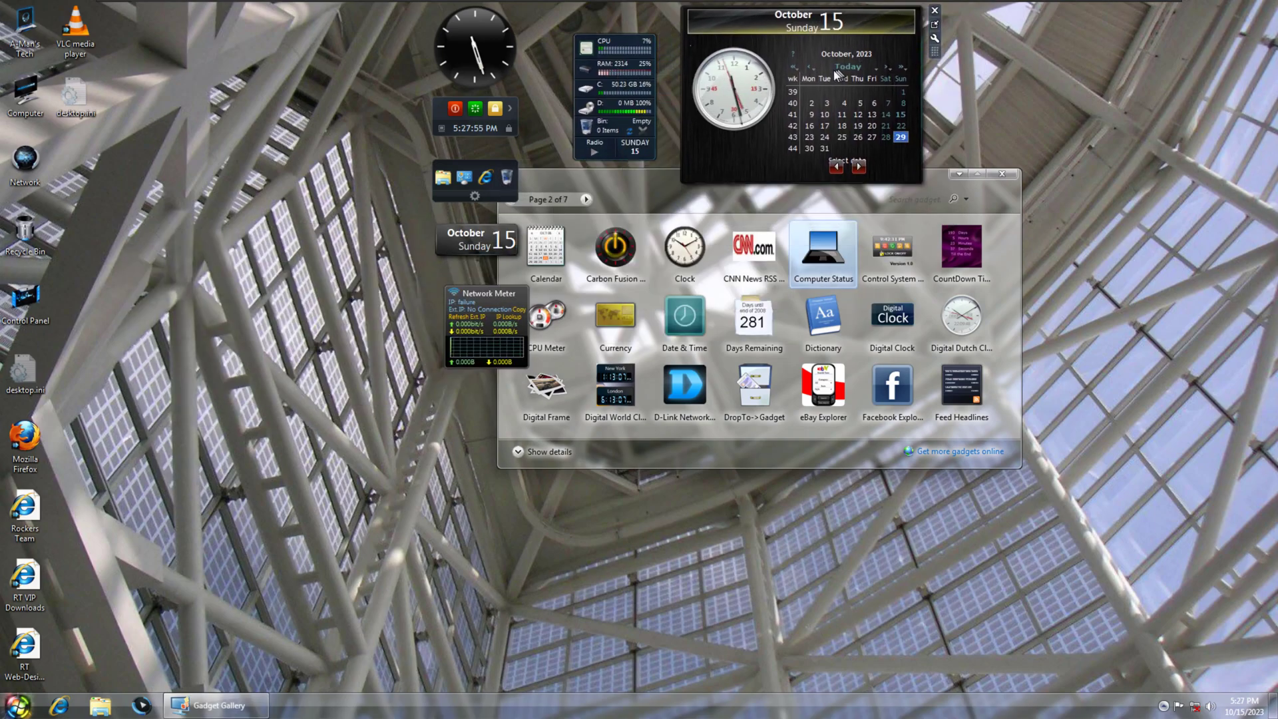
pyautogui.moveTo(696, 195); pyautogui.dragTo(730, 288)
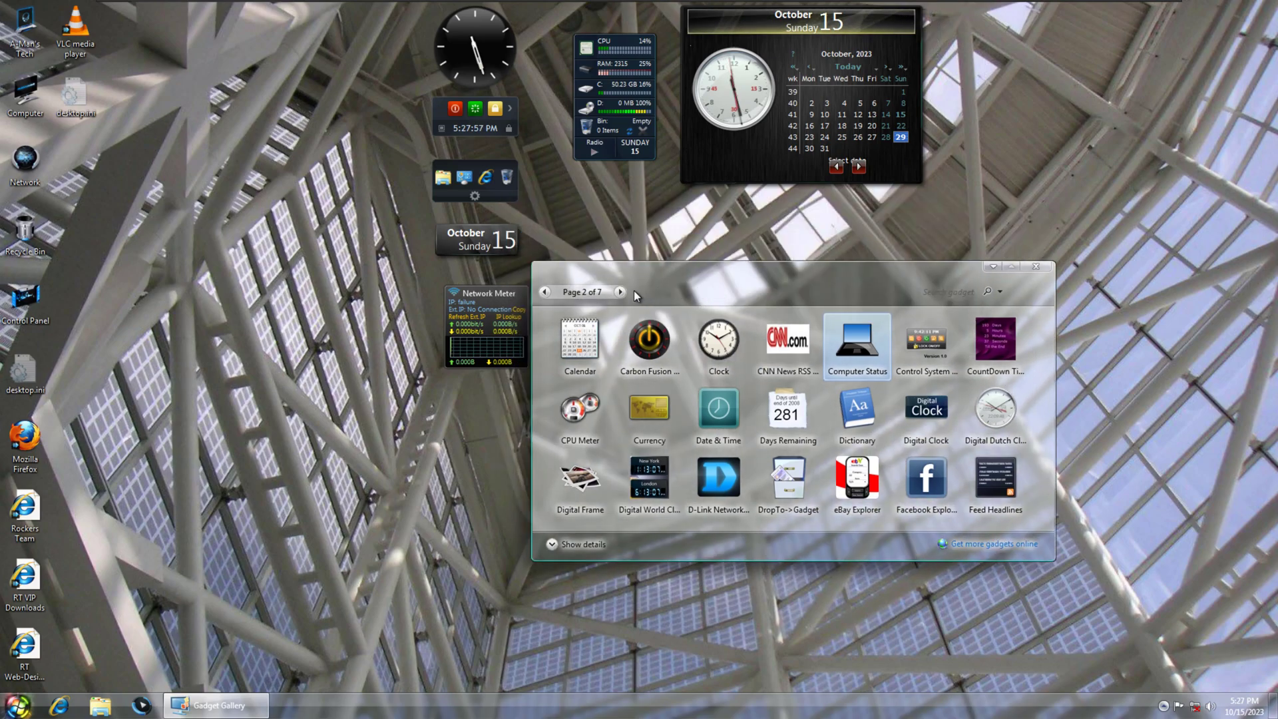
pyautogui.click(622, 292)
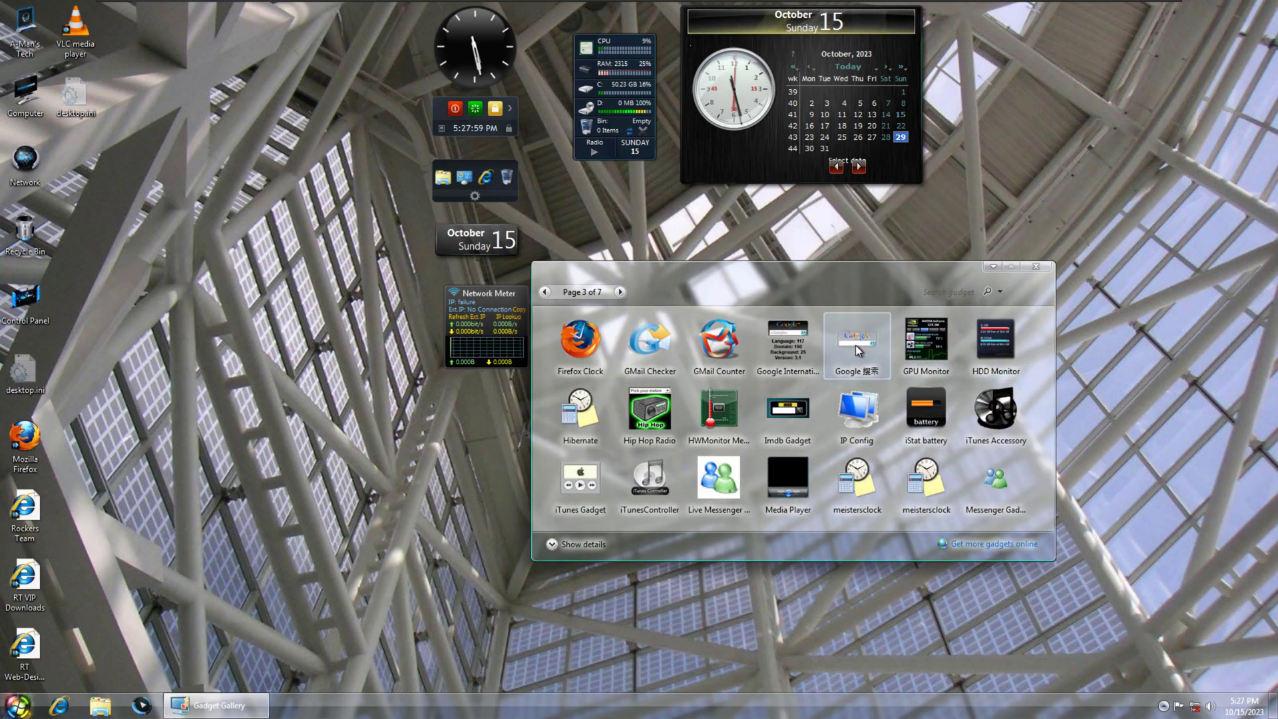
pyautogui.click(1046, 269)
# - View the Start Menu and Toolbars settings in Taskbar and Start Menu Properties and close the dialog without changes
pyautogui.rightClick(222, 708)
pyautogui.click(253, 693)
pyautogui.click(56, 422)
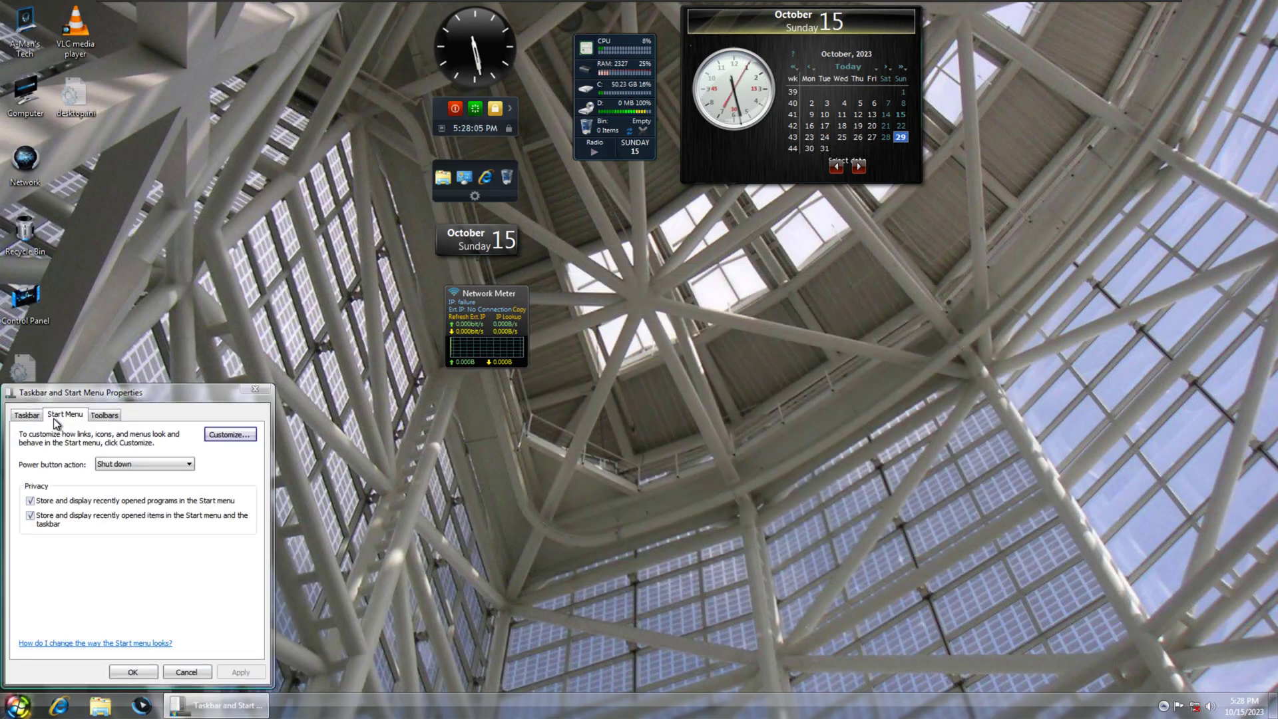
pyautogui.click(104, 417)
pyautogui.click(200, 672)
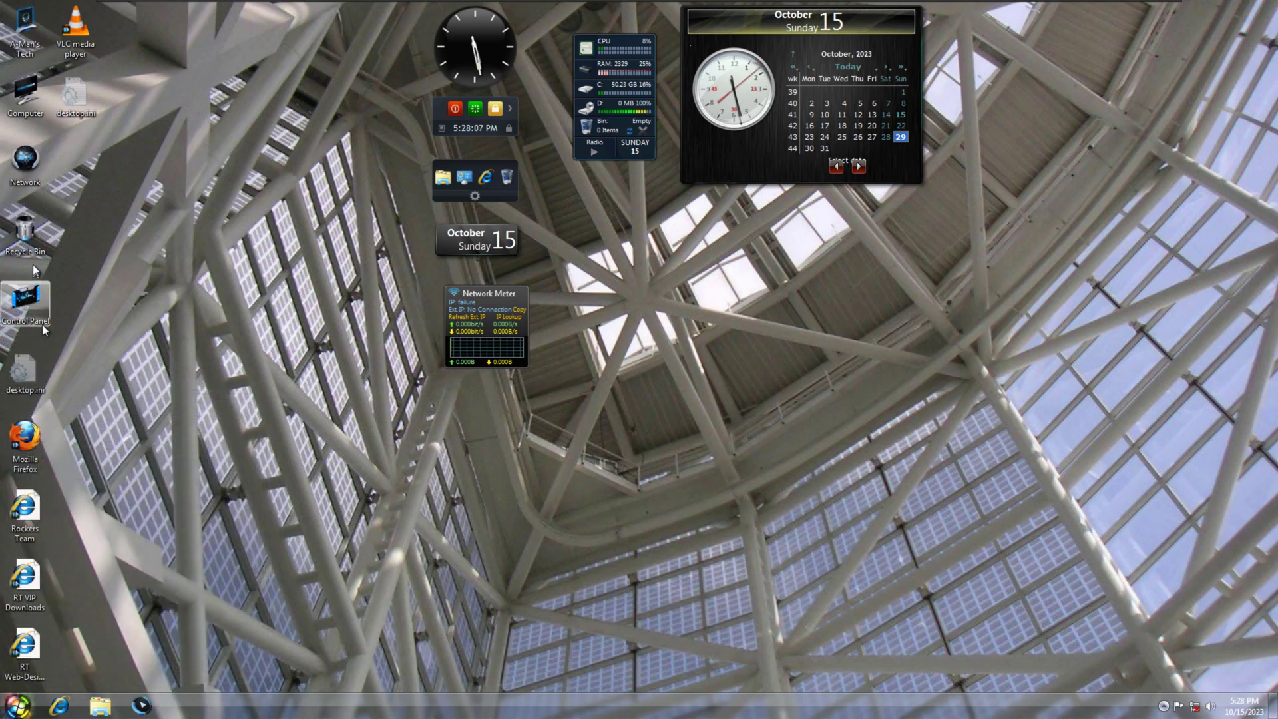
# - Run setup.exe from the DVD drive's AutoPlay prompt and launch the Registry Tweaks from the Windows 7 Alienware 2010 autorun
pyautogui.click(20, 45)
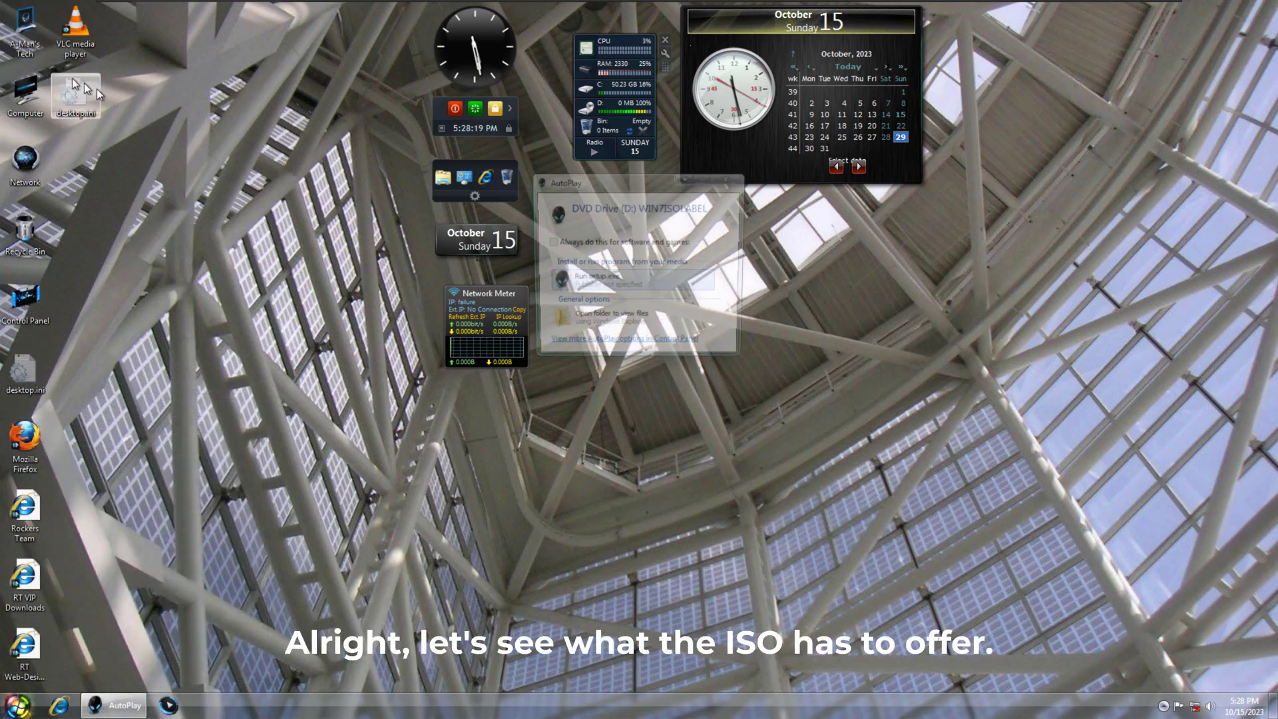
pyautogui.click(599, 282)
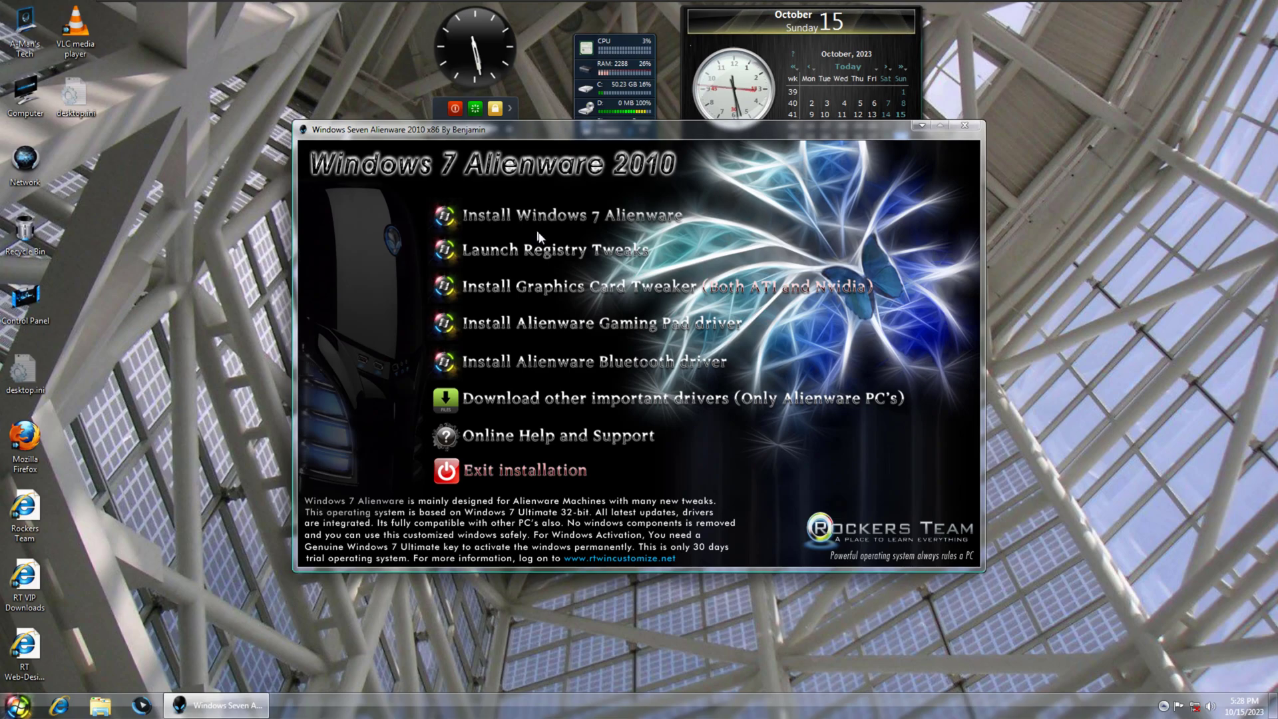
pyautogui.click(517, 258)
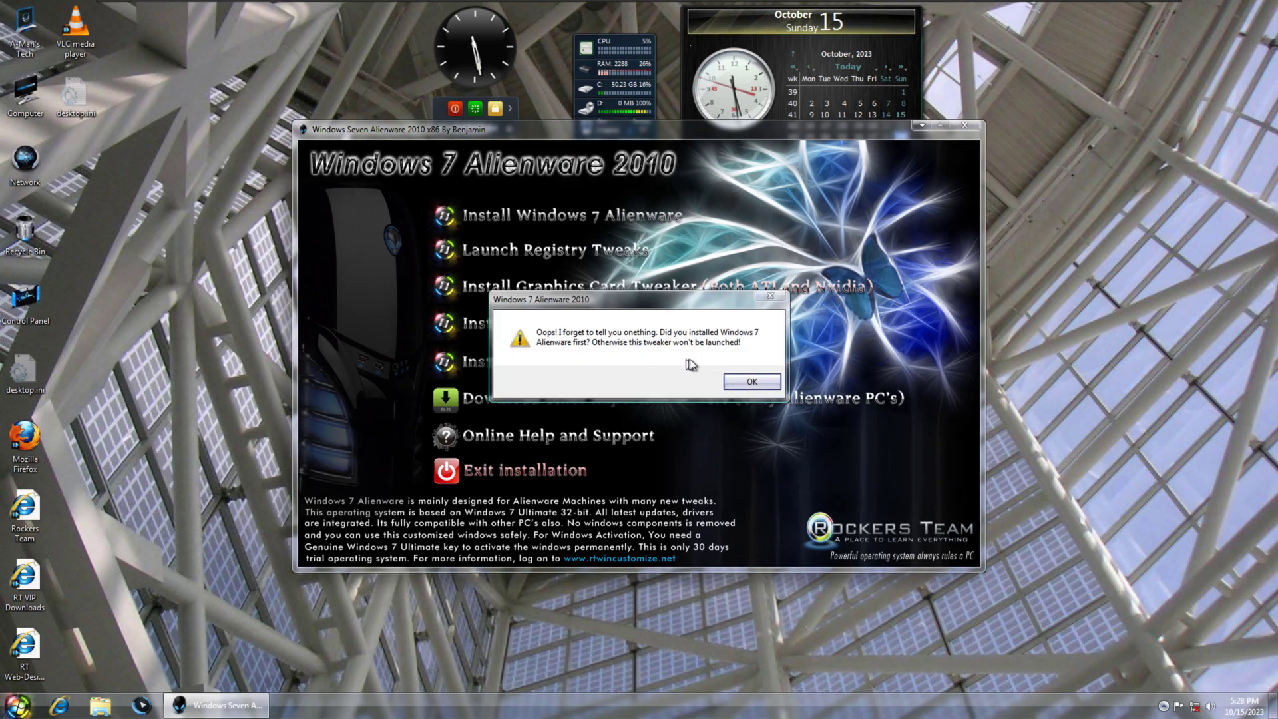
pyautogui.click(740, 383)
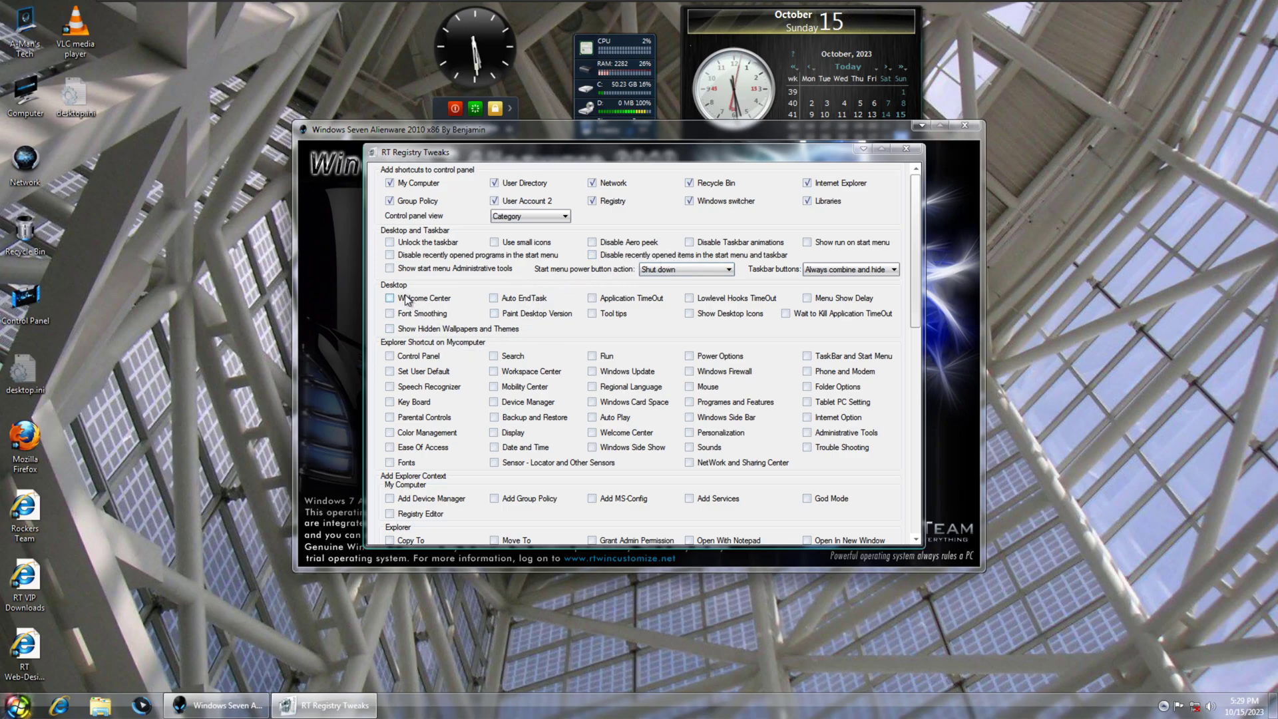
# - Look through the RT Registry Tweaks options and its About information, and close the tool without applying anything
pyautogui.scroll(-7, 885, 326)
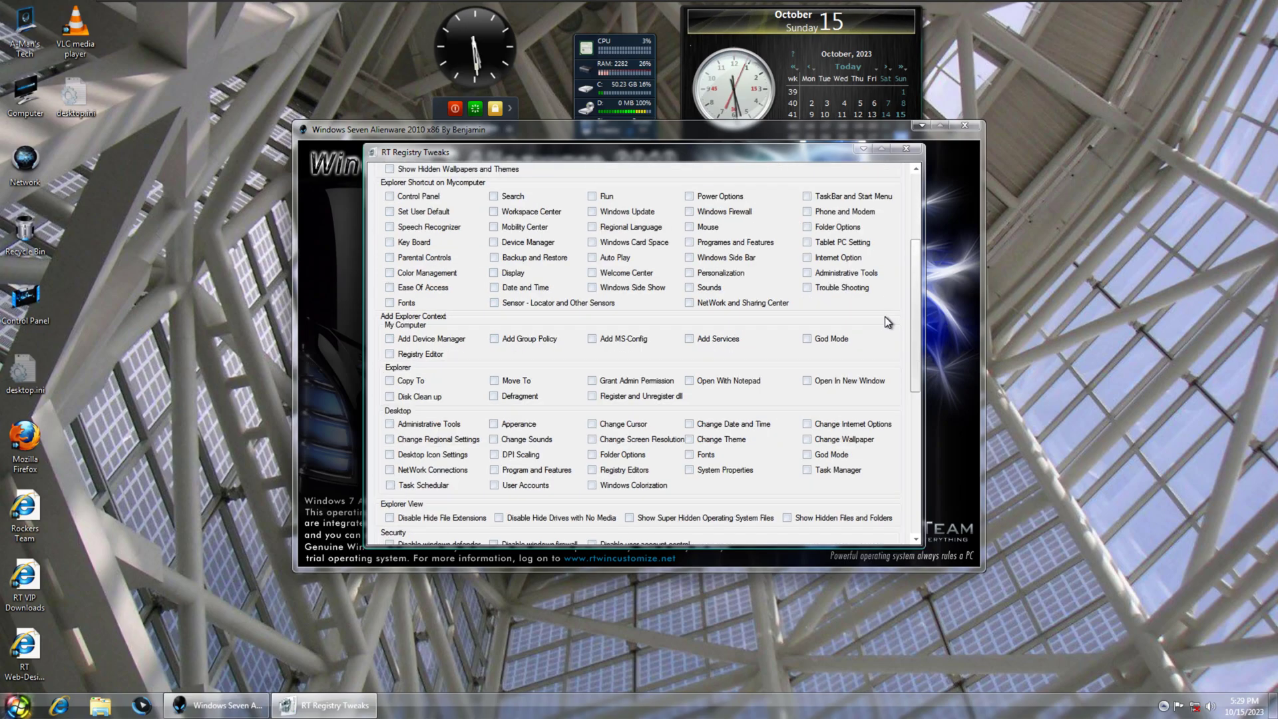
pyautogui.scroll(-4, 792, 333)
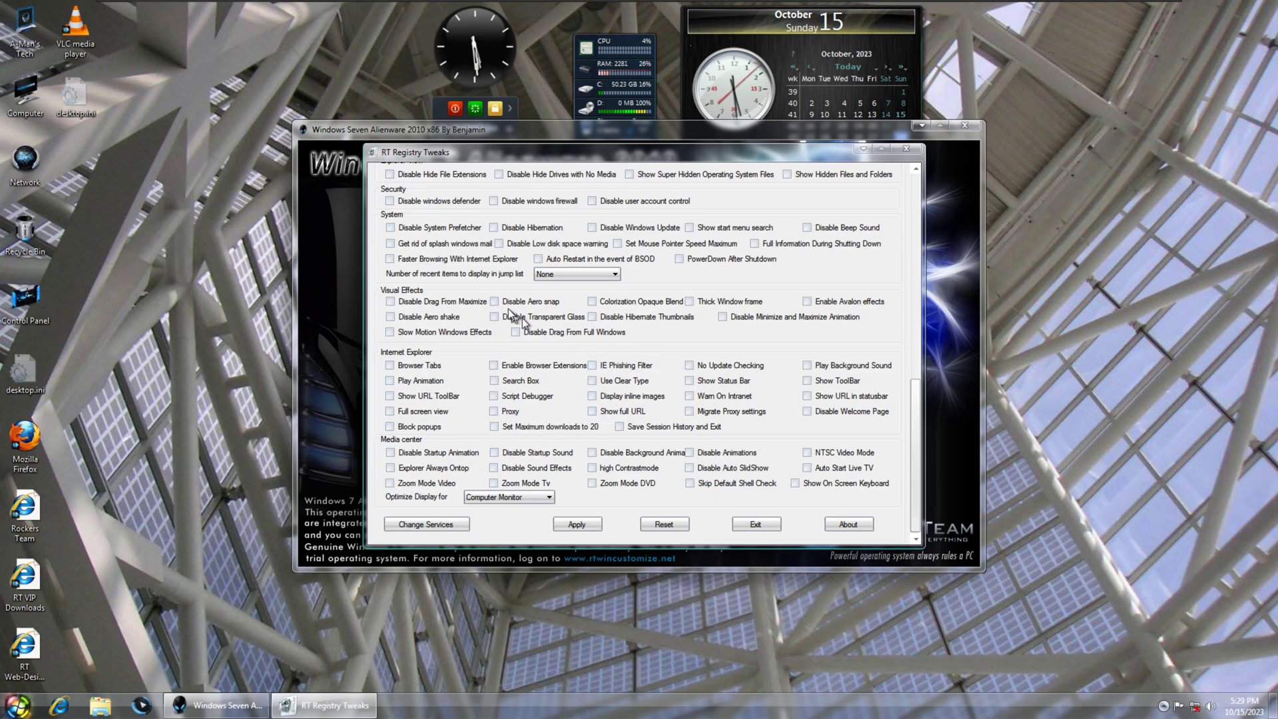
pyautogui.click(849, 525)
pyautogui.click(721, 393)
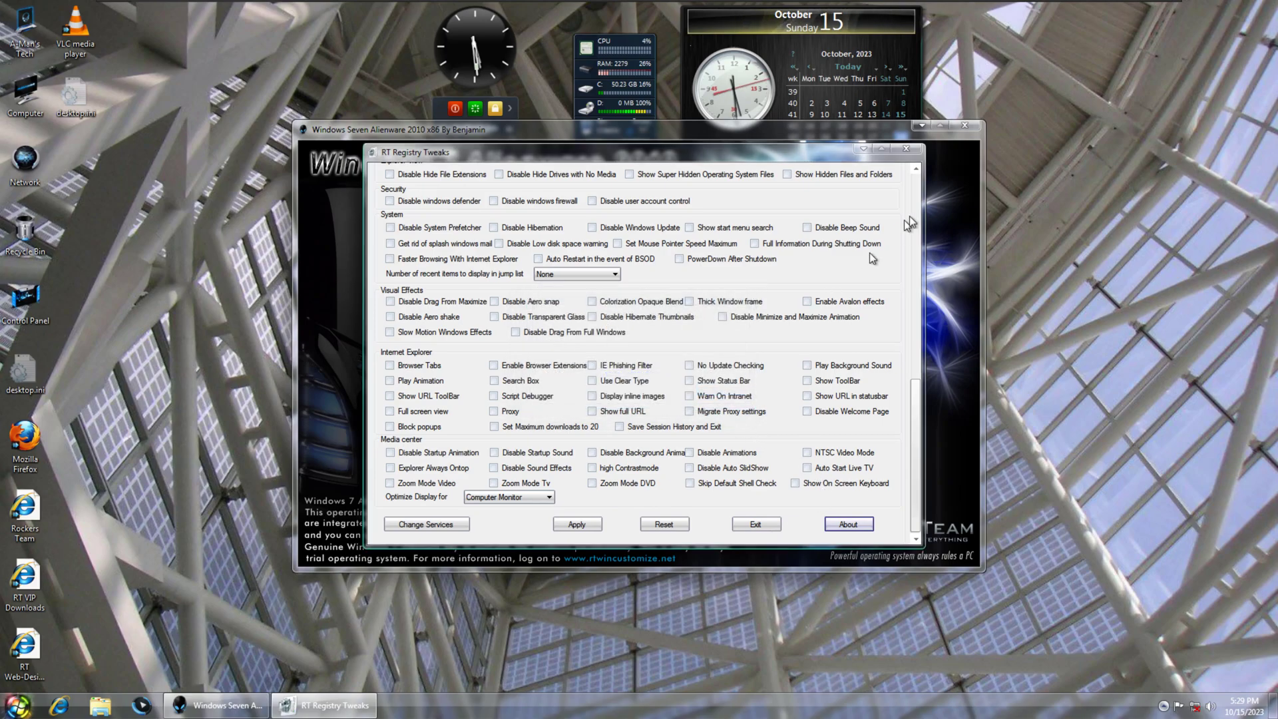
pyautogui.click(917, 151)
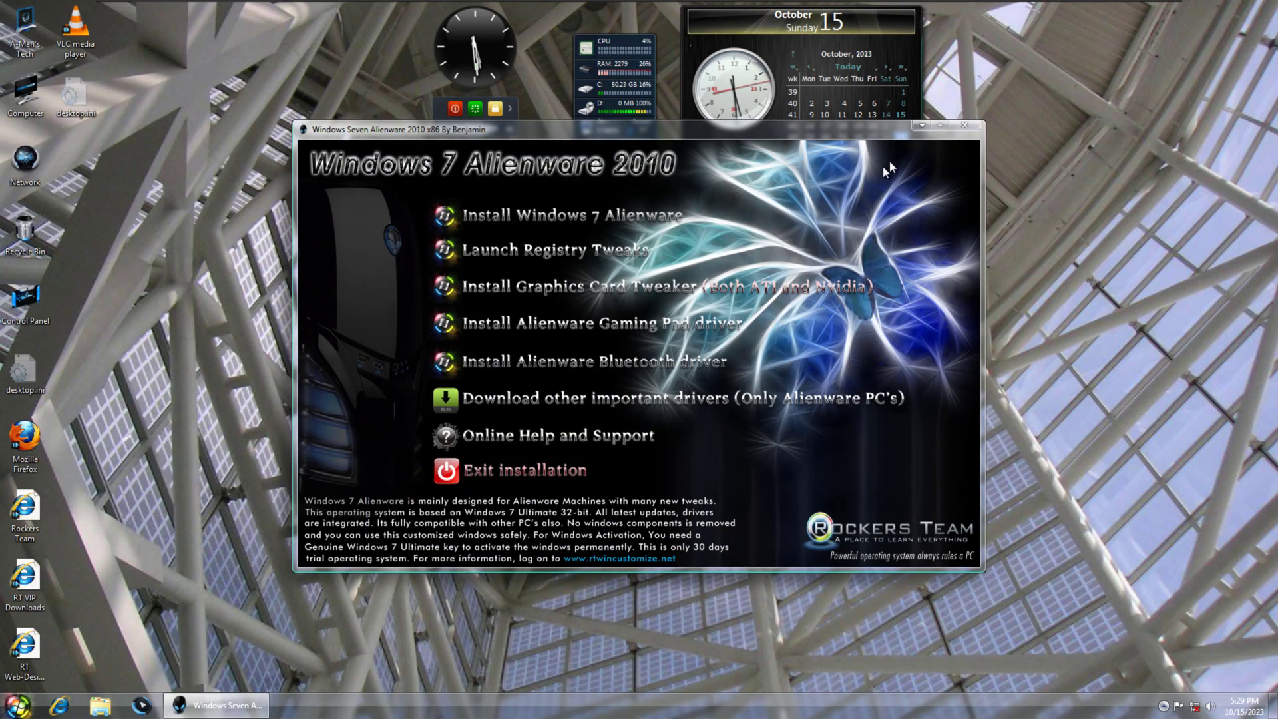
# - Launch the ATI and Nvidia Graphics Card Tweaker and reject the detected VMware SVGA 3D video device
pyautogui.click(590, 288)
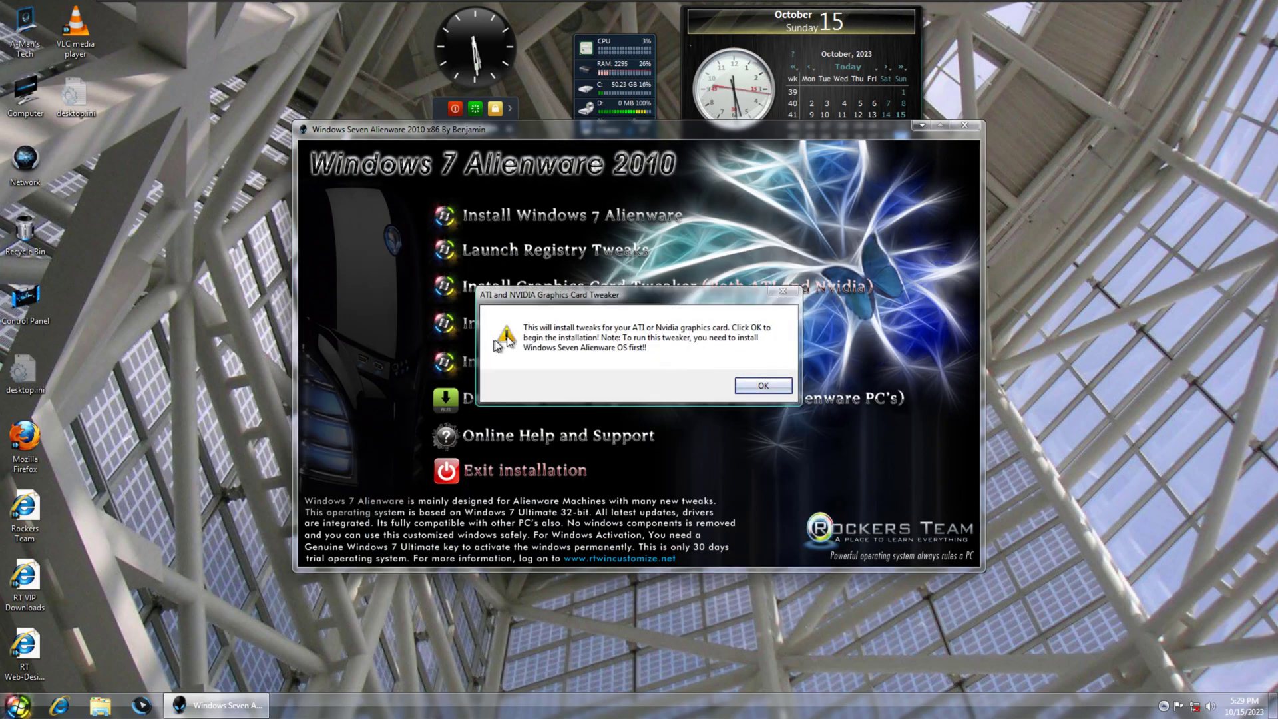
pyautogui.click(760, 387)
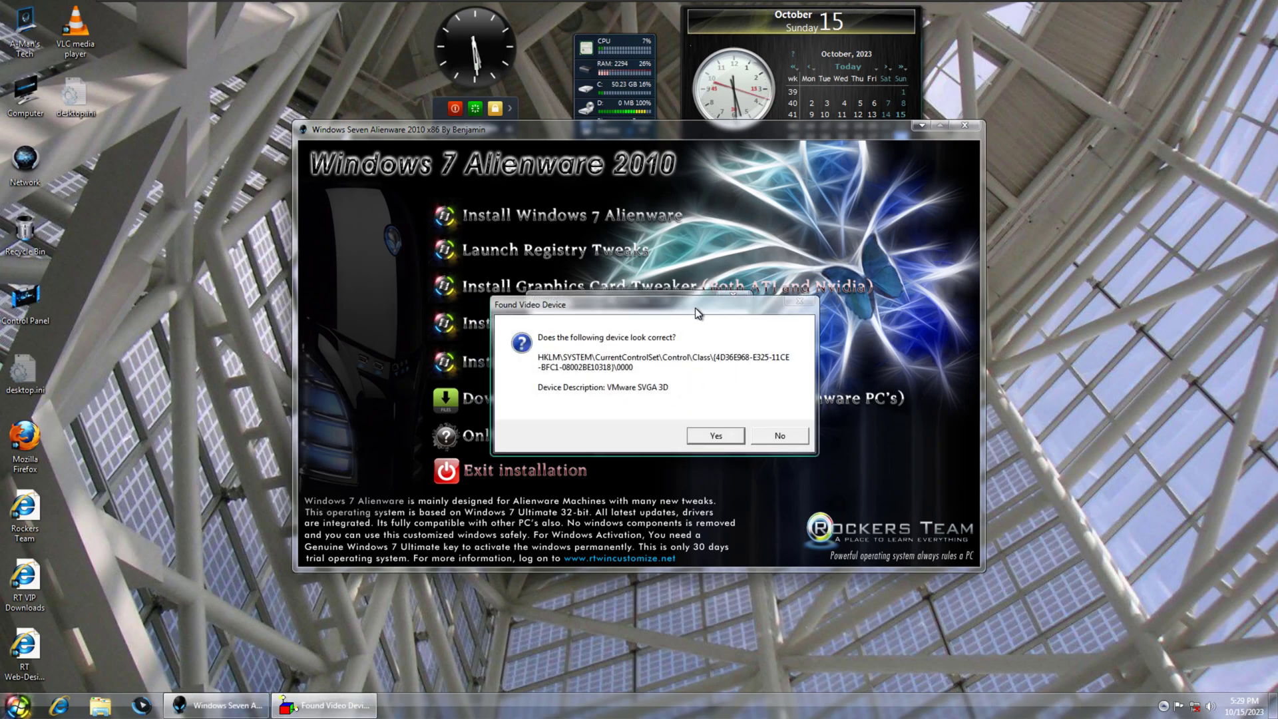
pyautogui.moveTo(698, 313); pyautogui.dragTo(688, 420)
pyautogui.click(737, 388)
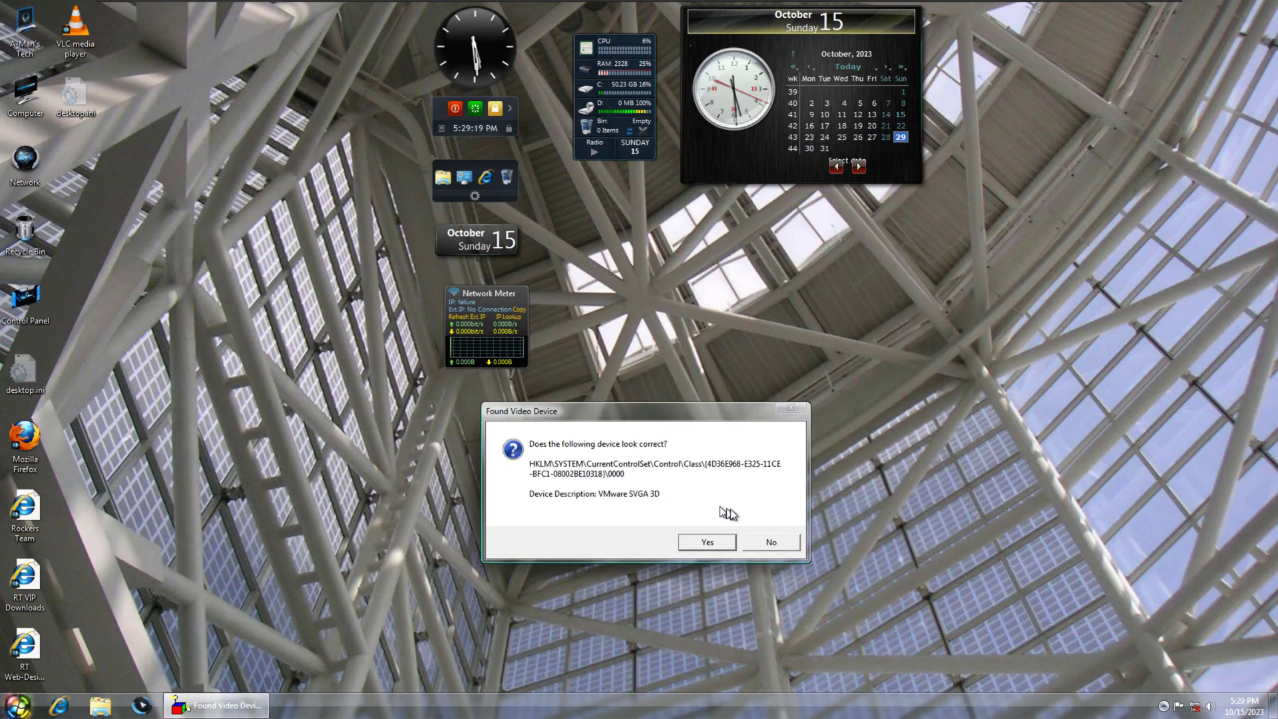
pyautogui.click(755, 543)
pyautogui.click(716, 394)
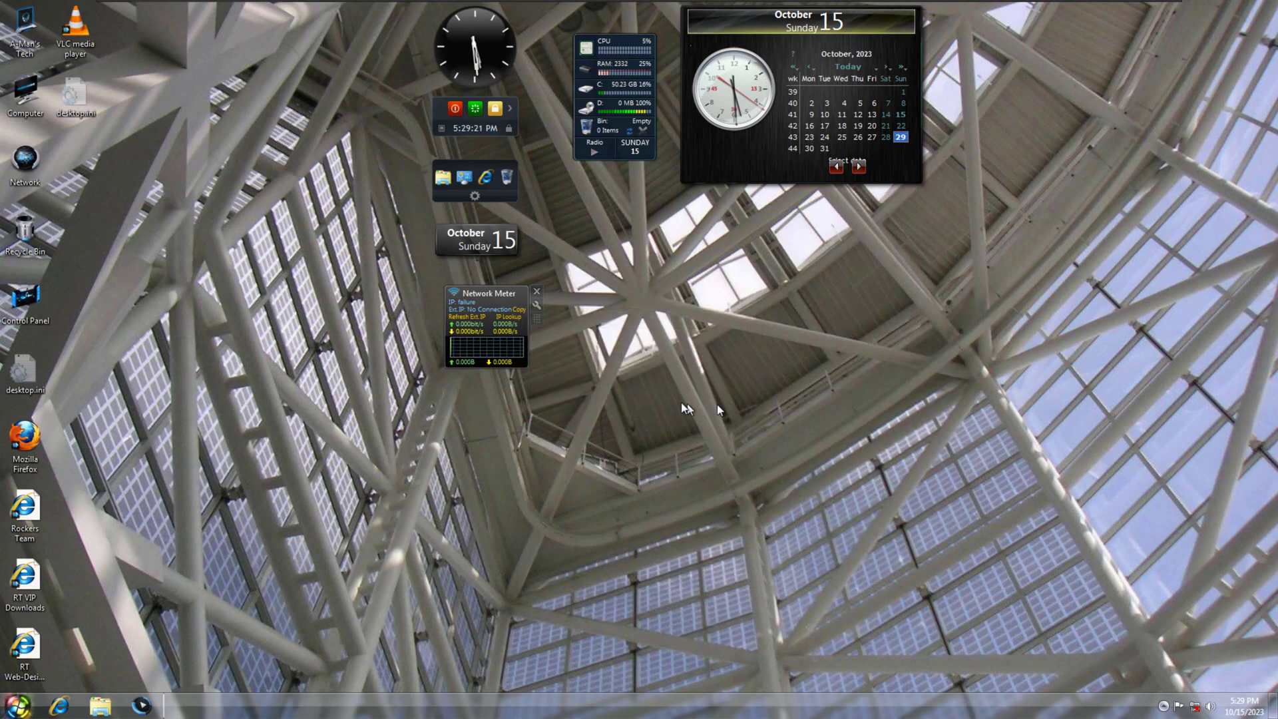
# - Open the files of DVD drive D: through its AutoPlay options and run Setup.exe
pyautogui.doubleClick(20, 100)
pyautogui.rightClick(464, 322)
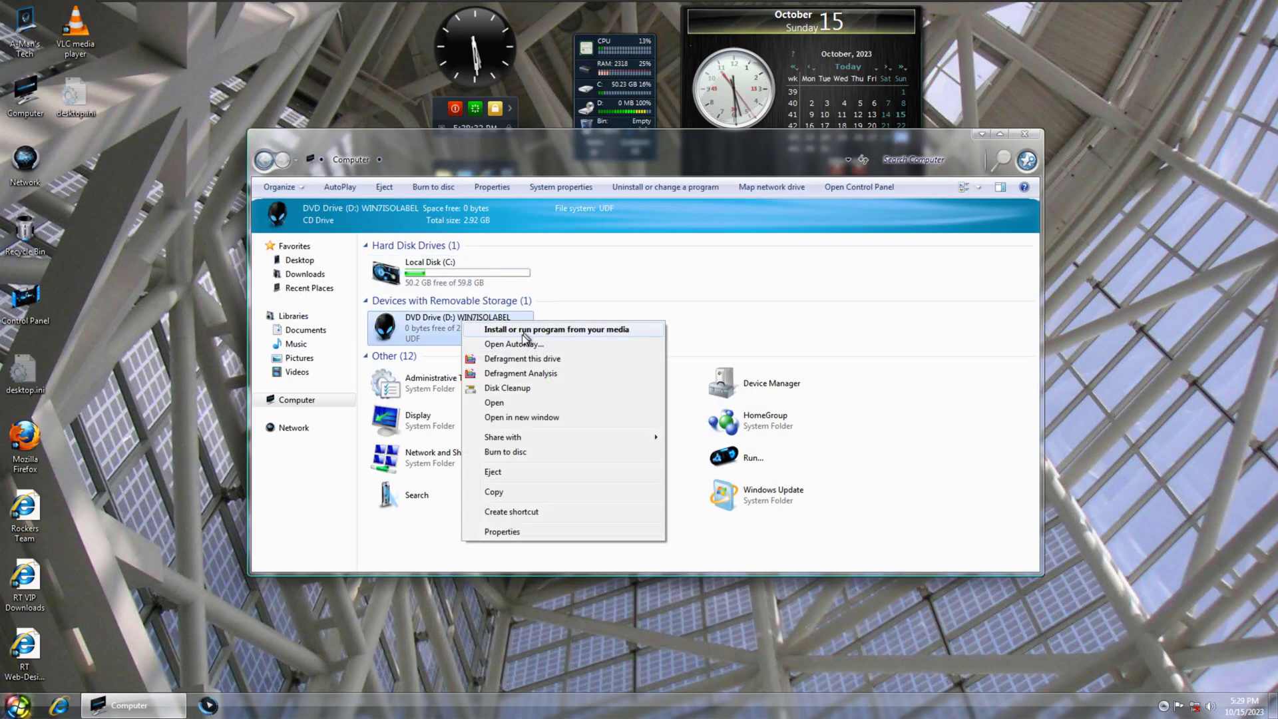
pyautogui.click(521, 345)
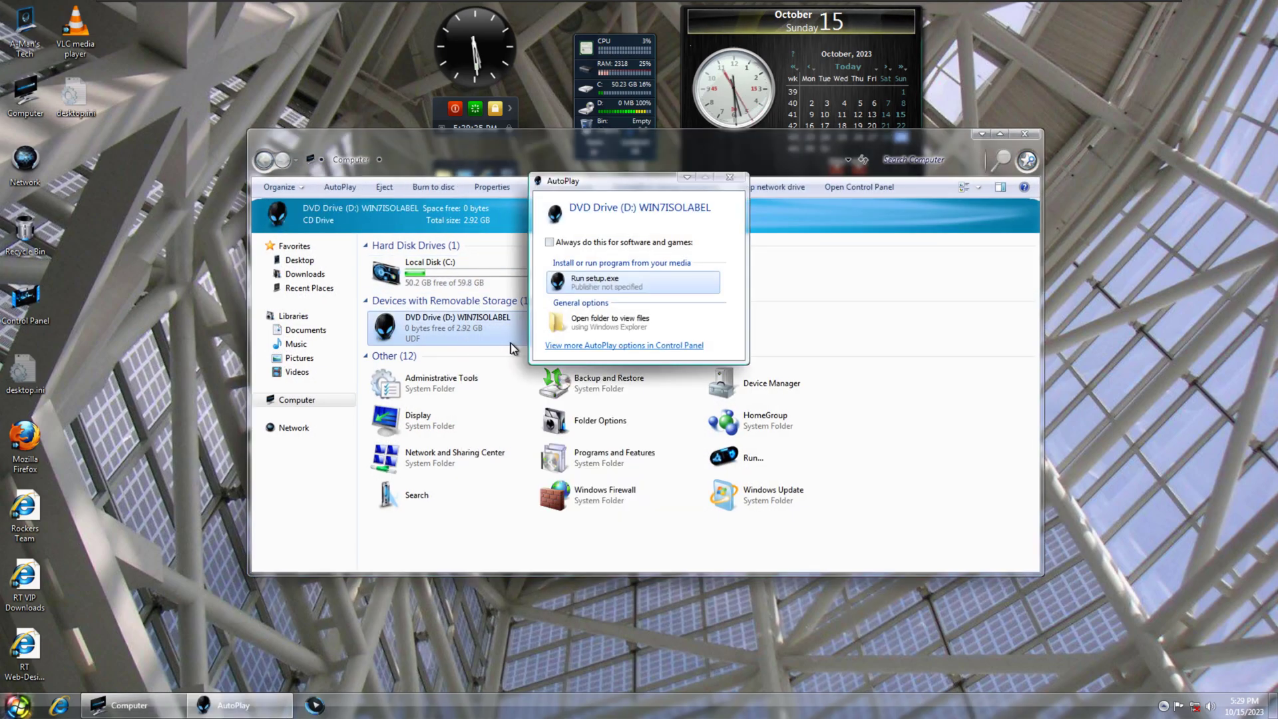
pyautogui.click(624, 323)
pyautogui.click(429, 422)
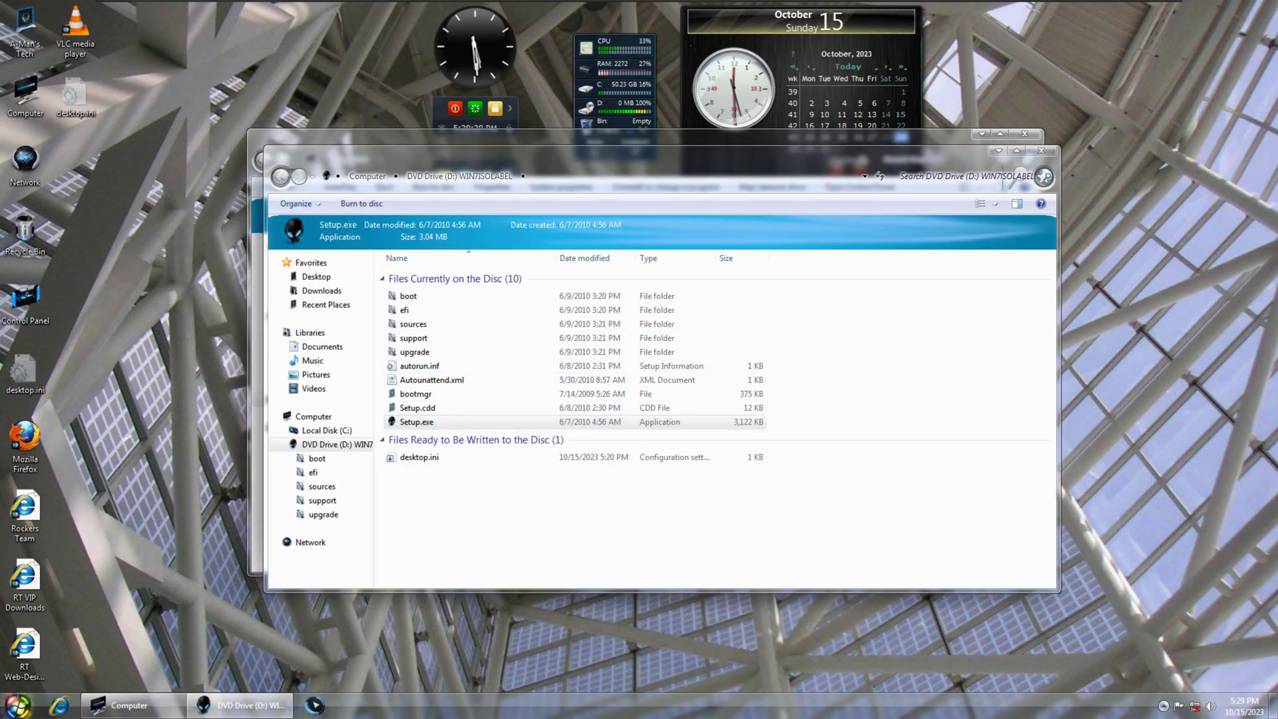
pyautogui.press('Return')
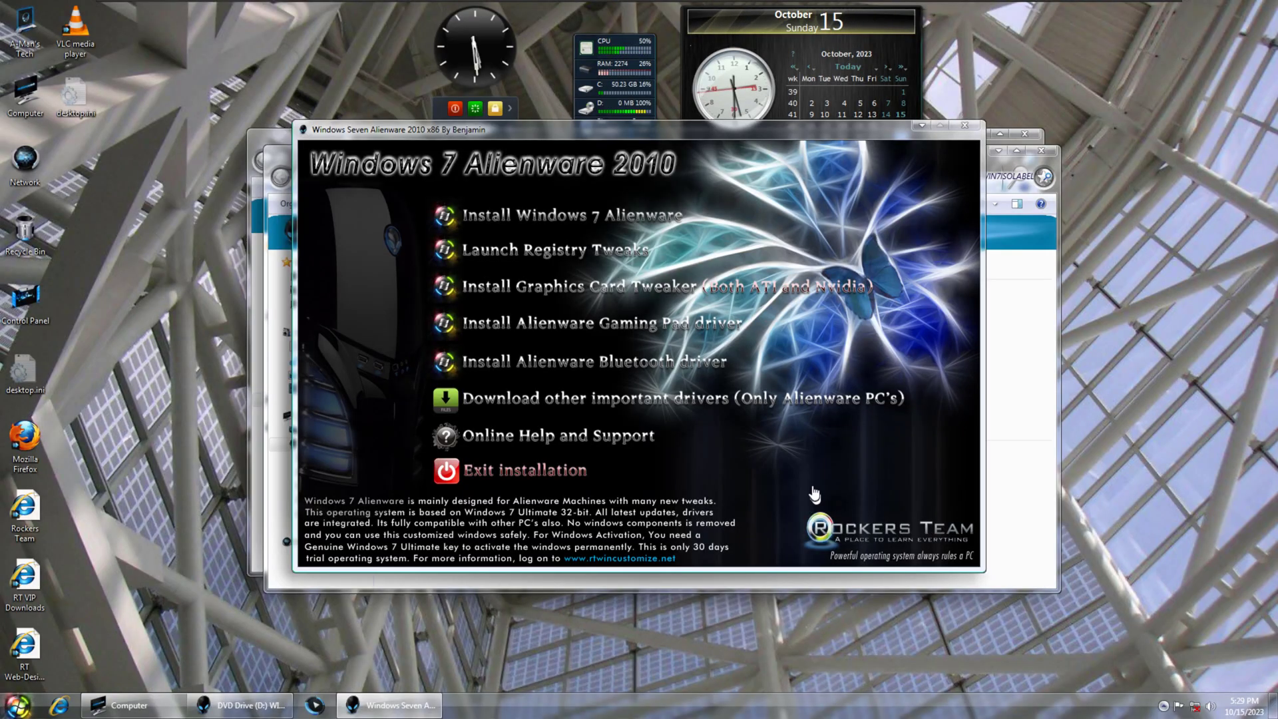
# - Start the Alienware Gaming Pad driver installation from the autorun and cancel its InstallShield Wizard
pyautogui.click(587, 325)
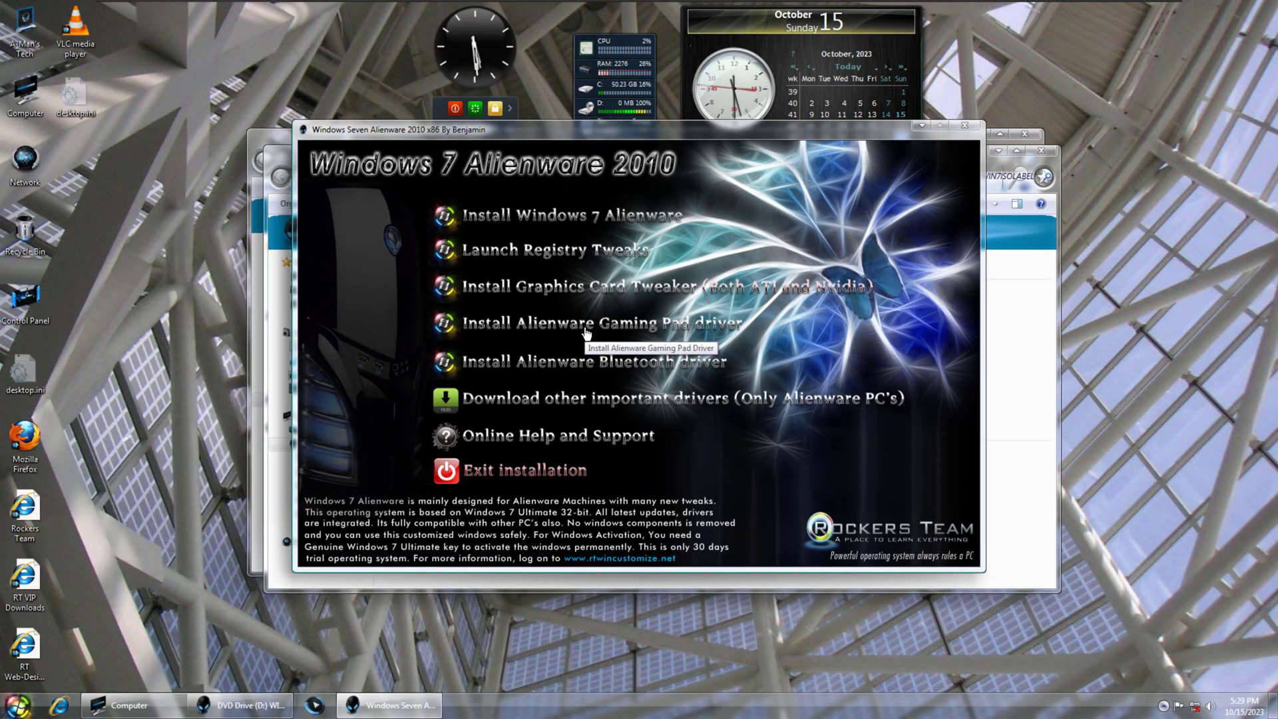
pyautogui.moveTo(600, 303); pyautogui.dragTo(360, 240)
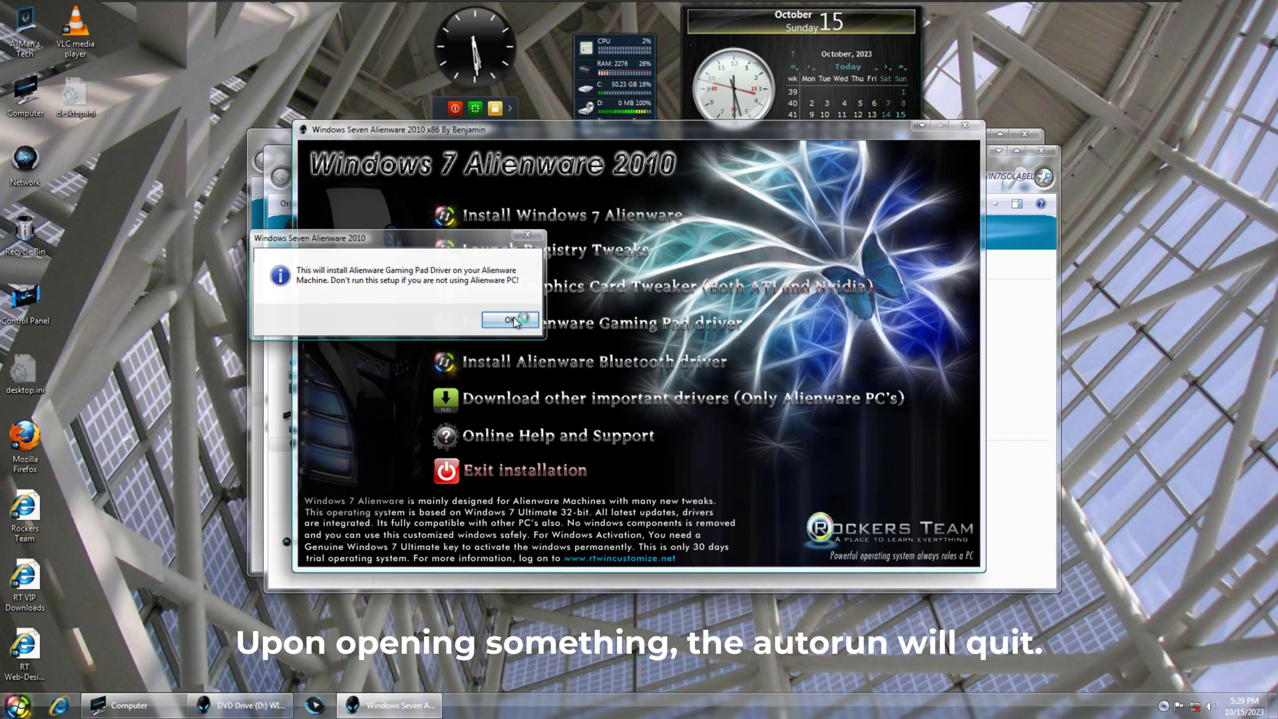
pyautogui.press('Return')
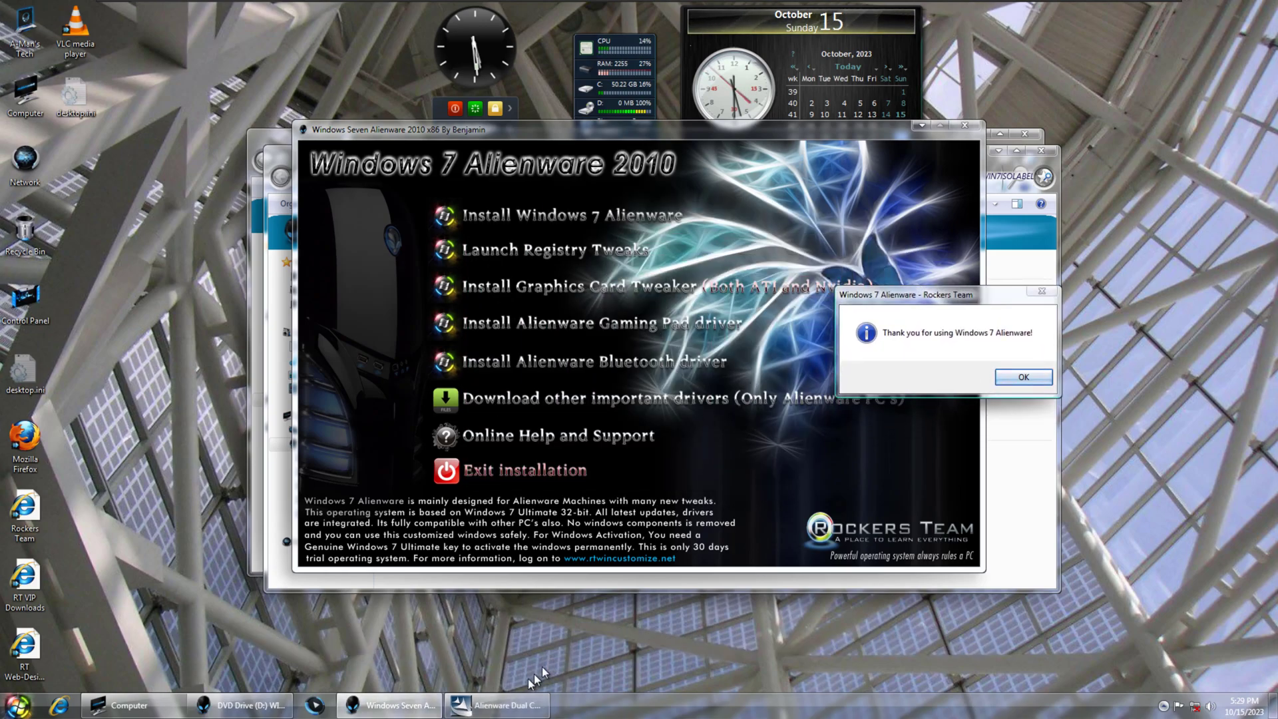
pyautogui.click(509, 705)
pyautogui.click(769, 469)
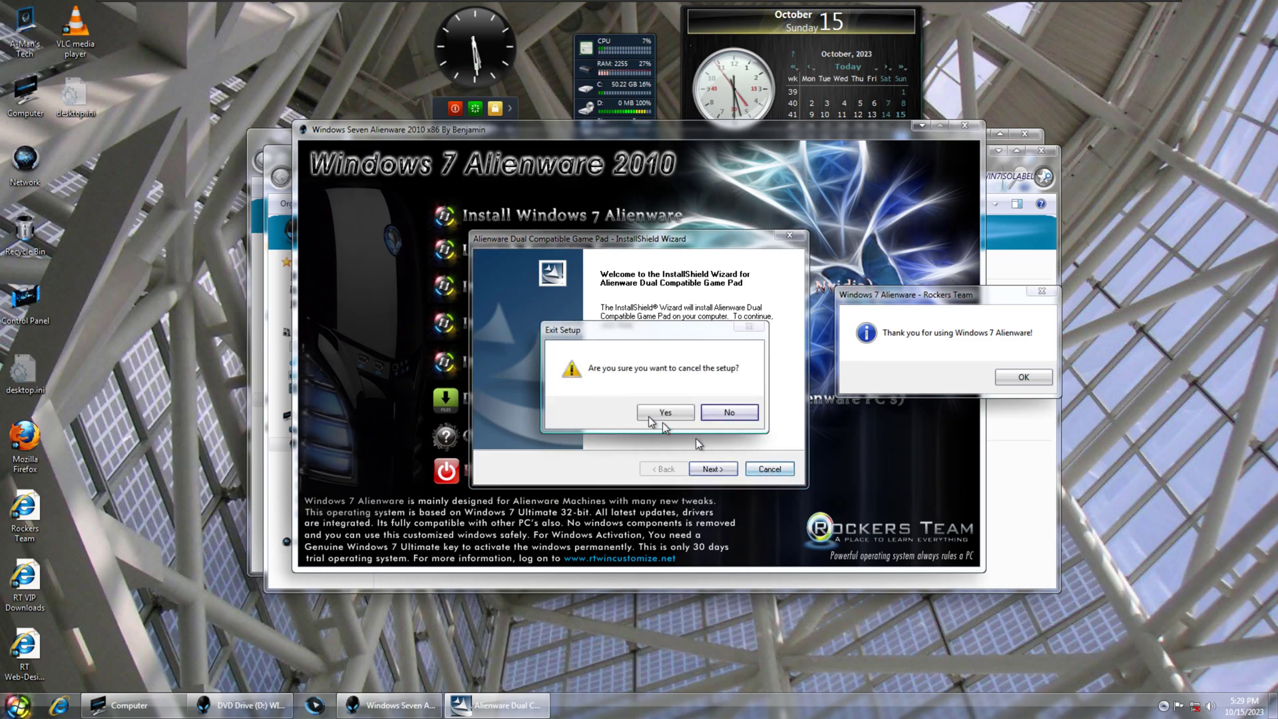
pyautogui.click(656, 412)
pyautogui.click(728, 475)
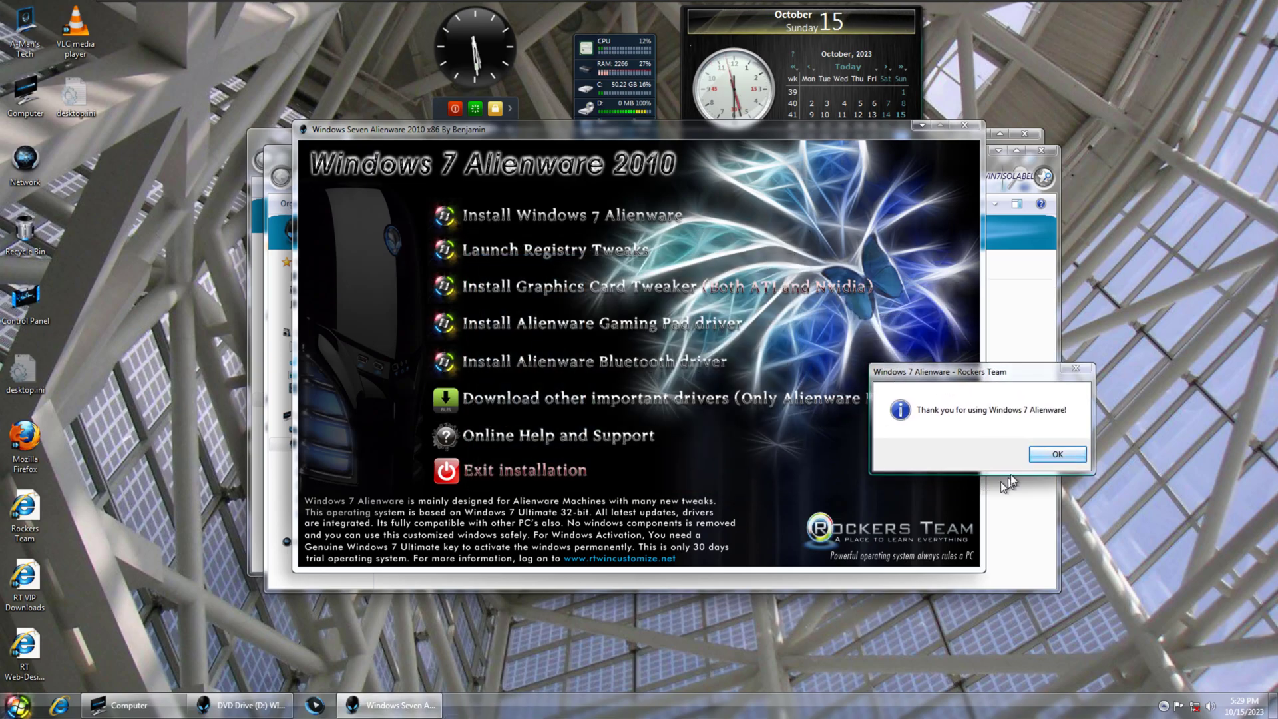
# - Dismiss the autorun's thank-you message and close the DVD drive and Computer windows
pyautogui.click(1058, 454)
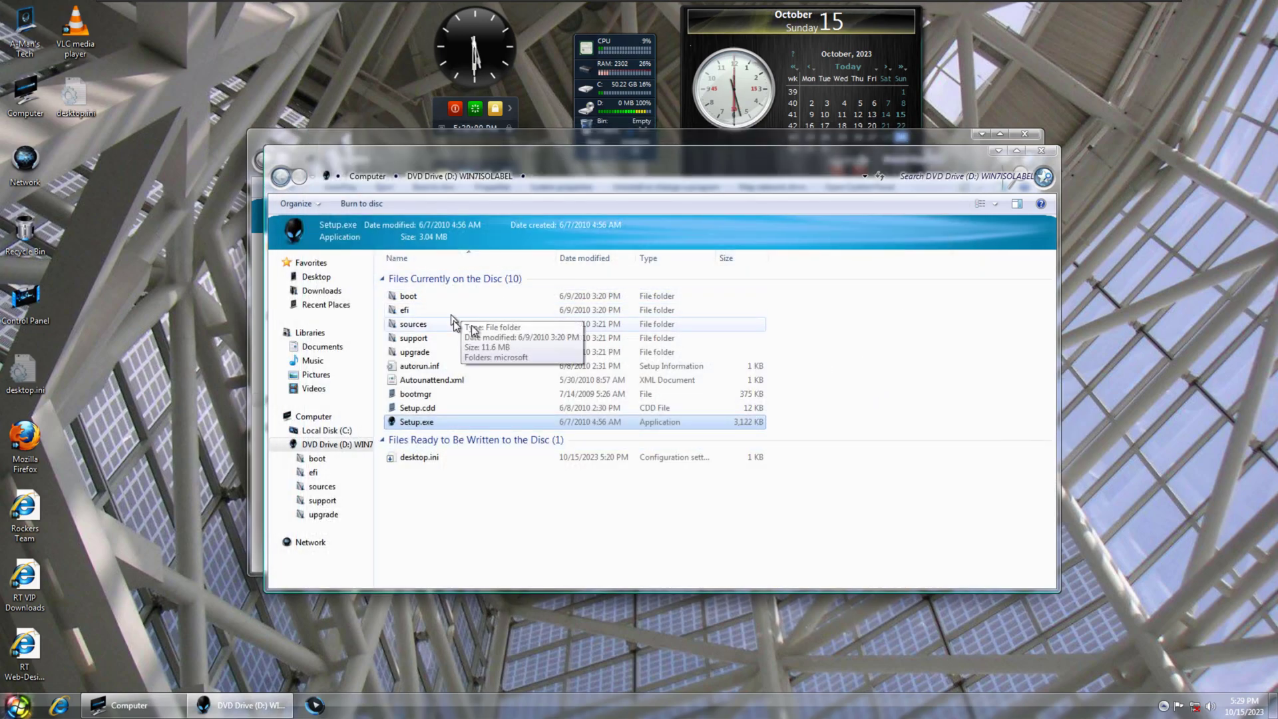
pyautogui.click(1041, 150)
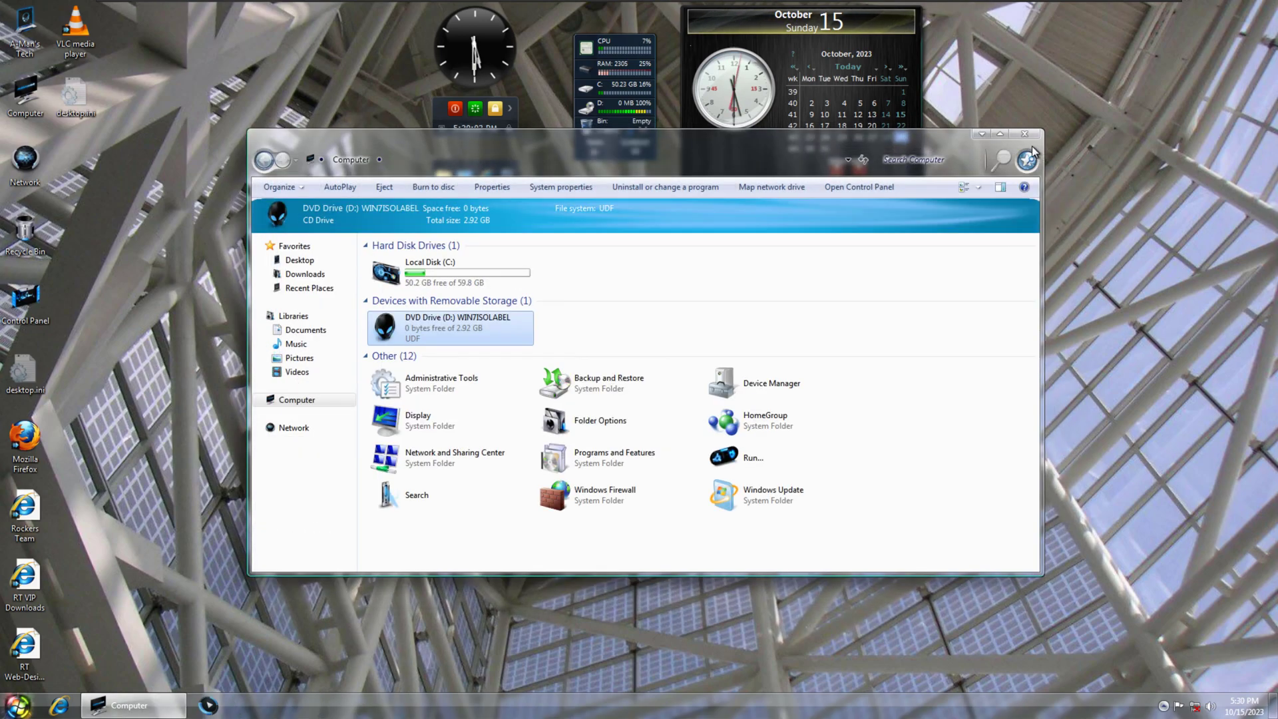
pyautogui.click(1025, 134)
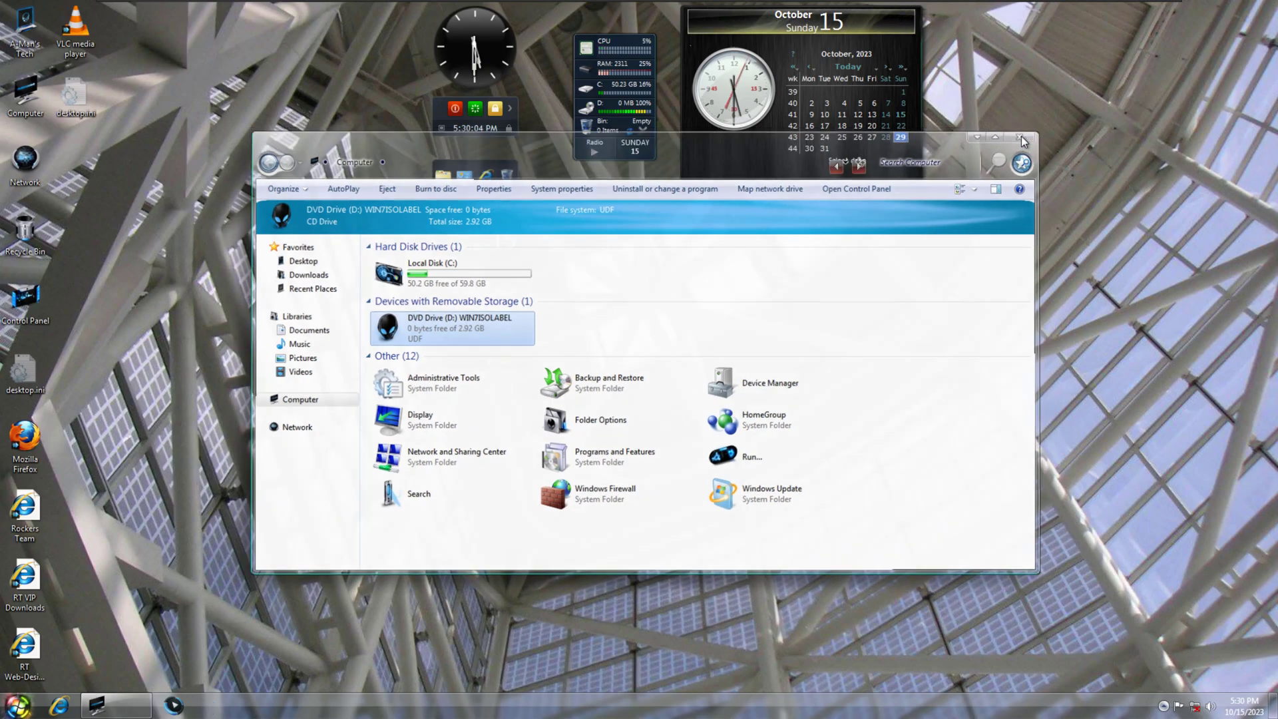
# - Open System Information from the Accessories system tools, examine the OS Name in the System Summary, and close it
pyautogui.click(34, 700)
pyautogui.click(55, 656)
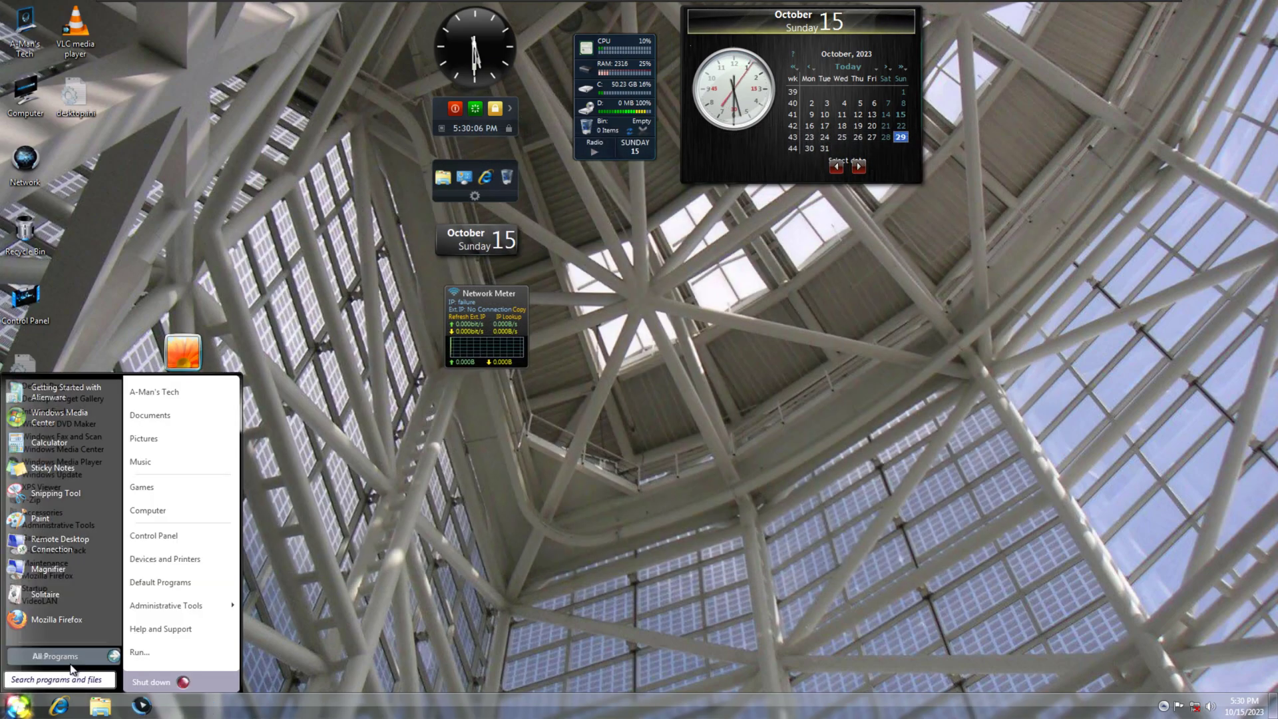
pyautogui.click(68, 501)
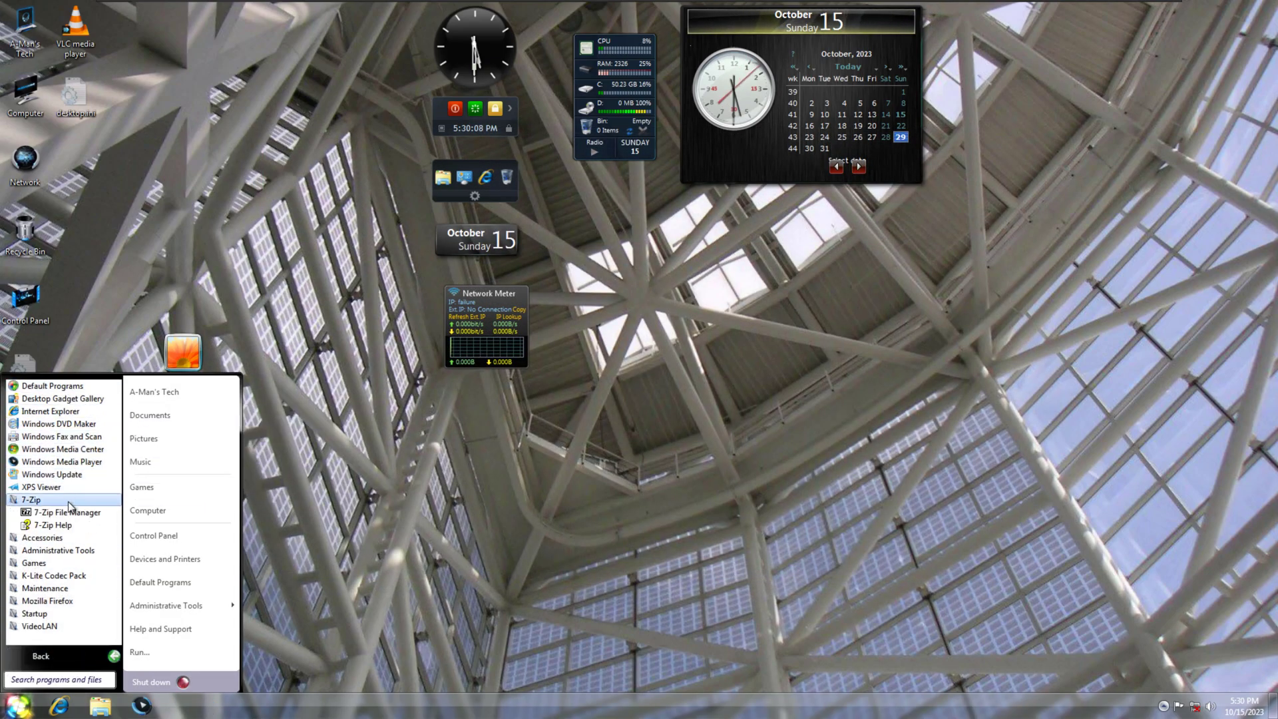
pyautogui.click(69, 537)
pyautogui.click(58, 588)
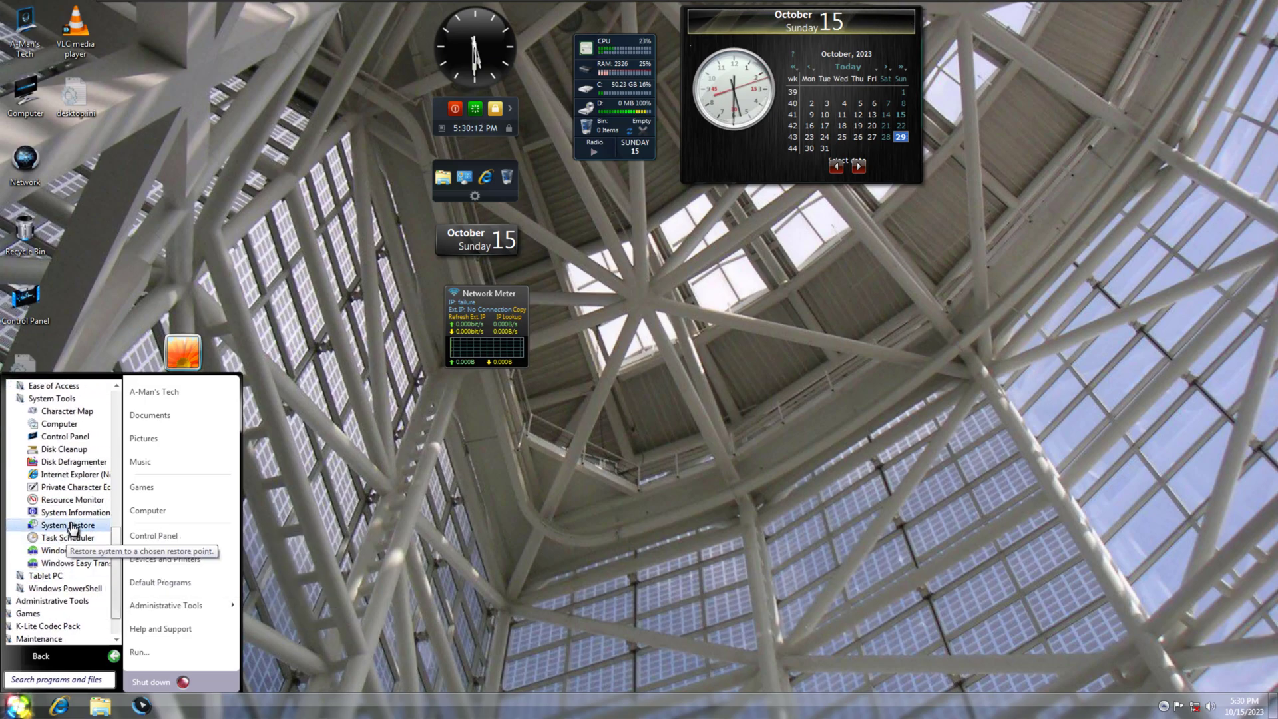
pyautogui.click(74, 512)
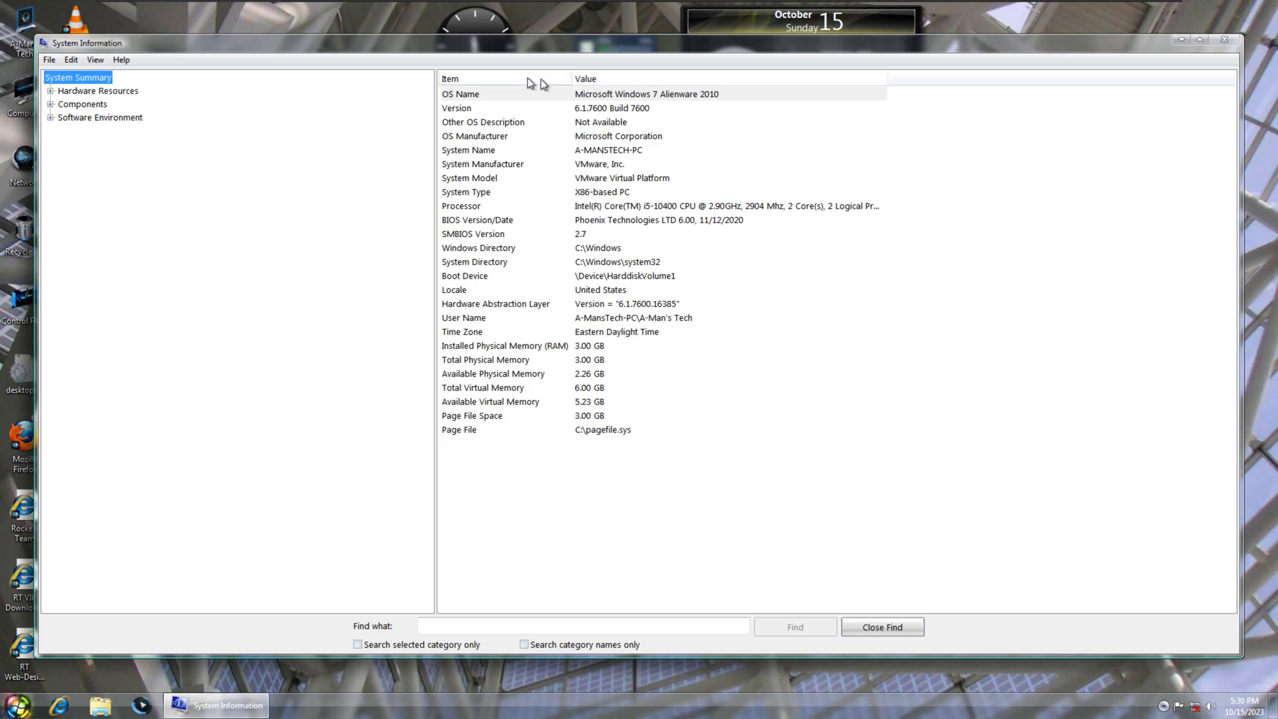
pyautogui.click(633, 95)
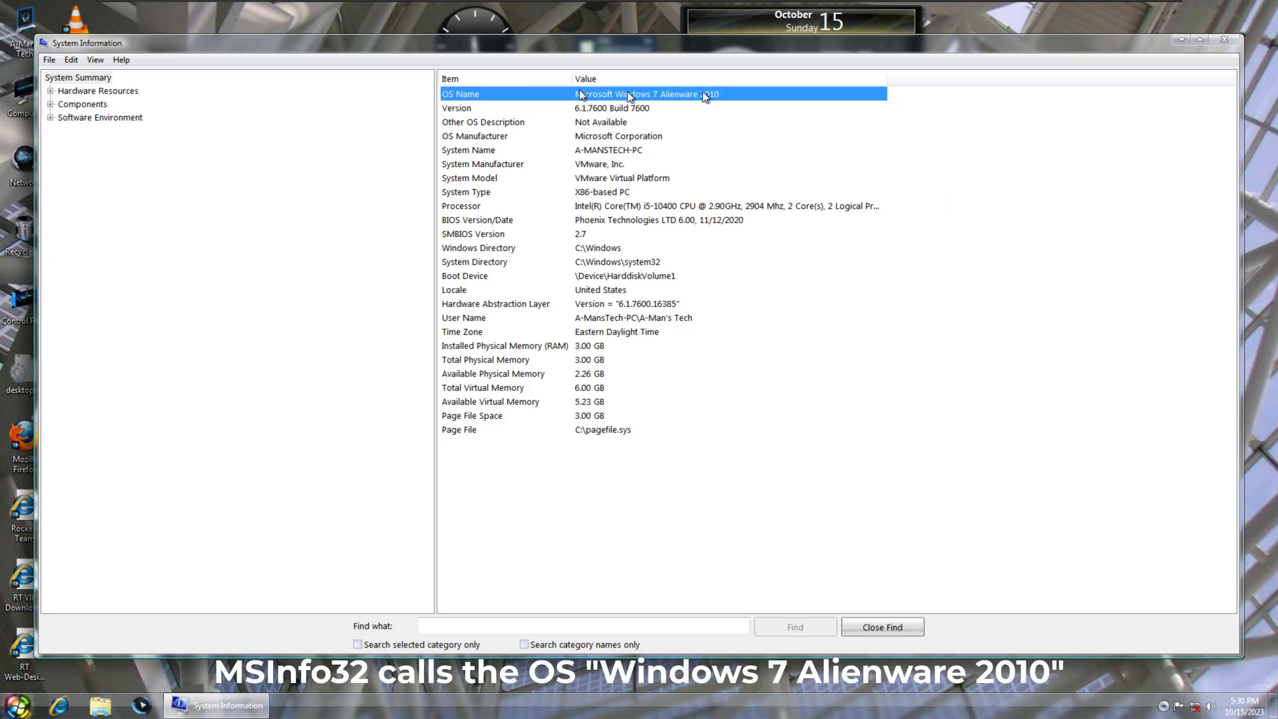
pyautogui.click(1222, 38)
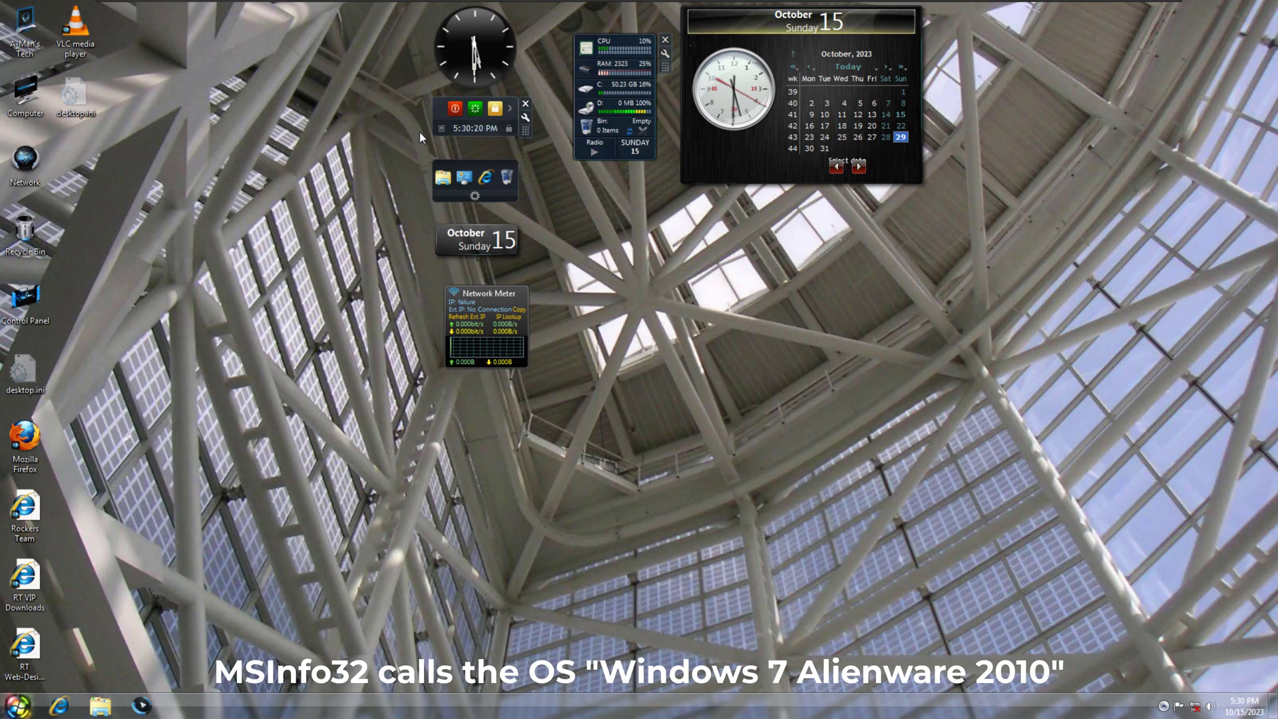
# - Open the desktop background settings from Personalization and set the picture location to Windows Desktop Backgrounds
pyautogui.rightClick(293, 690)
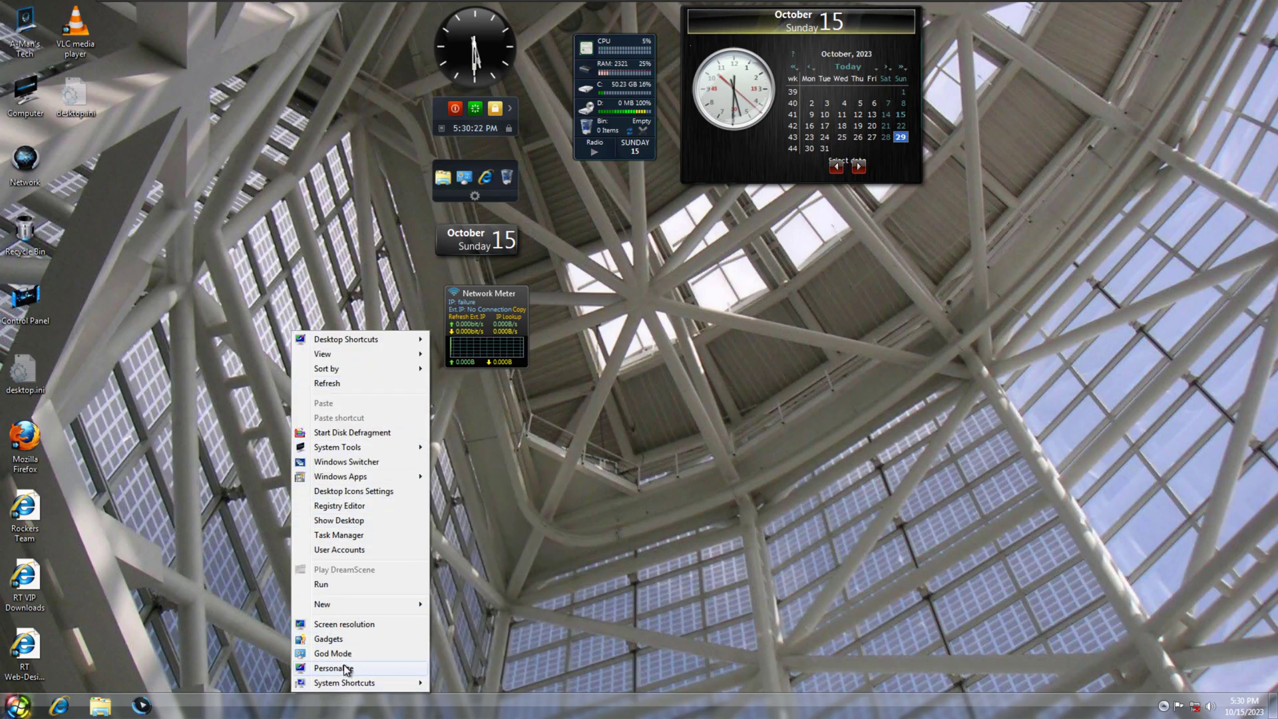
pyautogui.click(333, 668)
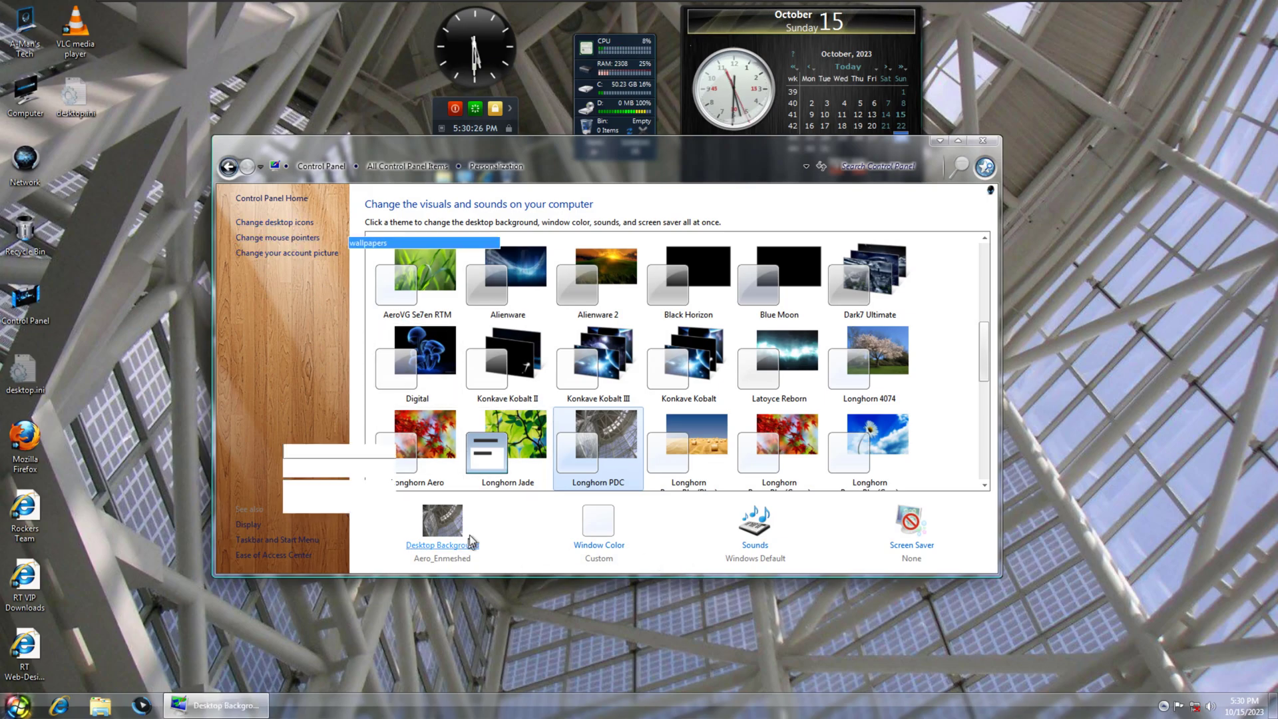
pyautogui.click(439, 533)
pyautogui.click(413, 243)
pyautogui.click(395, 259)
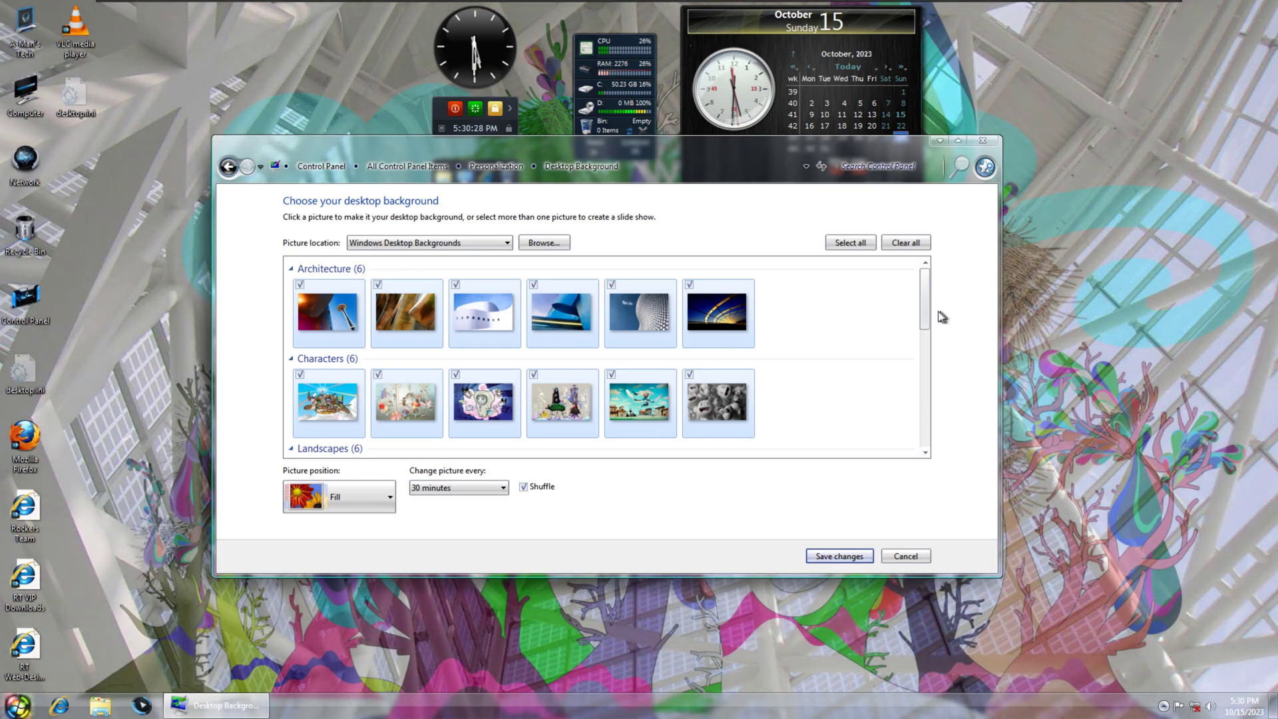
# - Set the sunset-over-grass picture in the Windows group as the desktop background and save the changes
pyautogui.scroll(-2, 926, 340)
pyautogui.moveTo(926, 341); pyautogui.dragTo(902, 422)
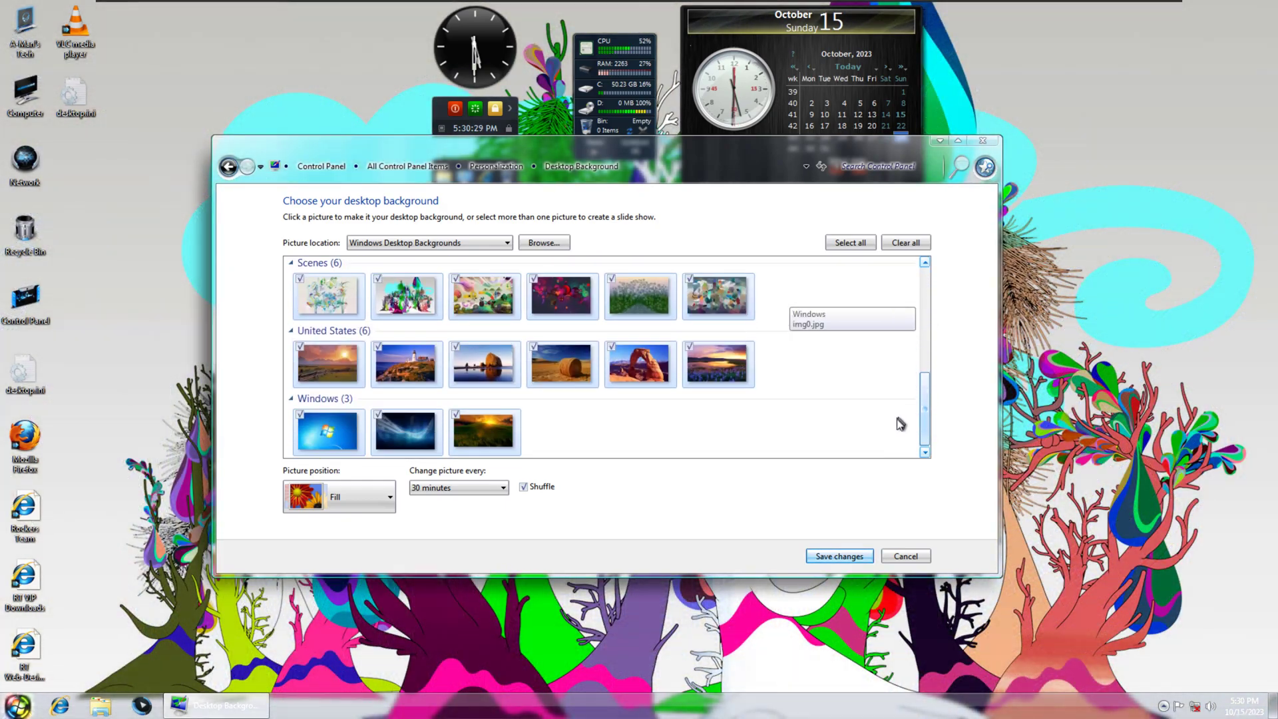
pyautogui.click(483, 432)
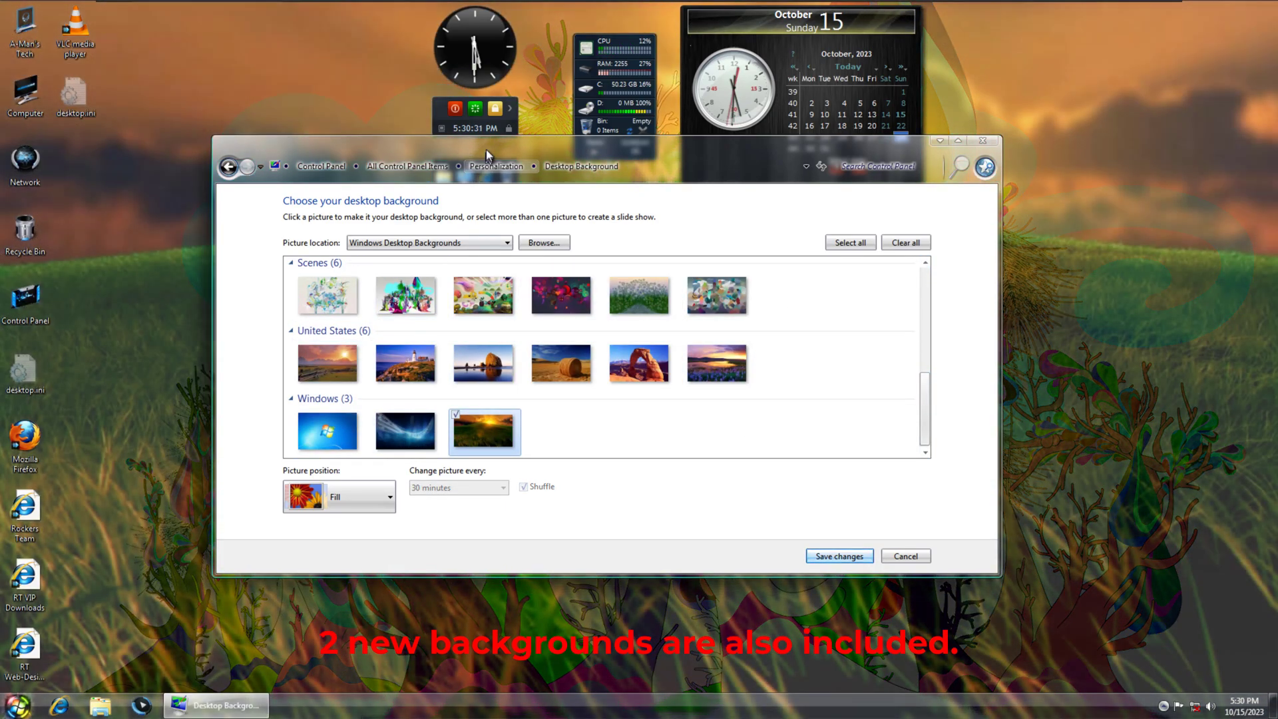
pyautogui.moveTo(486, 150); pyautogui.dragTo(613, 132)
pyautogui.click(823, 453)
pyautogui.click(639, 421)
pyautogui.click(984, 548)
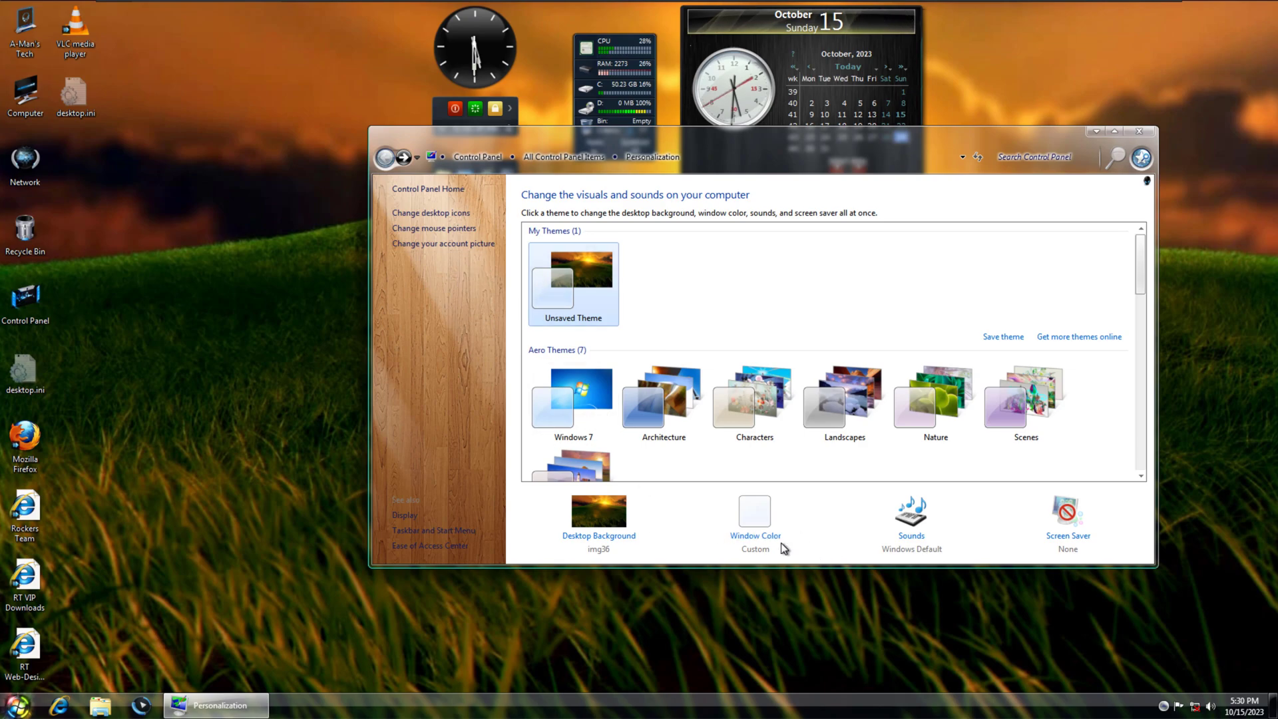
# - Try other window colors, including Lime, and maximum color intensity, cancel the changes and close Personalization
pyautogui.click(759, 539)
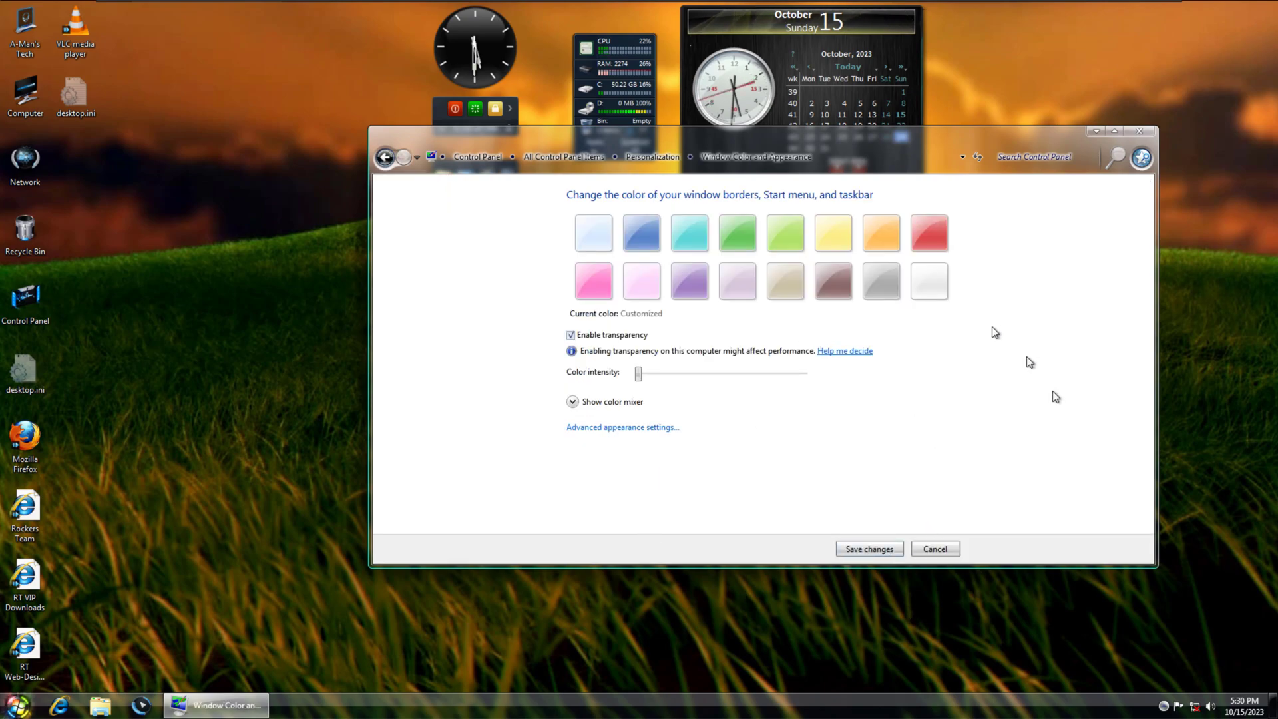
pyautogui.click(952, 548)
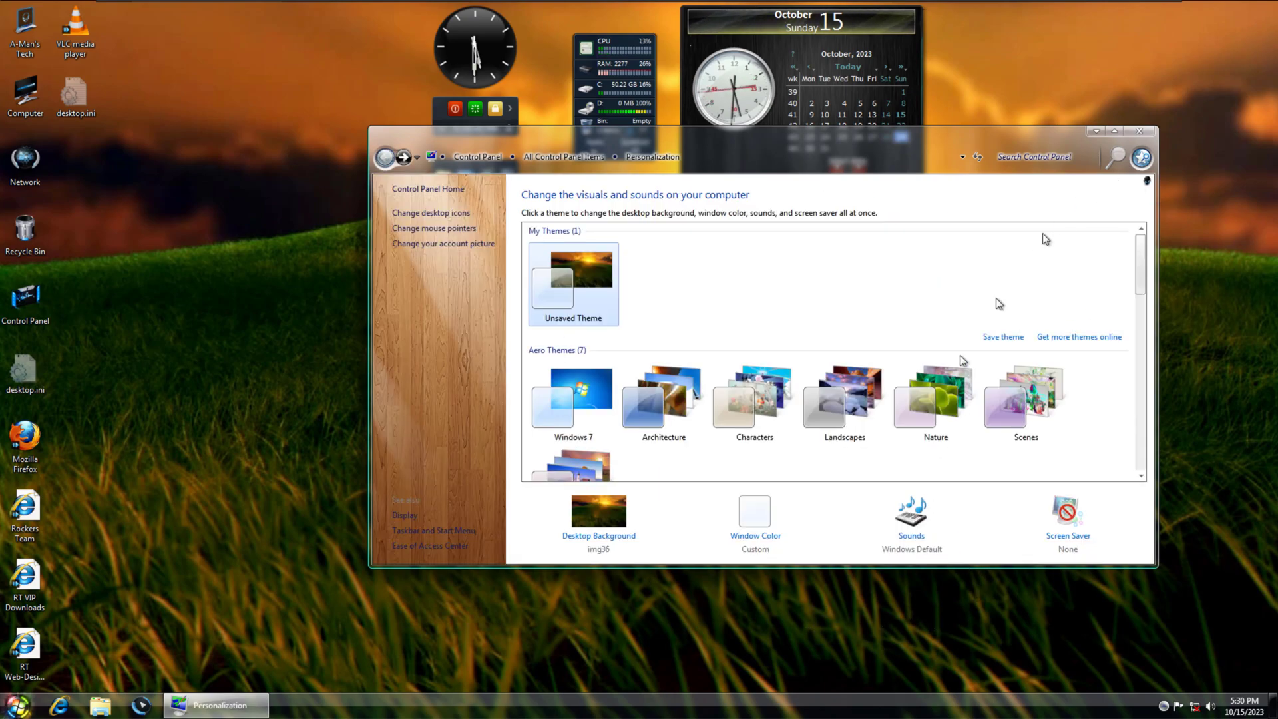
pyautogui.click(769, 538)
pyautogui.click(656, 277)
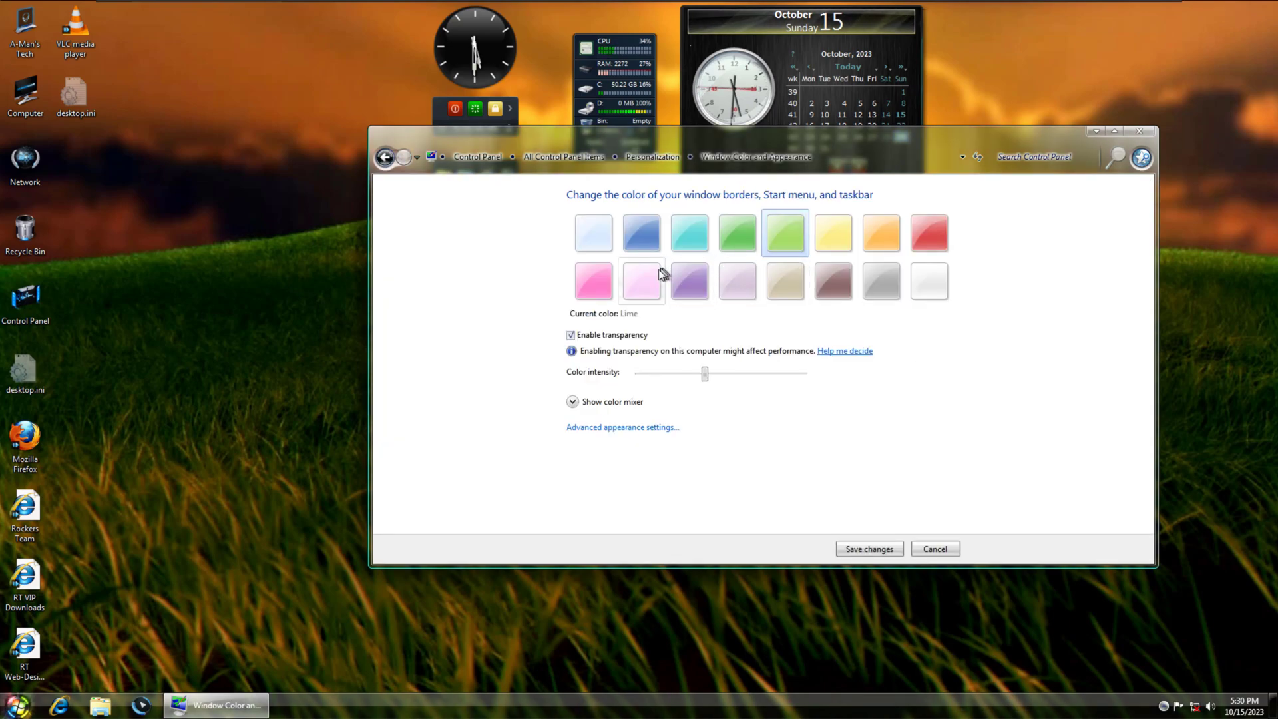
pyautogui.click(599, 249)
pyautogui.moveTo(710, 373); pyautogui.dragTo(1033, 351)
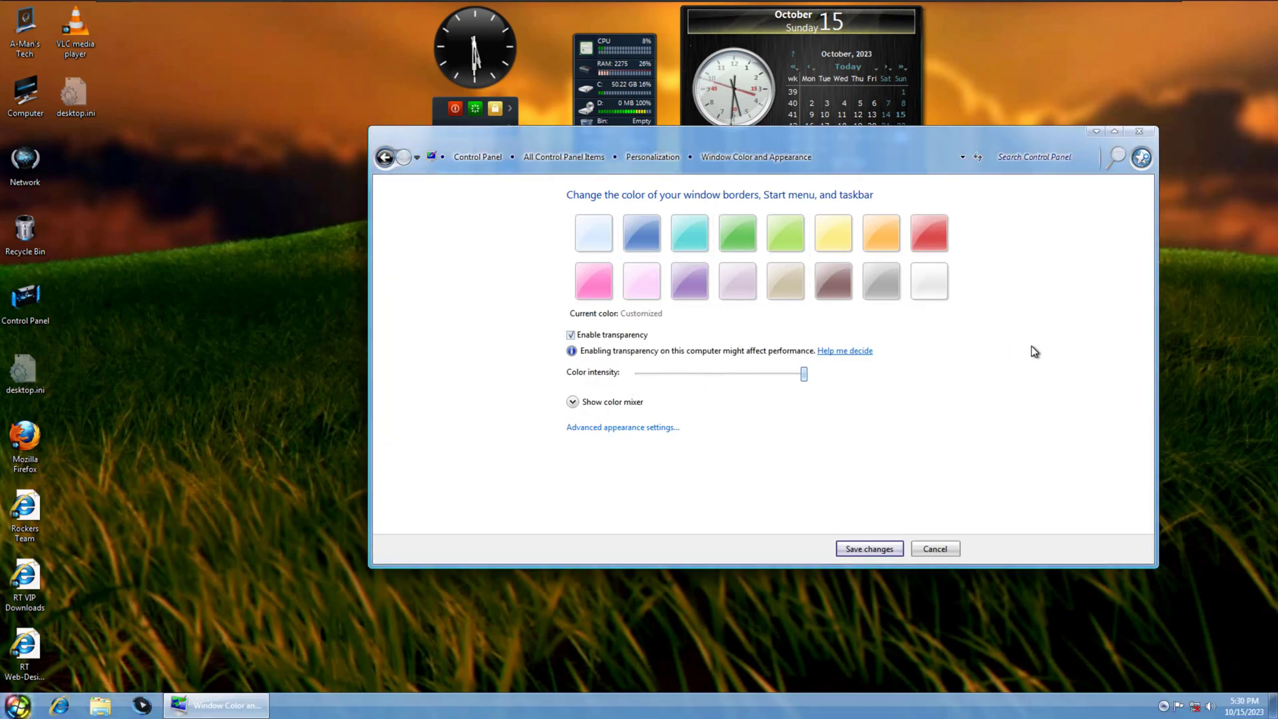
pyautogui.click(929, 546)
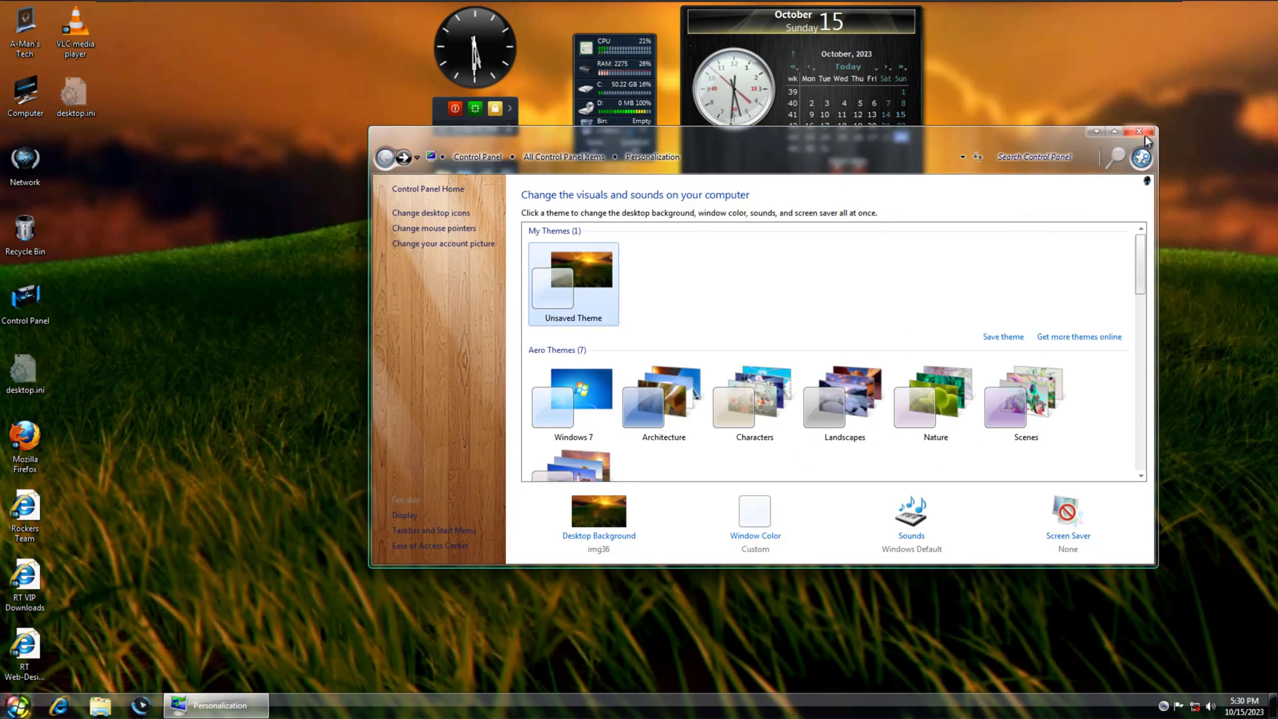
pyautogui.click(1139, 131)
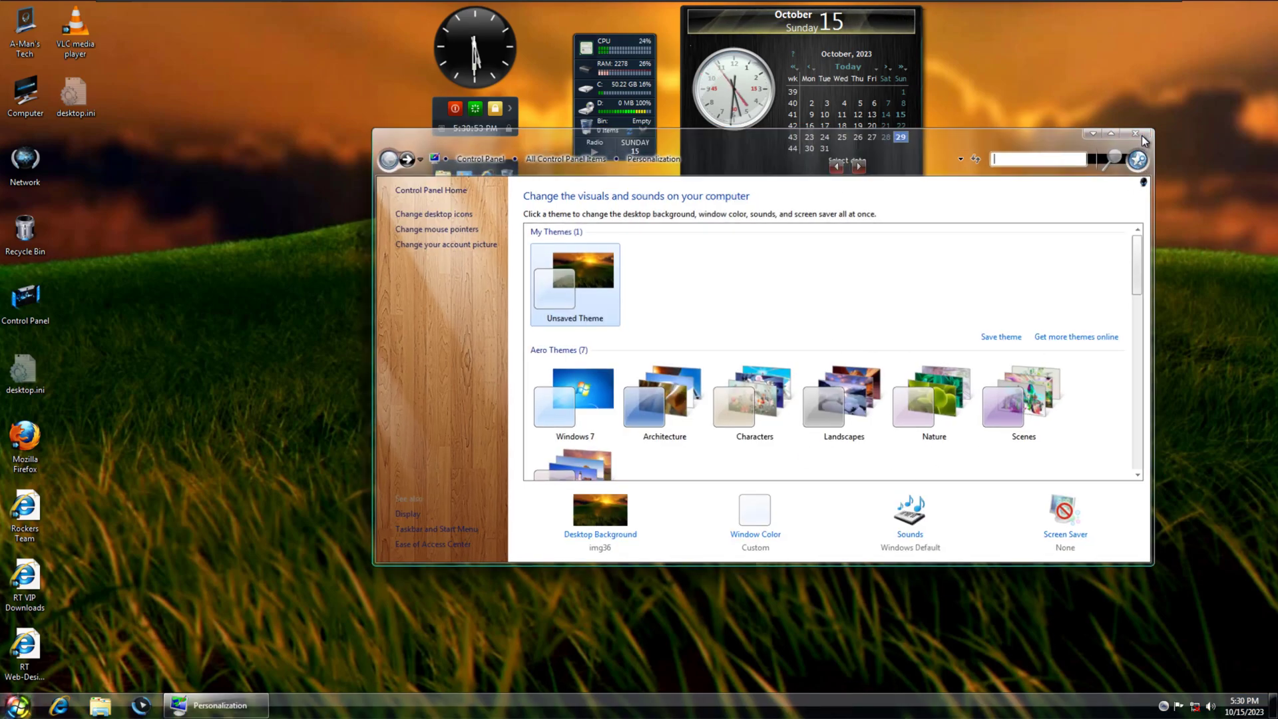
# - Open Computer, examine the Search item in its Other group, and close the search window
pyautogui.doubleClick(25, 97)
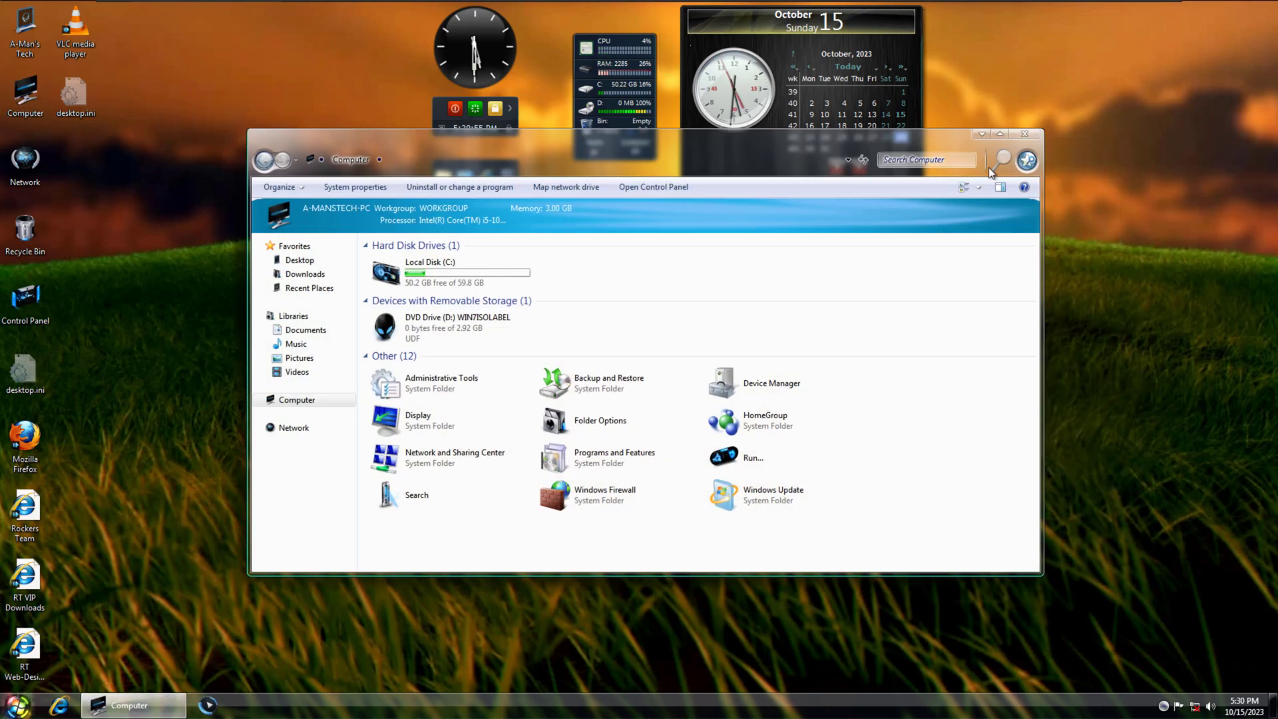
pyautogui.click(991, 158)
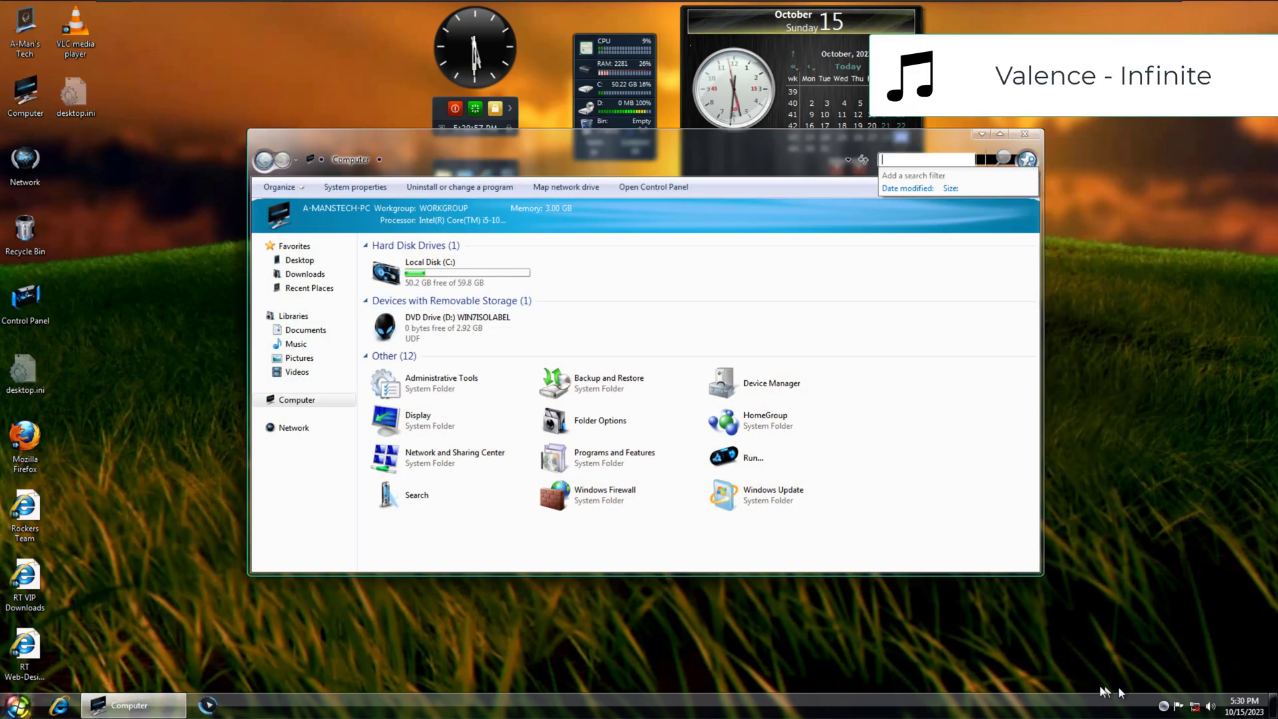
pyautogui.doubleClick(417, 494)
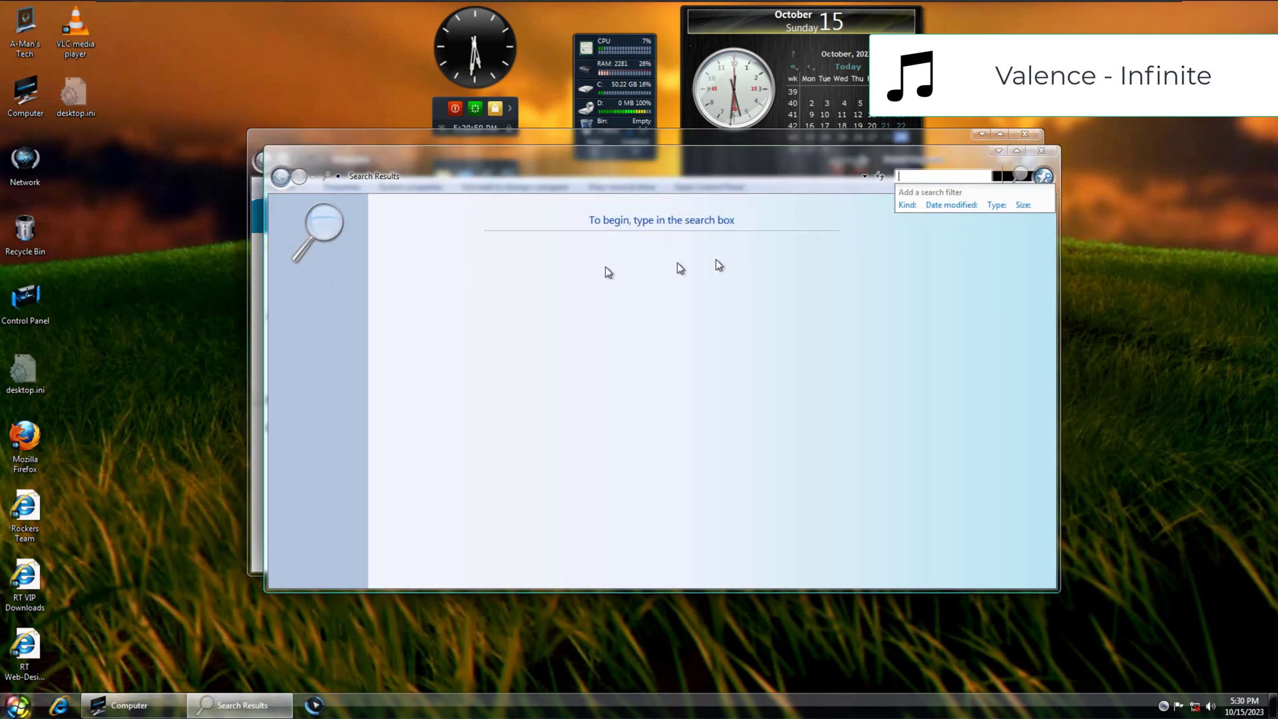
pyautogui.click(1052, 153)
# - Inspect the properties of Local Disk (C:) and its Disk Cleanup options, cancel both, and close Computer
pyautogui.rightClick(474, 281)
pyautogui.click(526, 490)
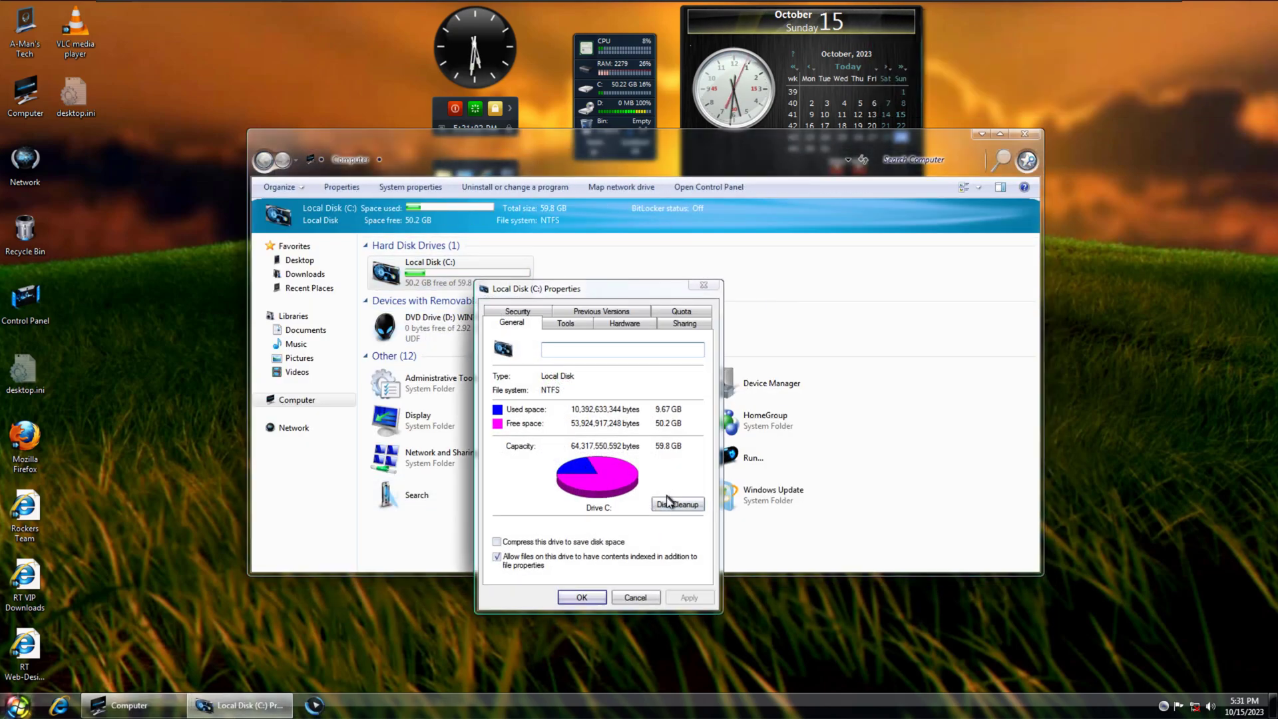
pyautogui.click(669, 501)
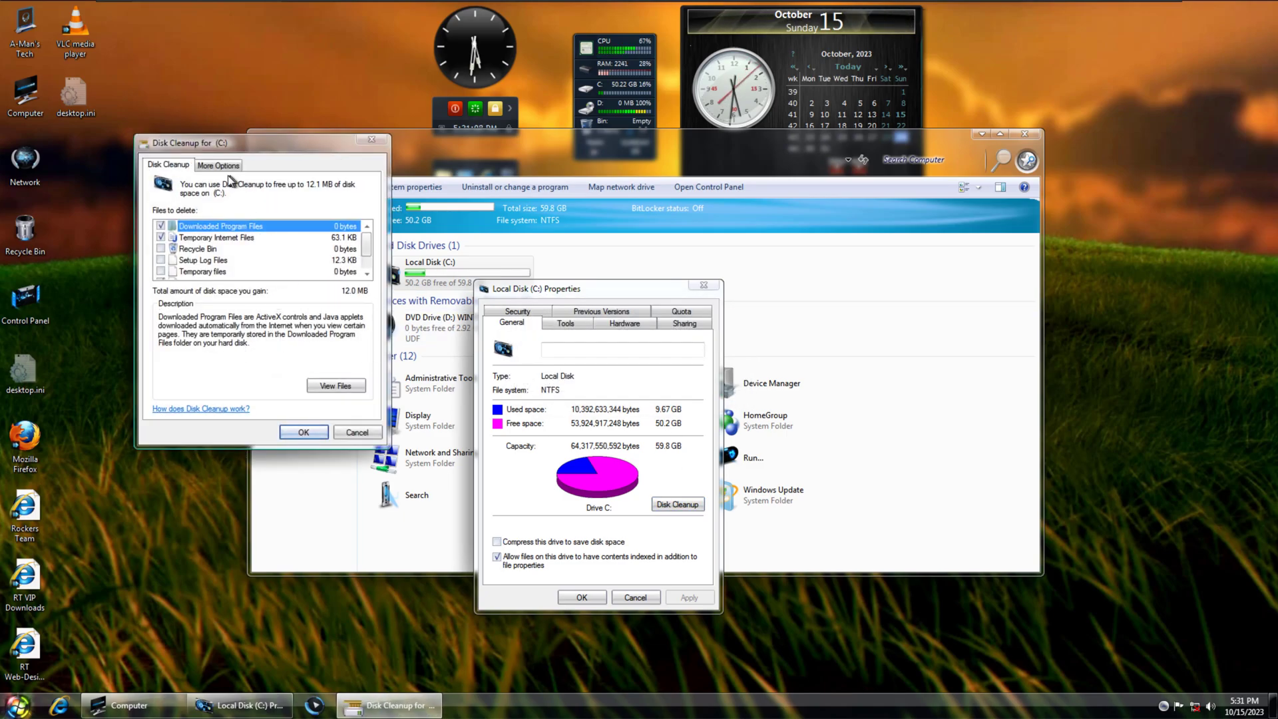
pyautogui.click(349, 434)
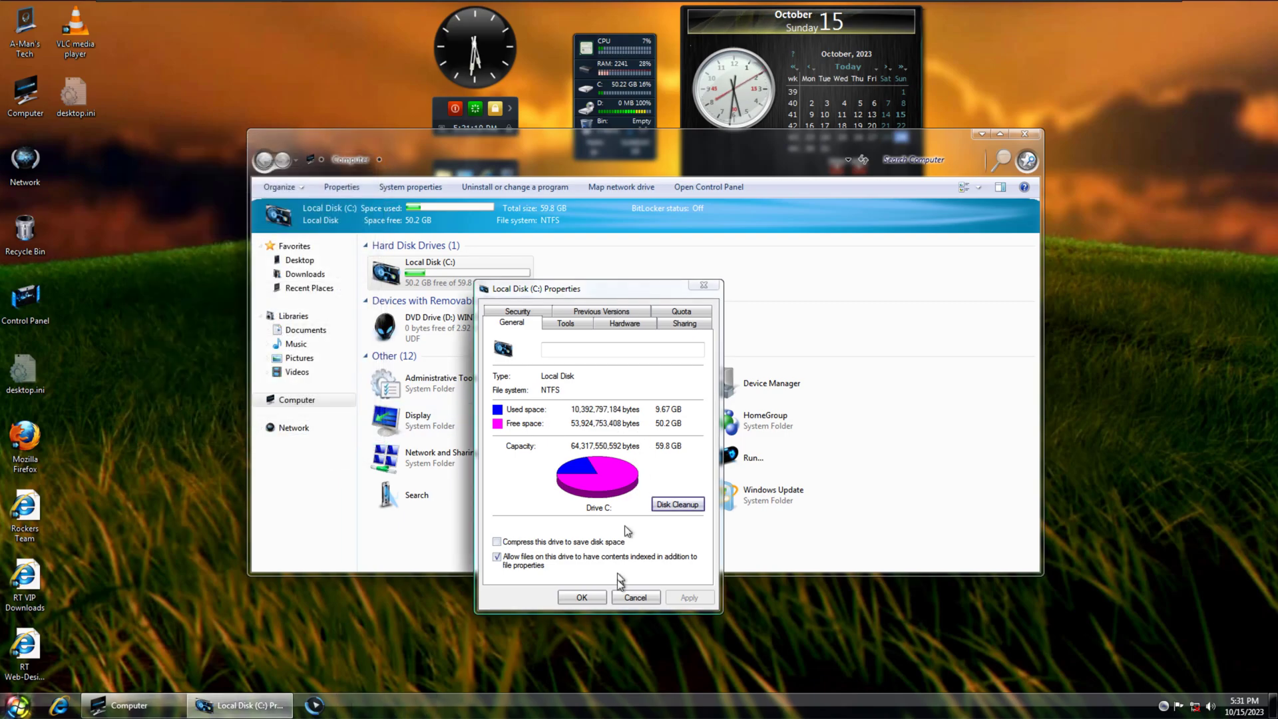
pyautogui.click(638, 597)
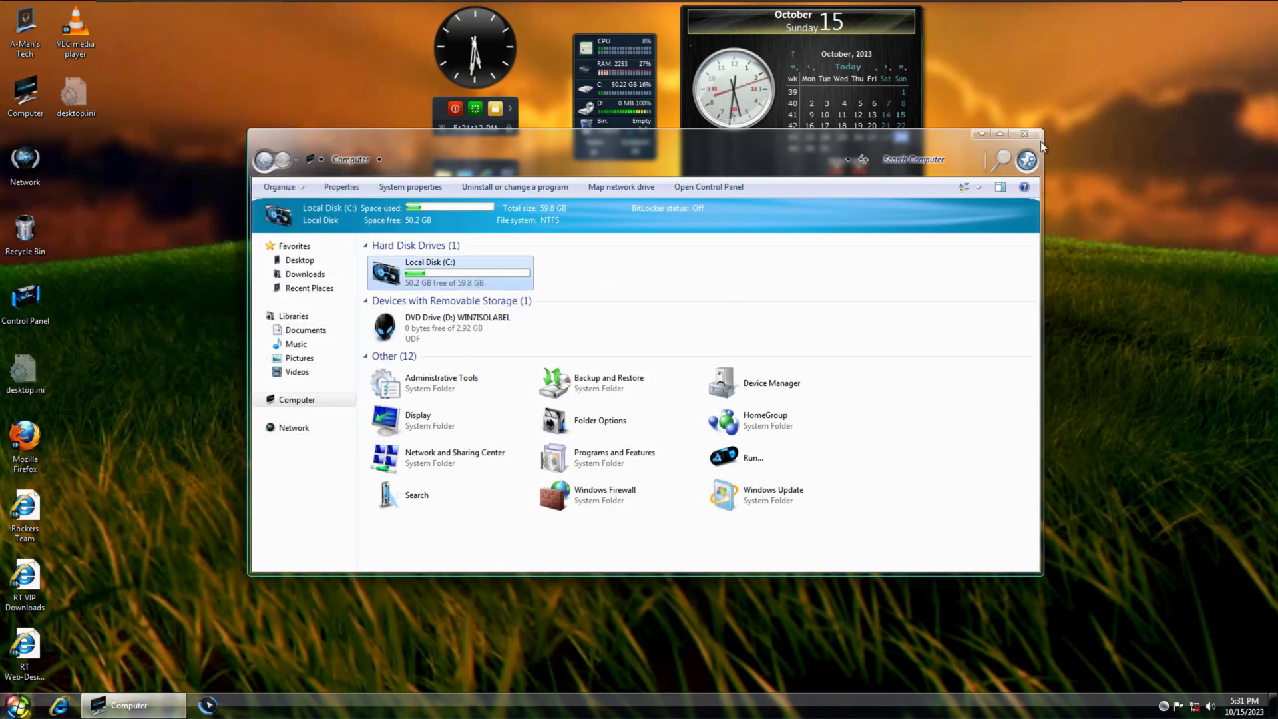
pyautogui.click(1027, 135)
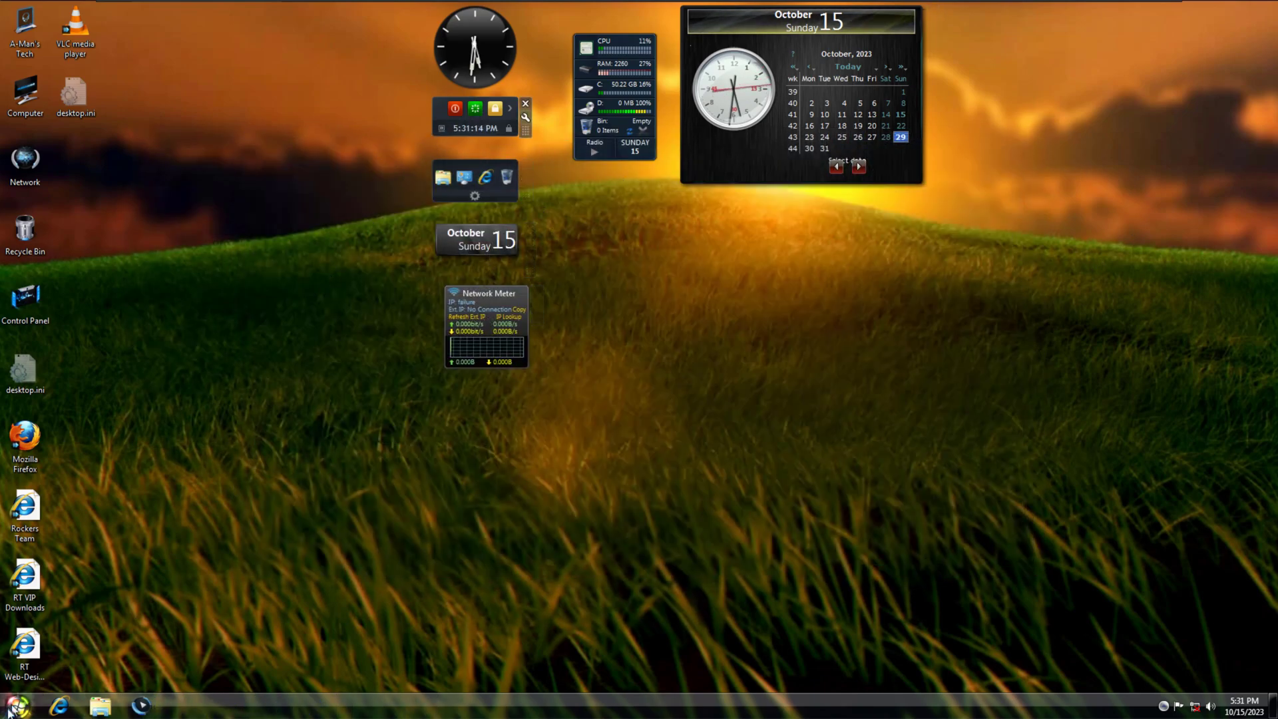
# - Open the Documents library, try to open its My Music folders, and dismiss the error message
pyautogui.click(12, 708)
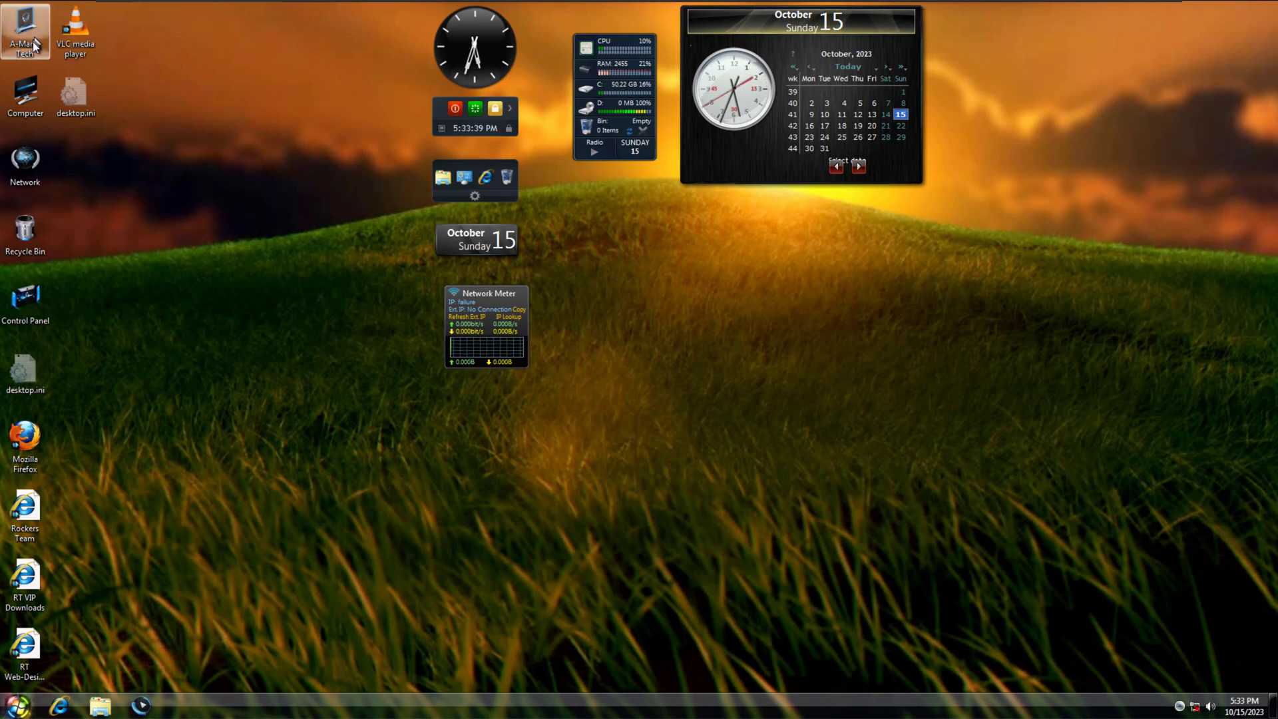
pyautogui.press('super+e')
pyautogui.doubleClick(431, 289)
pyautogui.doubleClick(410, 292)
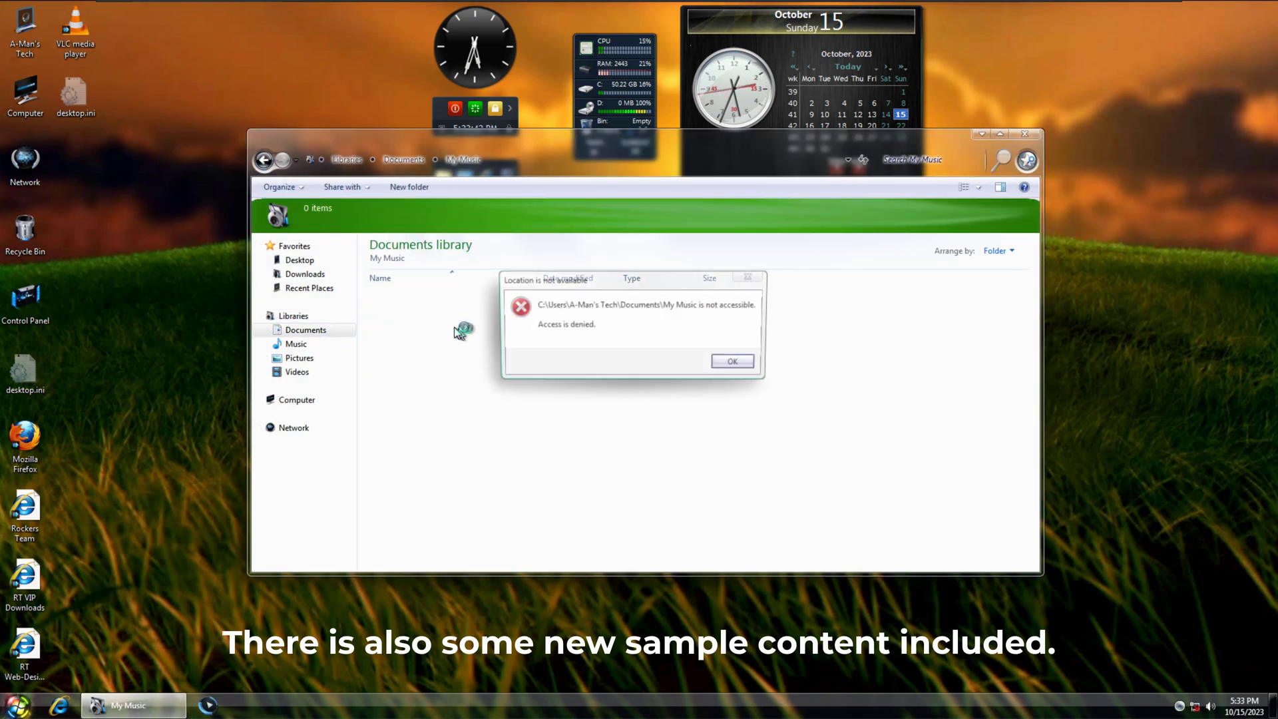
pyautogui.click(731, 360)
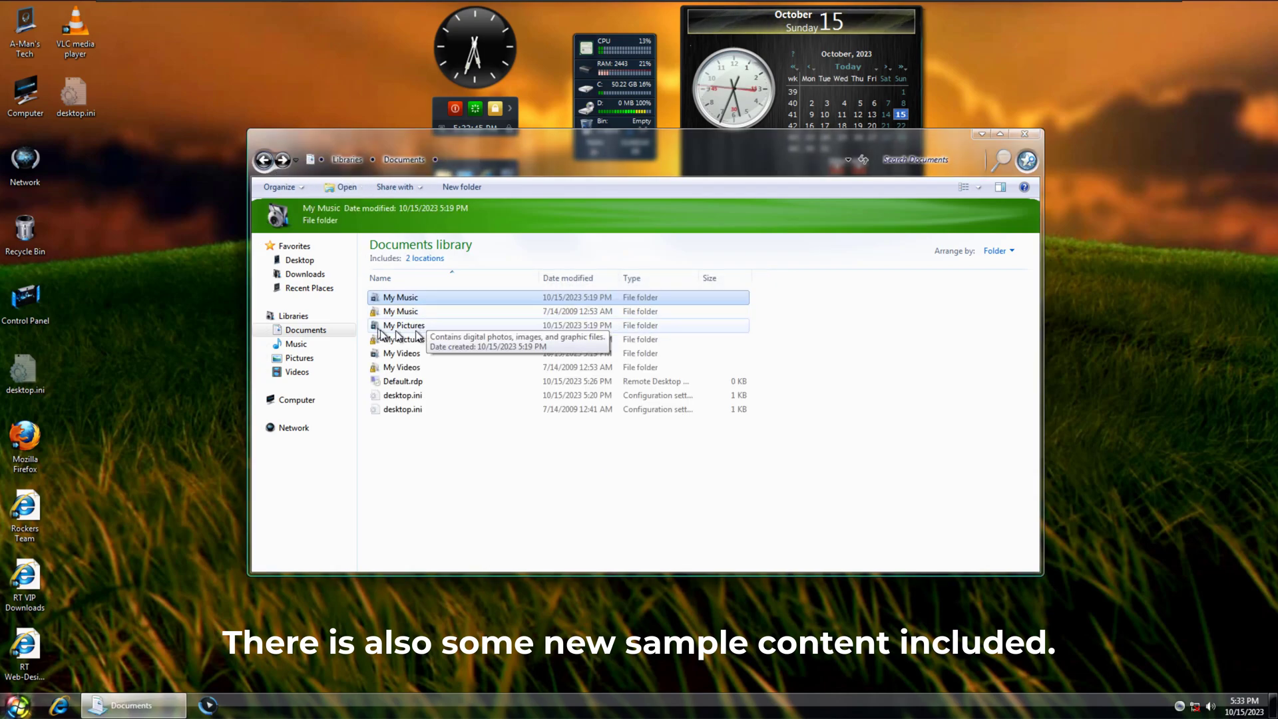
# - Open the Sample Music folder in the Music library, examine its files, and return to the library
pyautogui.click(313, 344)
pyautogui.doubleClick(416, 297)
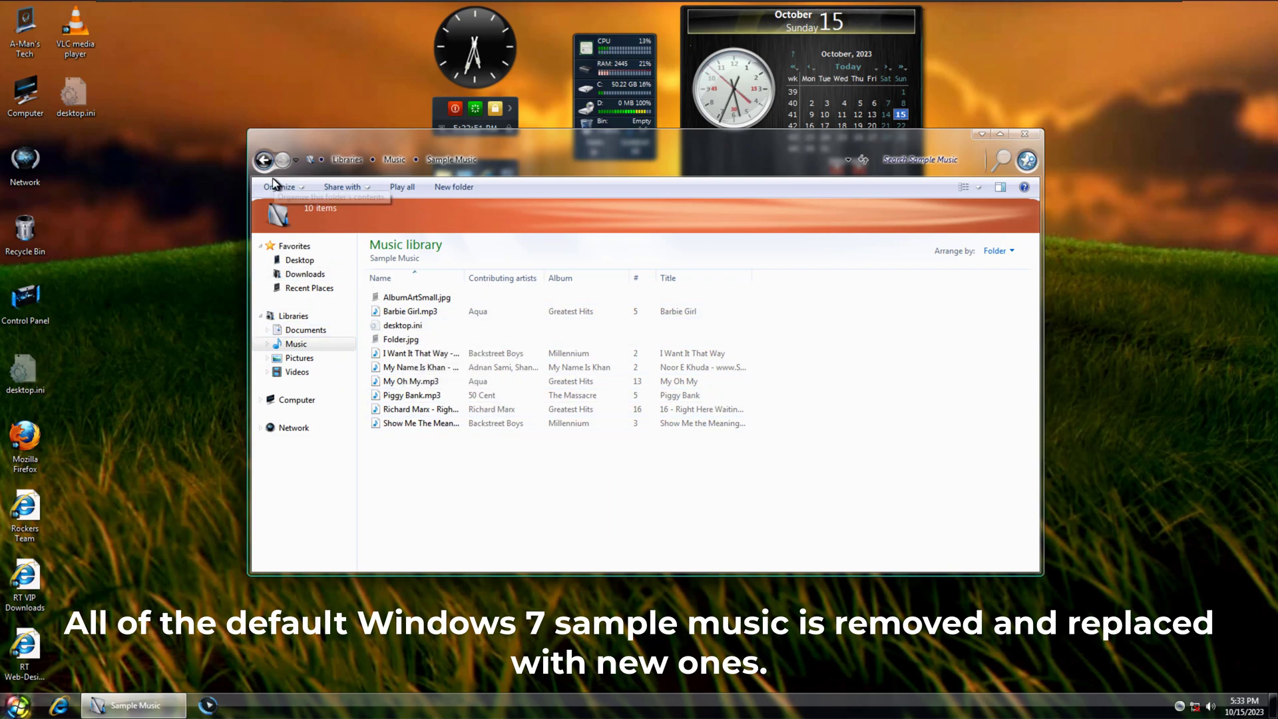
pyautogui.click(263, 159)
# - View the Sample Pictures one after another from Alienware Black.jpg to Chrysanthemum.jpg, and close the photo viewer
pyautogui.click(296, 357)
pyautogui.doubleClick(394, 314)
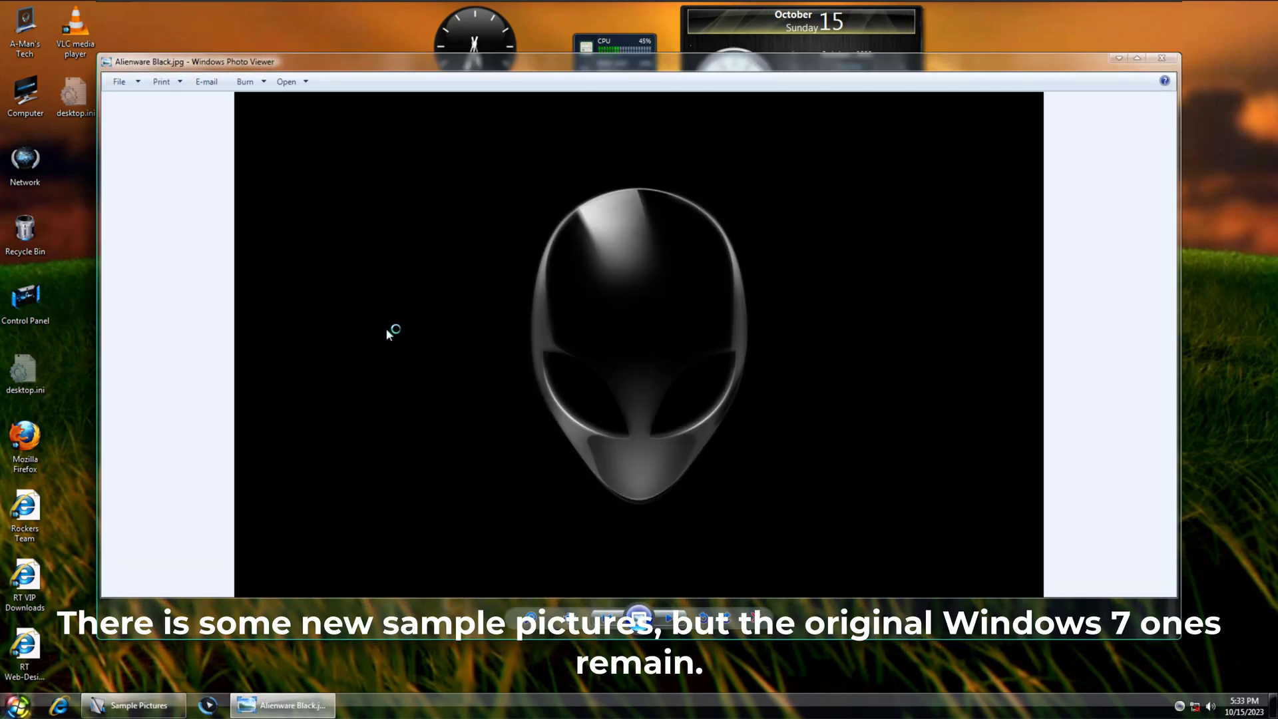
pyautogui.press('Right')
pyautogui.press('Right')
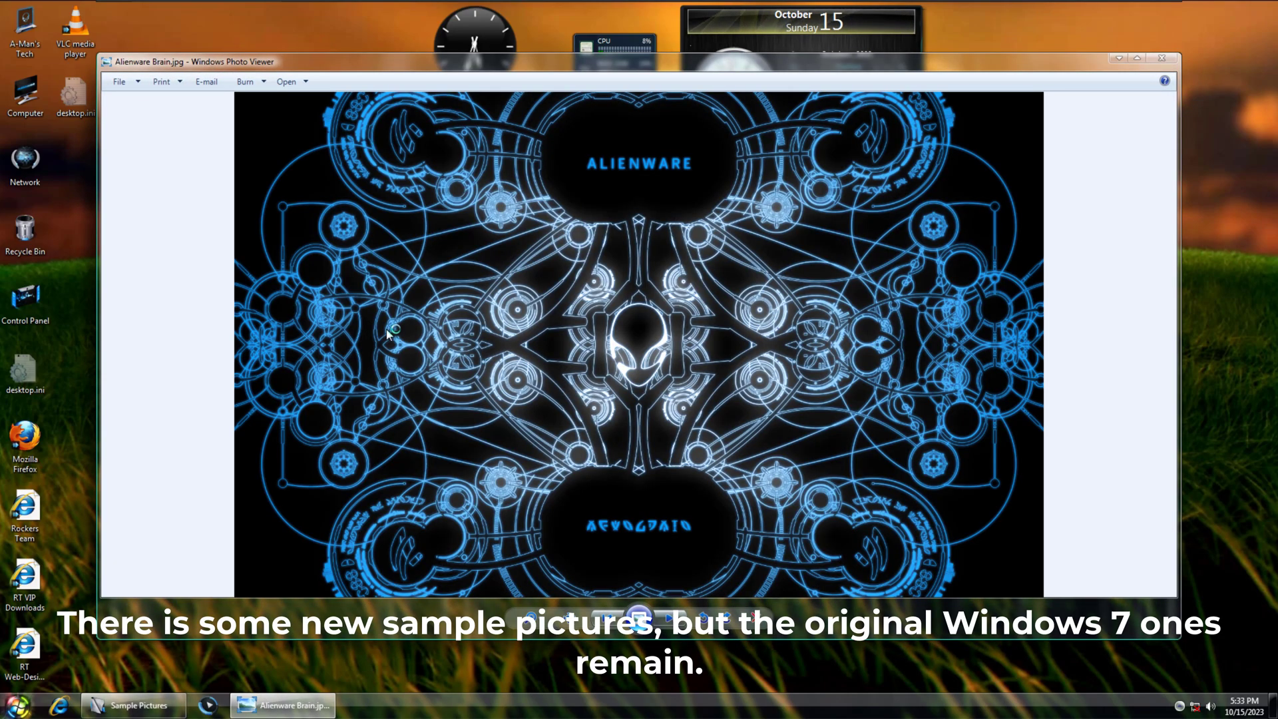
pyautogui.press('Right')
pyautogui.press('Right')
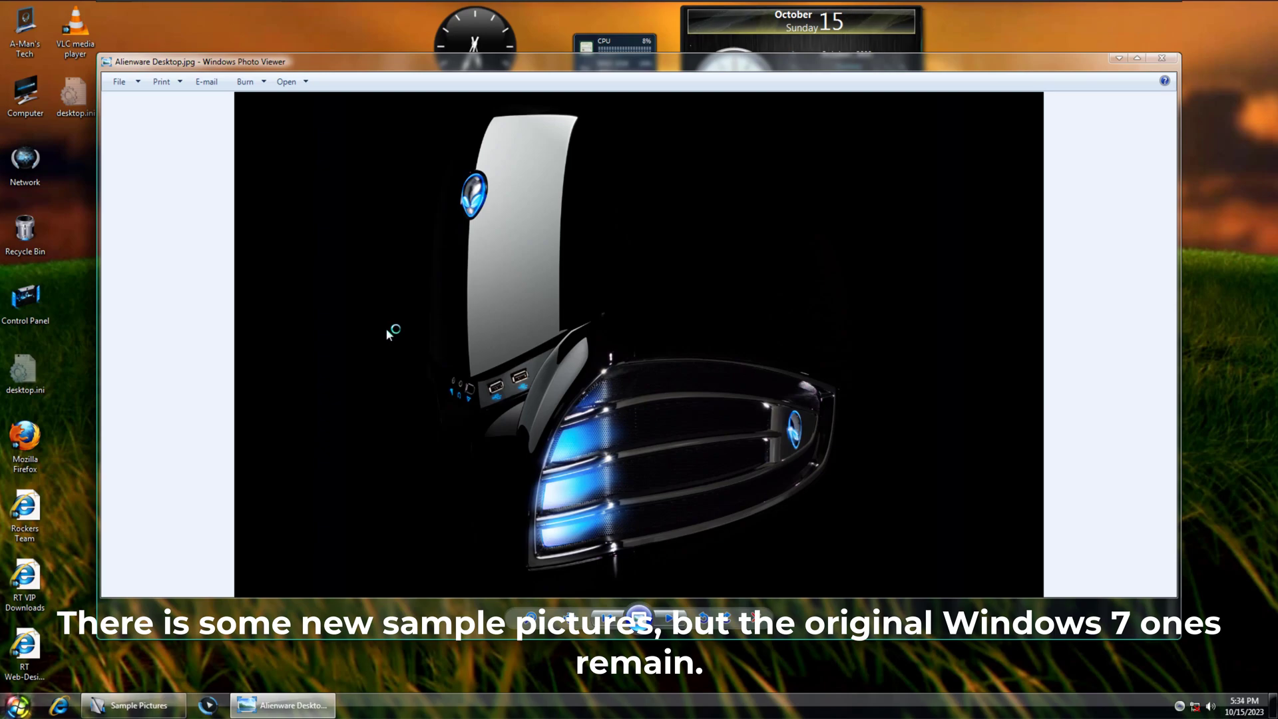
pyautogui.press('Right')
pyautogui.press('Right')
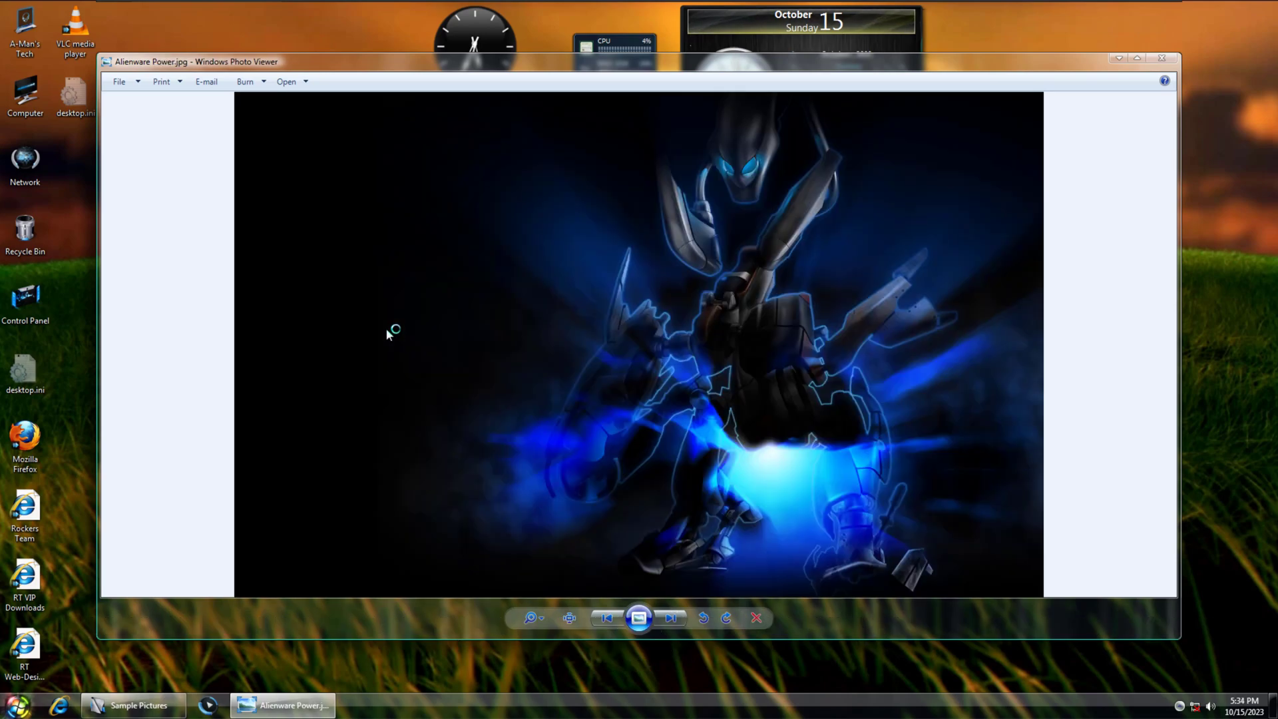
pyautogui.press('Right')
pyautogui.press('Right')
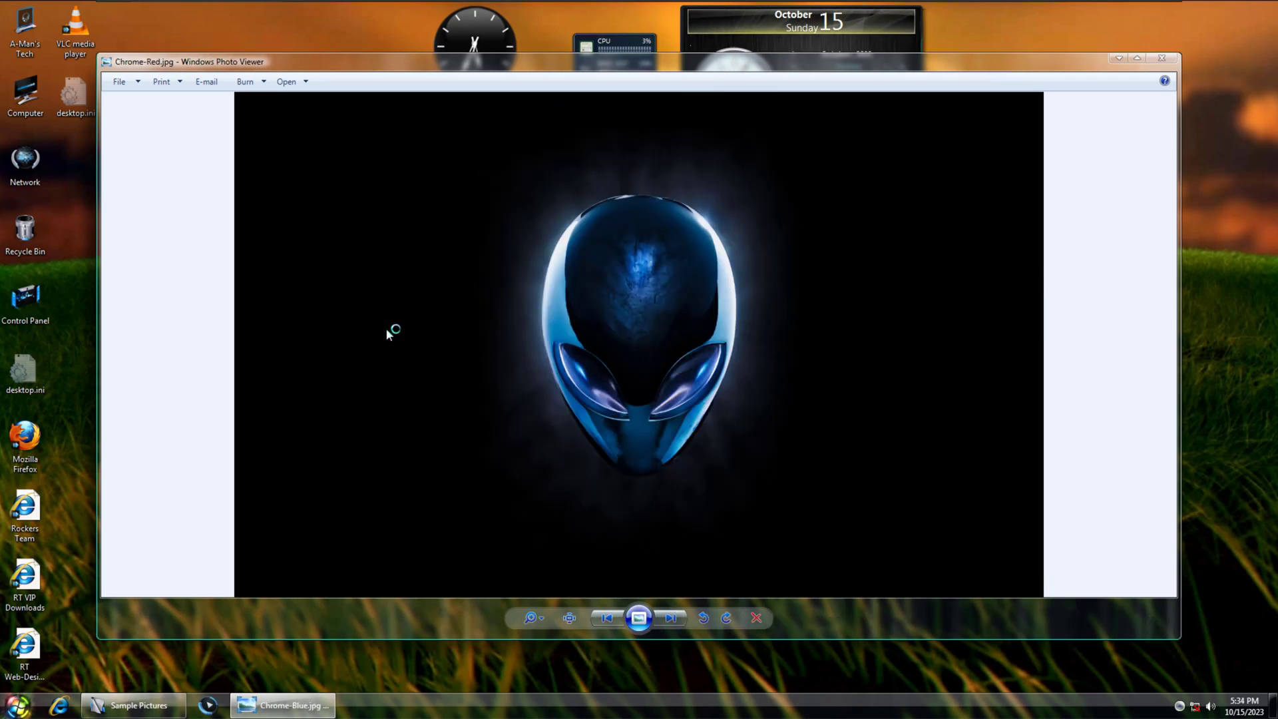
pyautogui.press('Right')
pyautogui.press('Right')
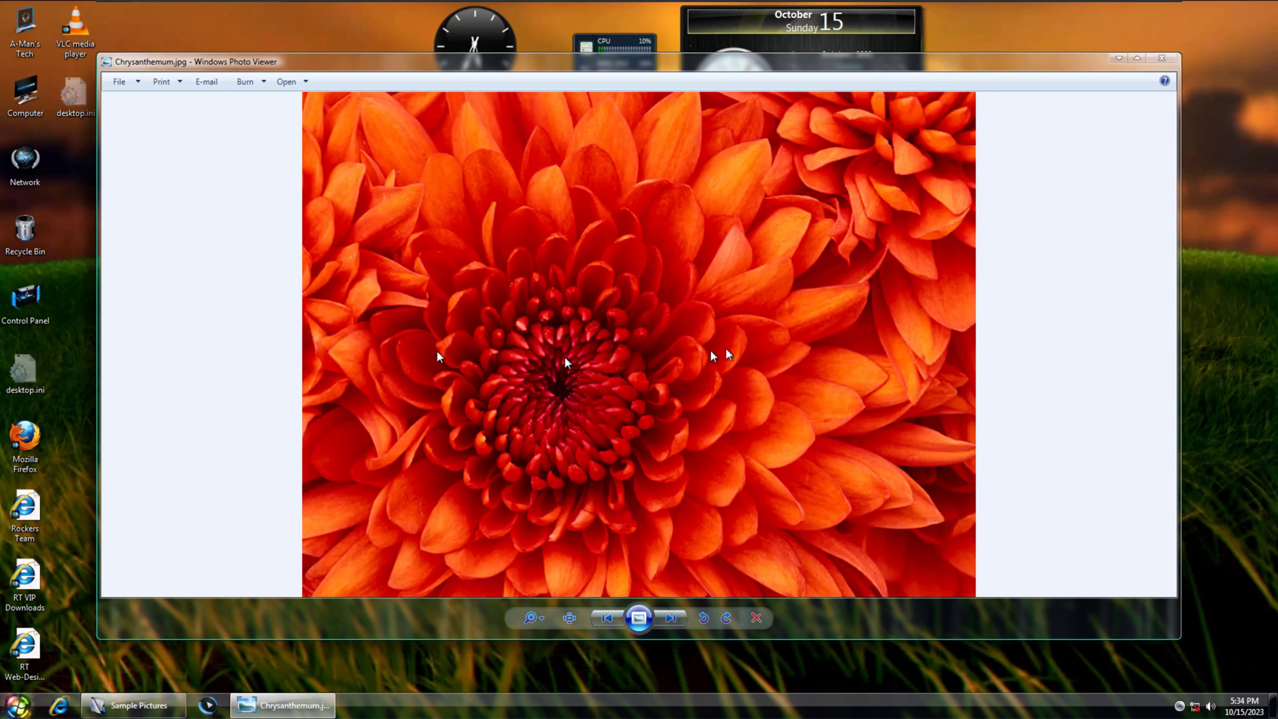
pyautogui.click(1162, 58)
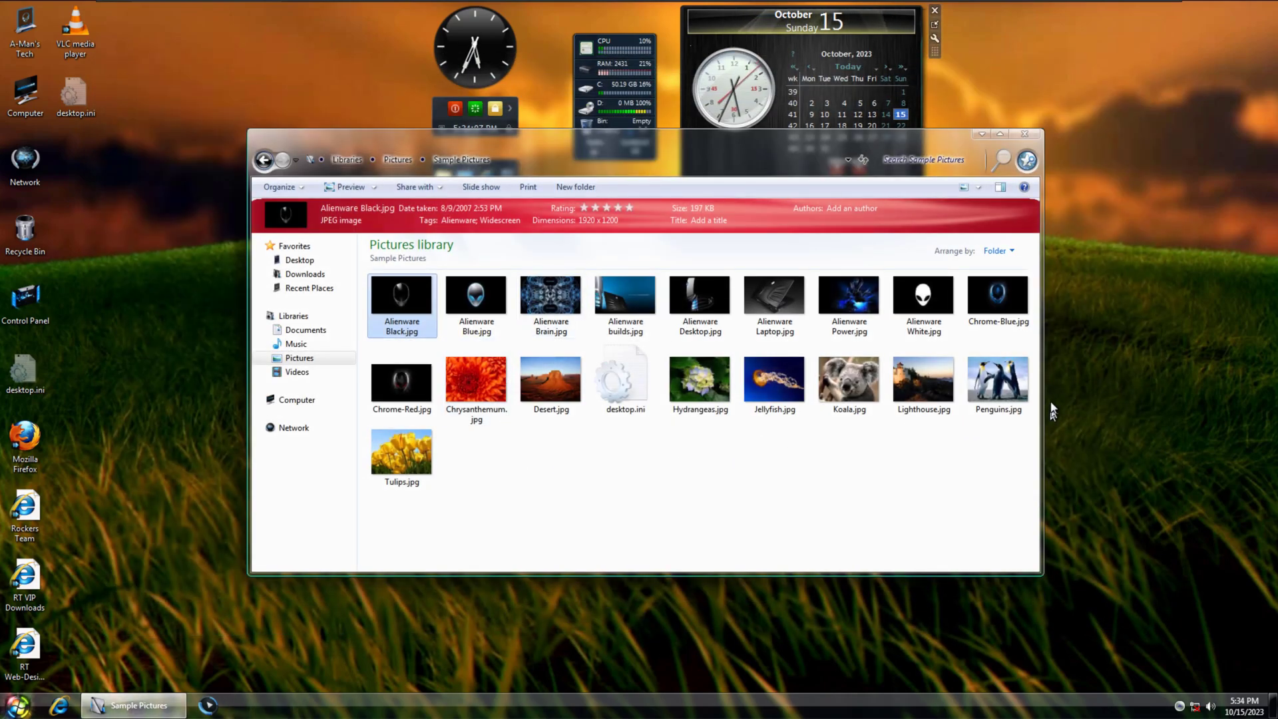
# - Examine the Sample Videos folder in the Videos library and close the window
pyautogui.click(297, 372)
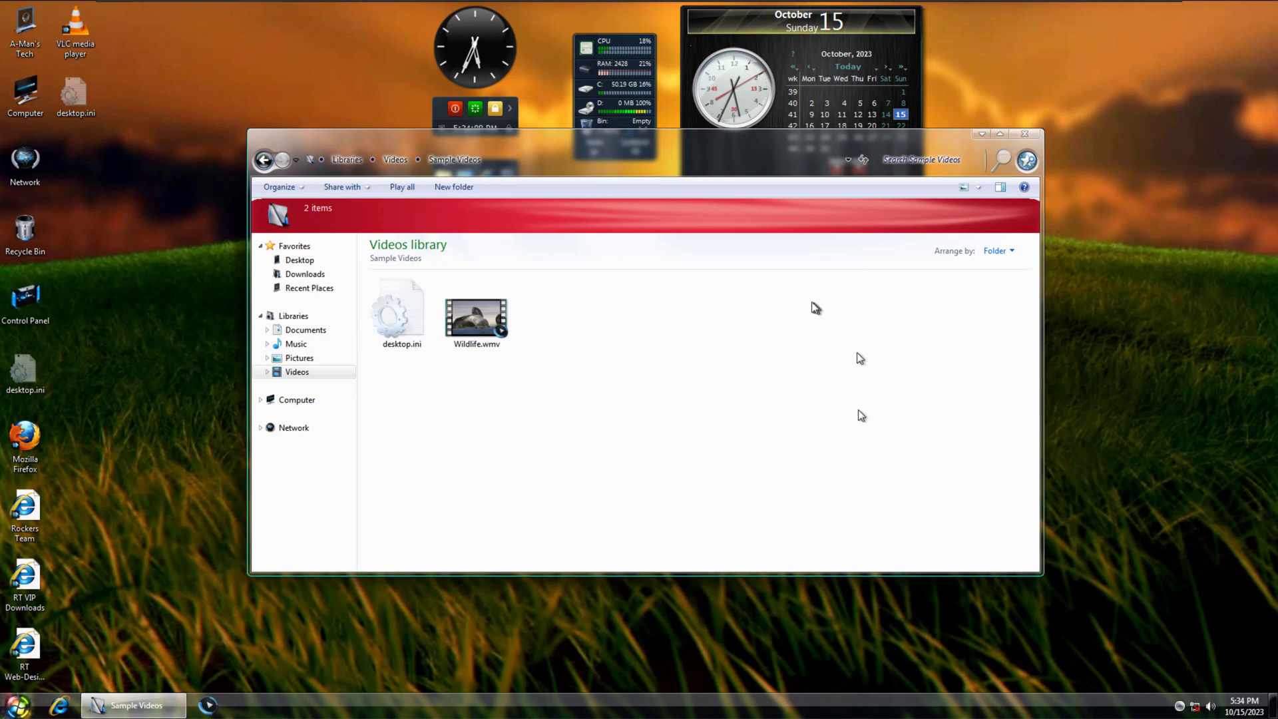
pyautogui.click(1025, 133)
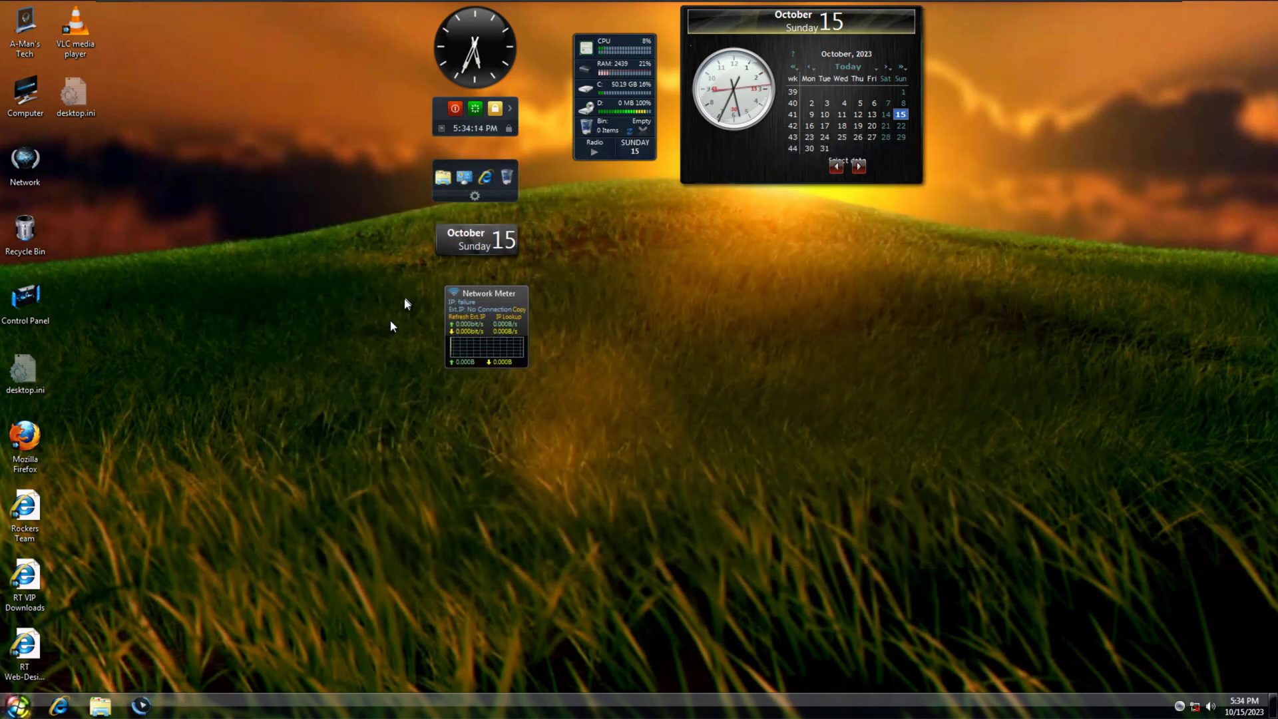
# - Start a shutdown from the desktop control gadget, look at its Command Timer and close it, and confirm the shutdown with Yes
pyautogui.click(455, 108)
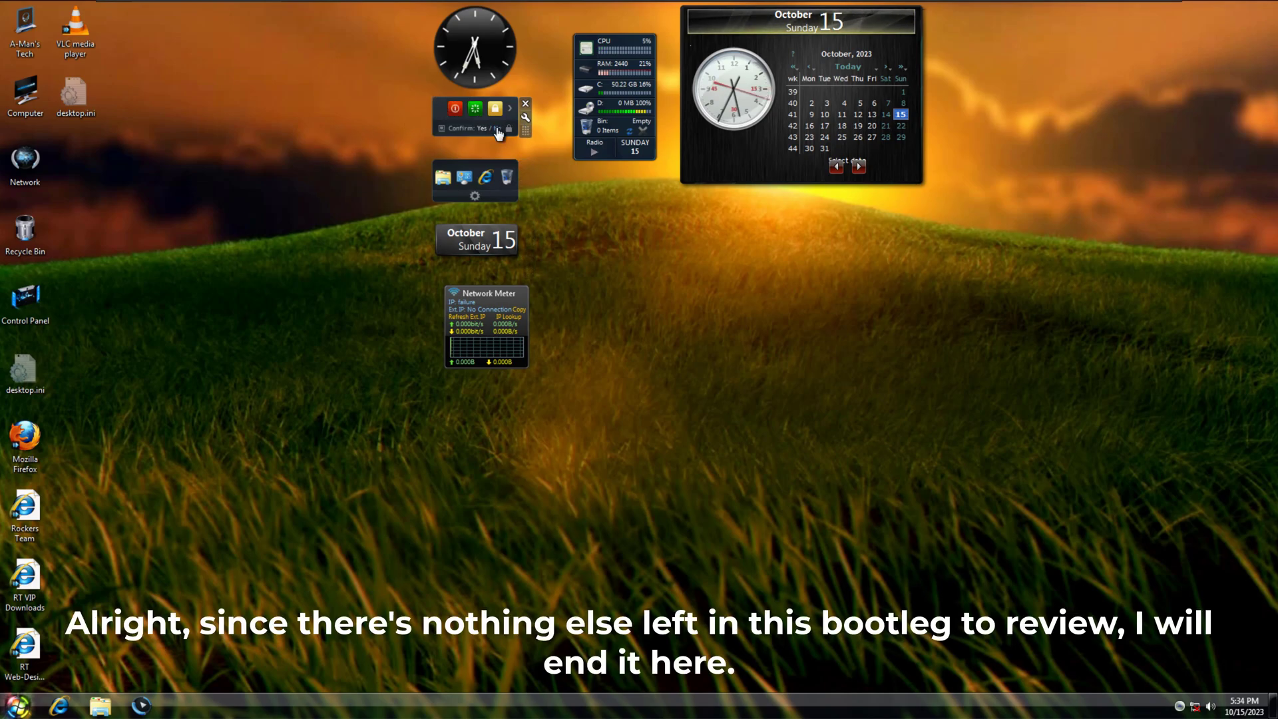
pyautogui.click(448, 132)
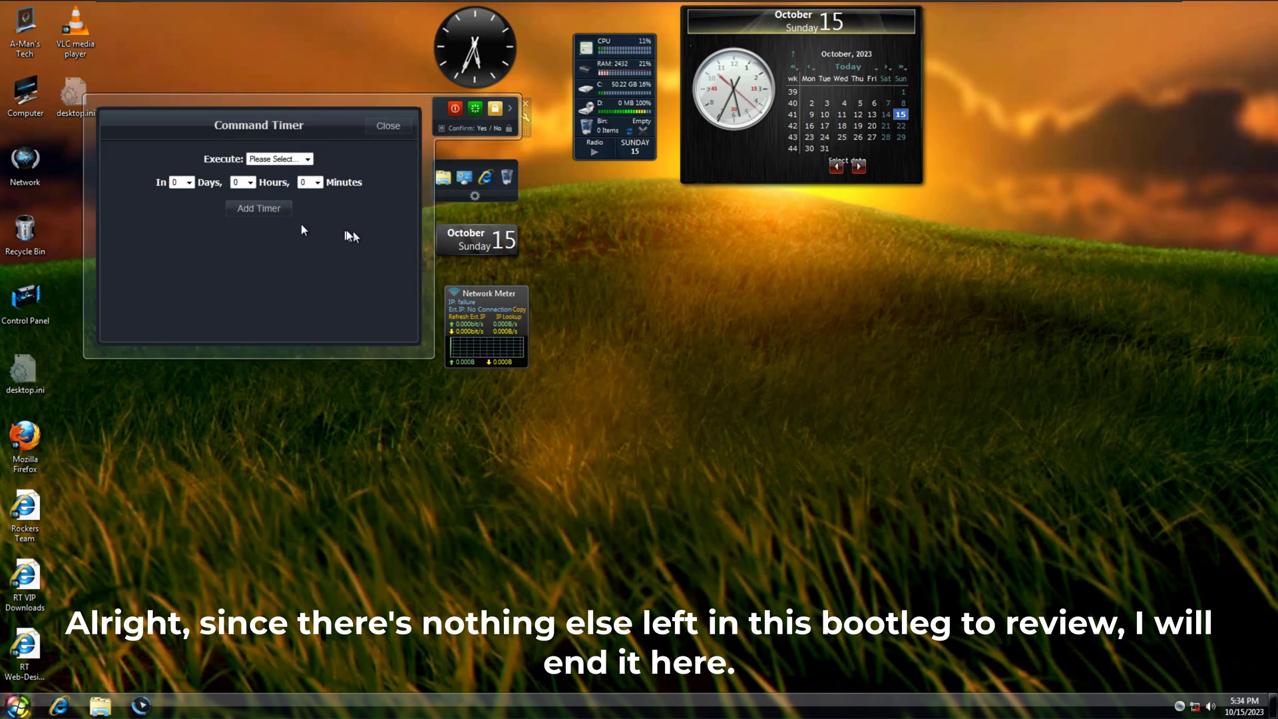
pyautogui.click(393, 127)
pyautogui.click(481, 128)
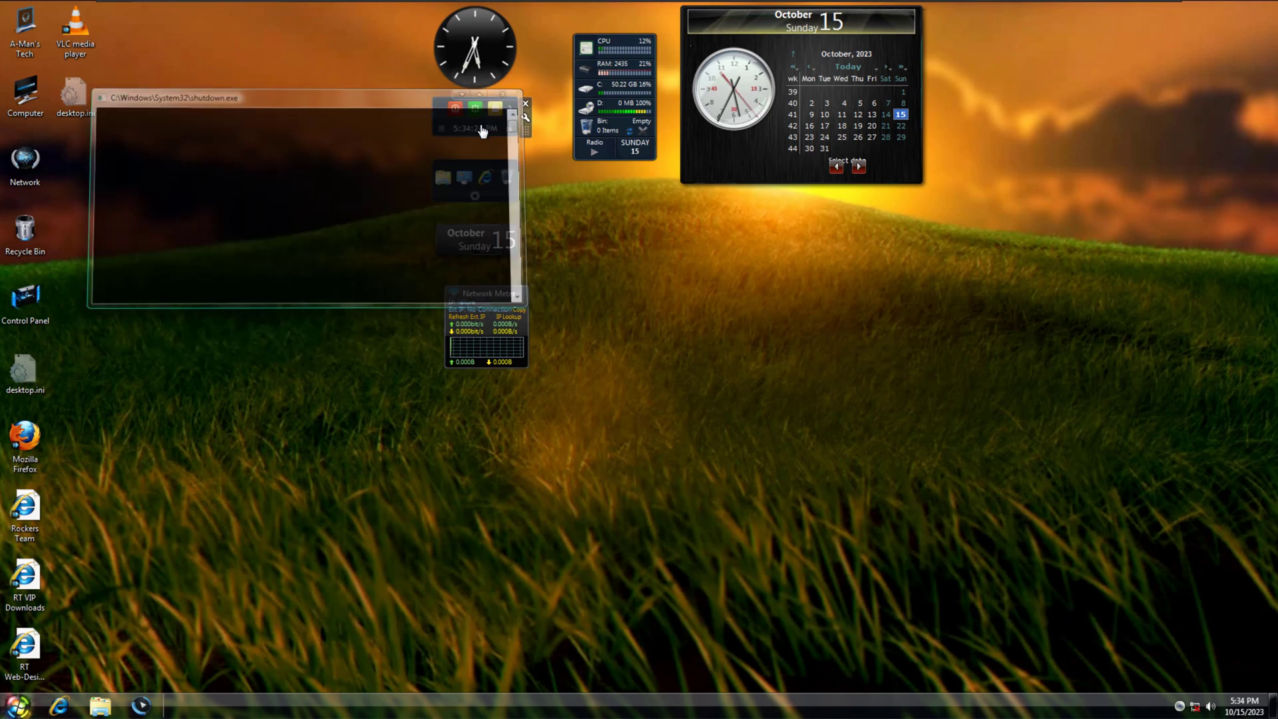